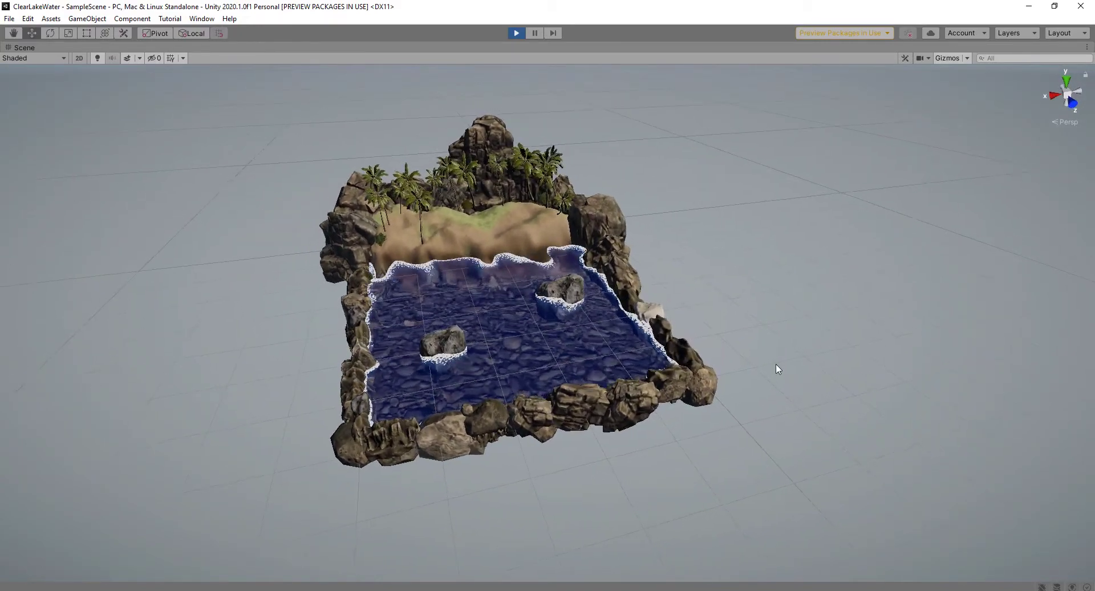
# Restore the full editor layout and briefly select, then deselect, the lake water surface.
pyautogui.hotkey('shift', 'space')
pyautogui.click(382, 273)
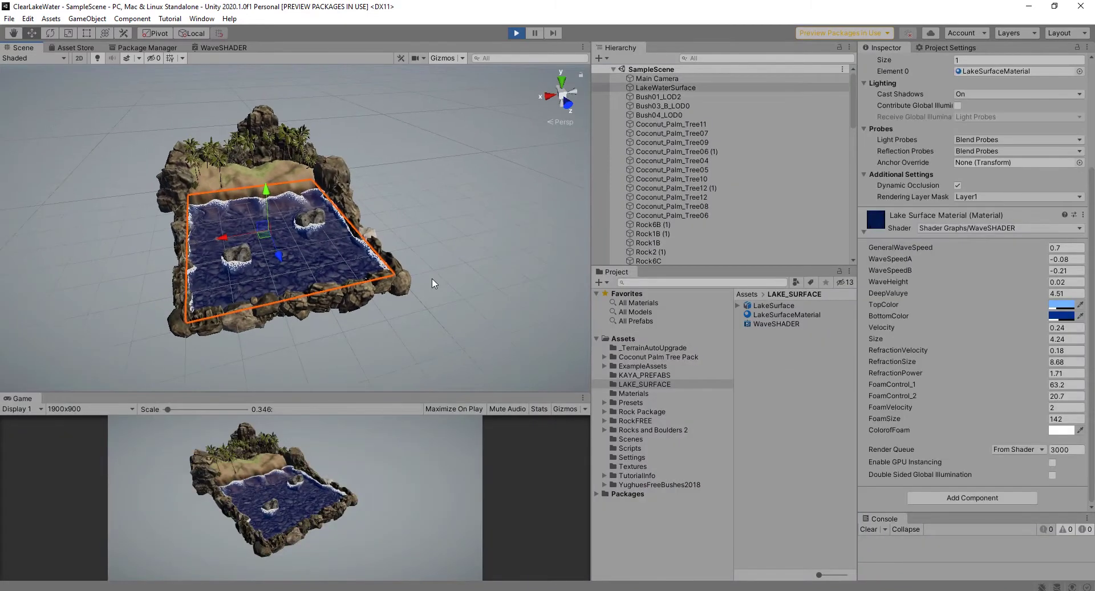
pyautogui.scroll(2, 445, 310)
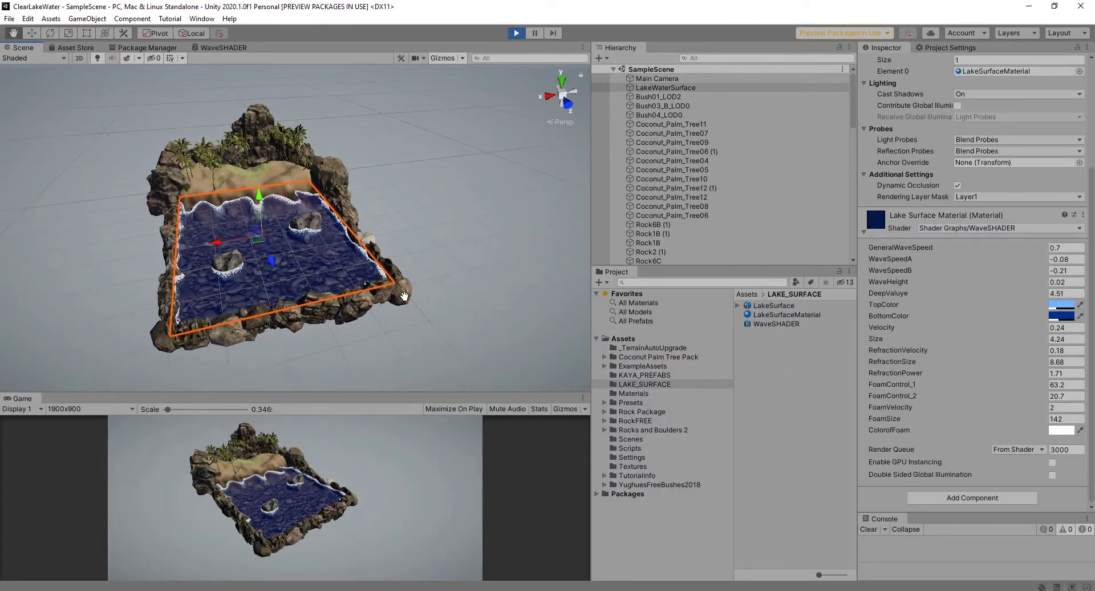
pyautogui.scroll(1, 272, 227)
pyautogui.click(480, 249)
# Maximize the scene view and orbit and pan closer to the island.
pyautogui.hotkey('shift', 'space')
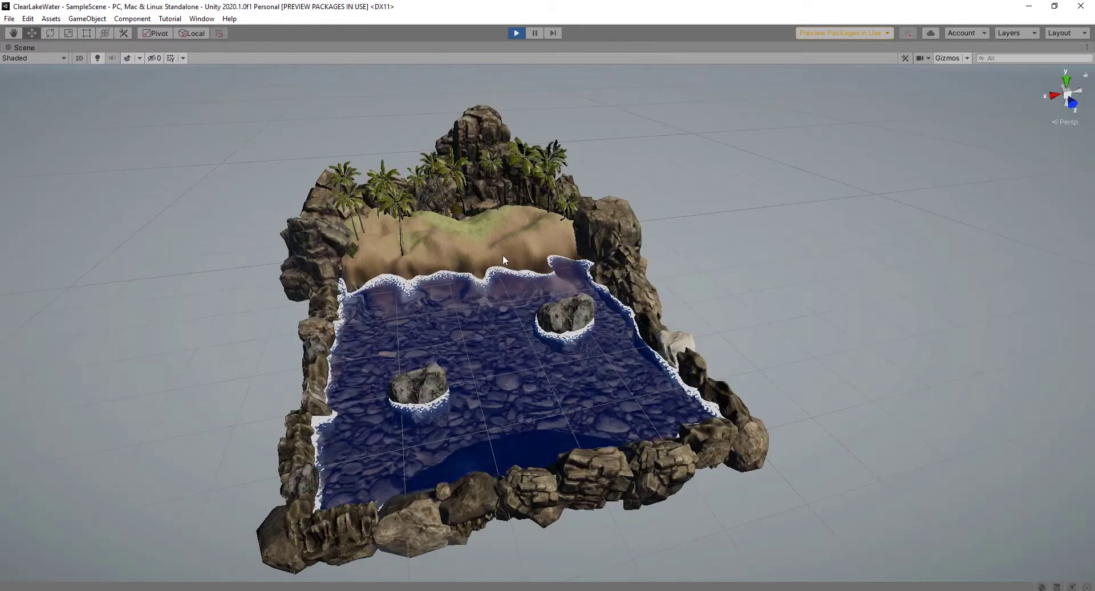
pyautogui.keyDown('alt'); pyautogui.moveTo(504, 265); pyautogui.dragTo(648, 271); pyautogui.keyUp('alt')
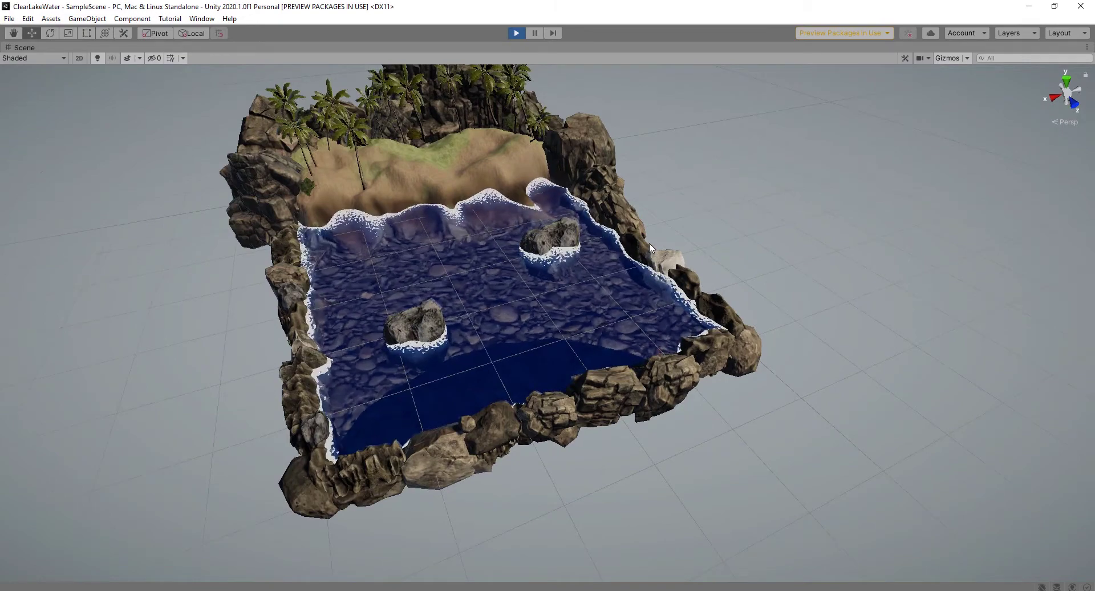
pyautogui.moveTo(664, 232); pyautogui.dragTo(707, 220, button='middle')
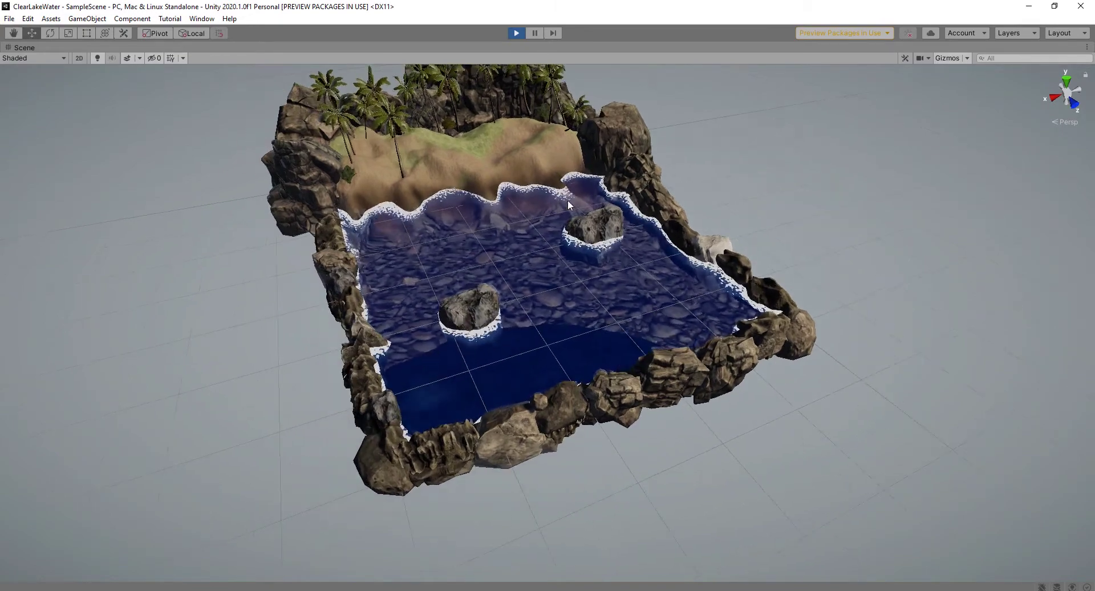
pyautogui.moveTo(641, 231); pyautogui.dragTo(638, 225, button='middle')
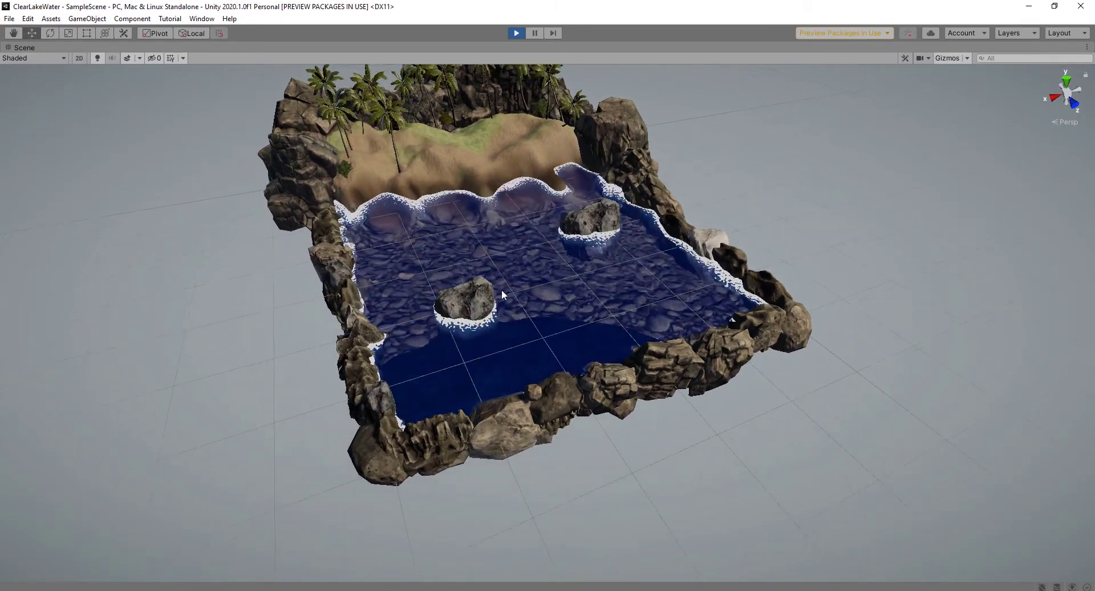
# Raise the middle rock, adjust the far rock's height, re-nudge the middle rock, then orbit the lake.
pyautogui.click(474, 296)
pyautogui.moveTo(463, 291); pyautogui.dragTo(478, 250)
pyautogui.click(596, 214)
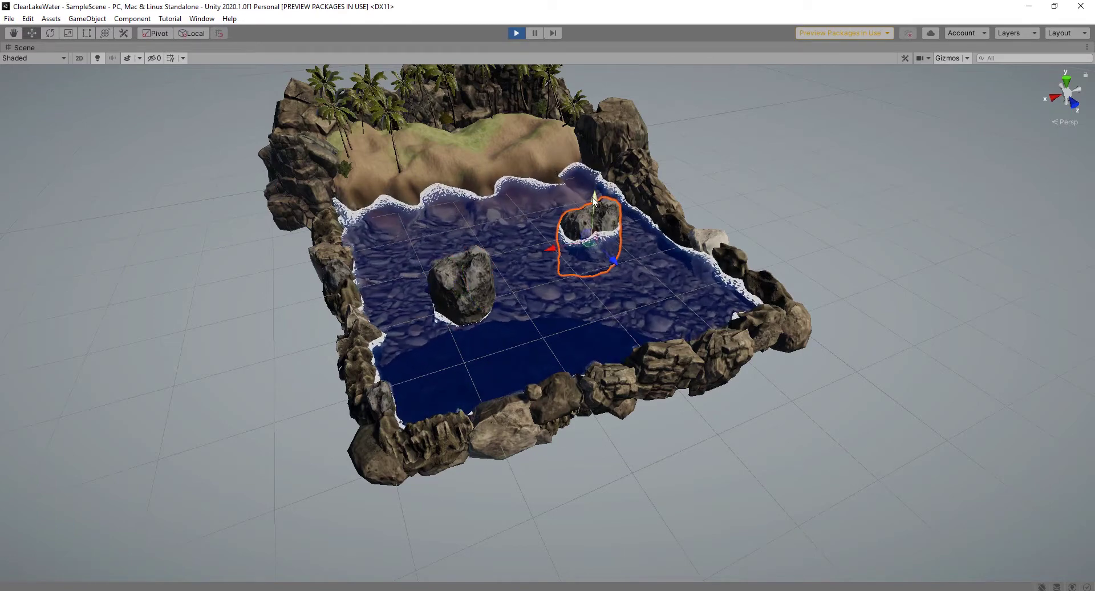
pyautogui.moveTo(593, 200)
pyautogui.mouseDown()
pyautogui.moveTo(577, 144)
pyautogui.moveTo(584, 187)
pyautogui.mouseUp()
pyautogui.click(463, 287)
pyautogui.moveTo(463, 287)
pyautogui.mouseDown()
pyautogui.moveTo(460, 233)
pyautogui.moveTo(460, 288)
pyautogui.moveTo(485, 285)
pyautogui.moveTo(454, 251)
pyautogui.moveTo(466, 293)
pyautogui.mouseUp()
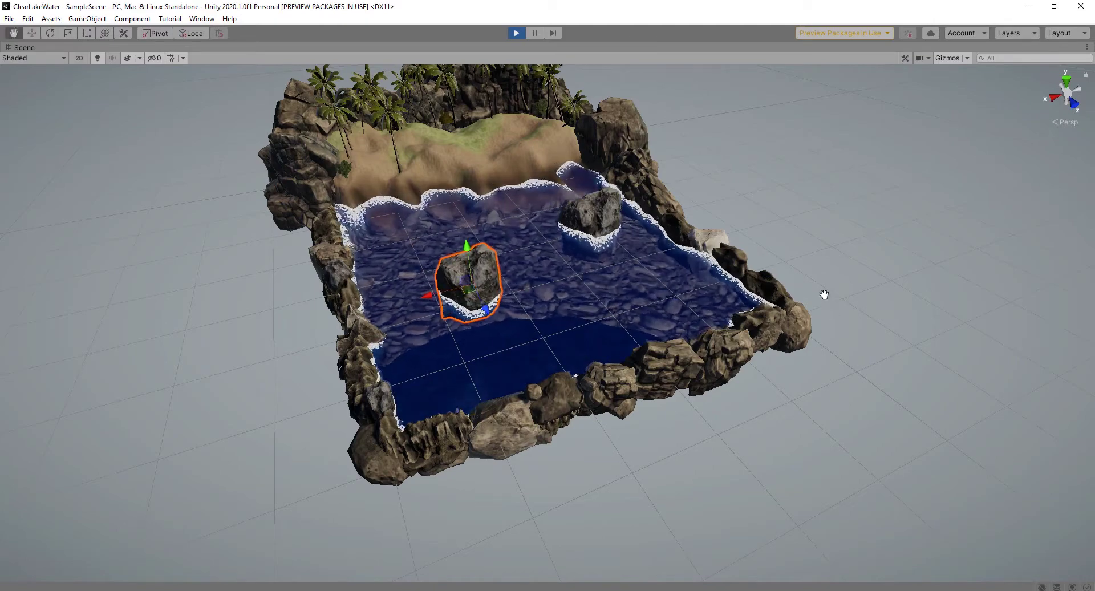
pyautogui.keyDown('alt'); pyautogui.moveTo(820, 295); pyautogui.dragTo(875, 306); pyautogui.keyUp('alt')
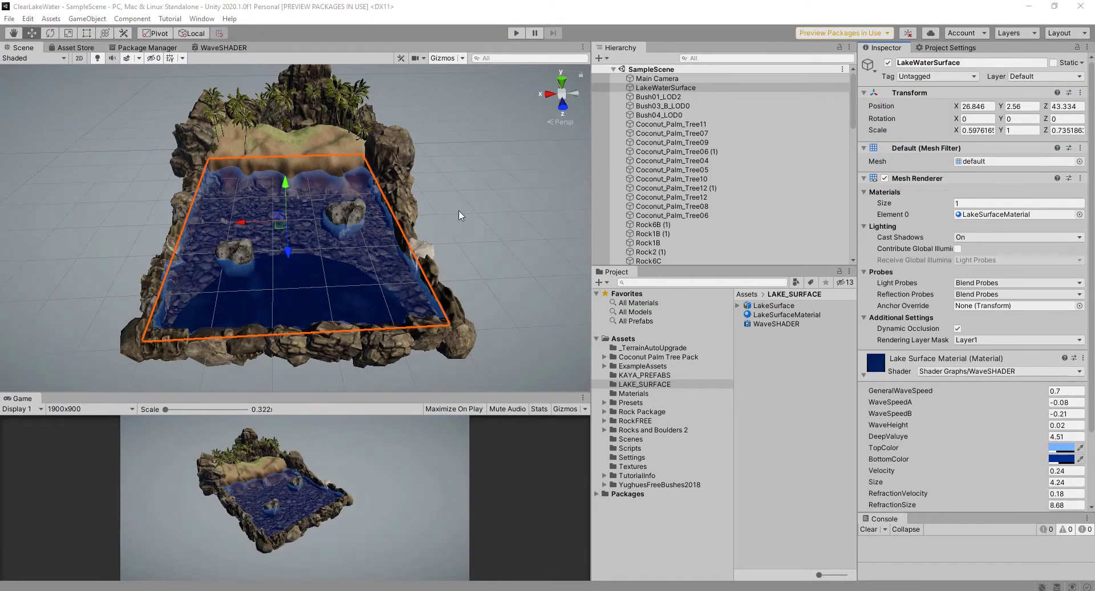
pyautogui.keyDown('alt'); pyautogui.moveTo(458, 214); pyautogui.dragTo(389, 131); pyautogui.keyUp('alt')
# Open the WaveSHADER graph maximized and pan to its depth node chain.
pyautogui.click(492, 196)
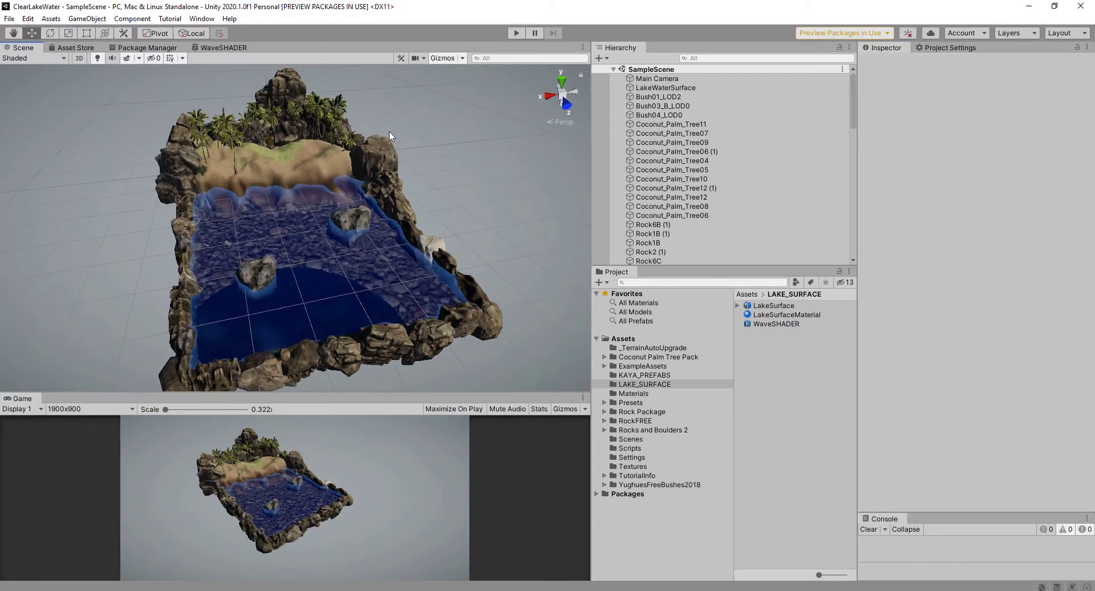
pyautogui.click(222, 48)
pyautogui.doubleClick(221, 48)
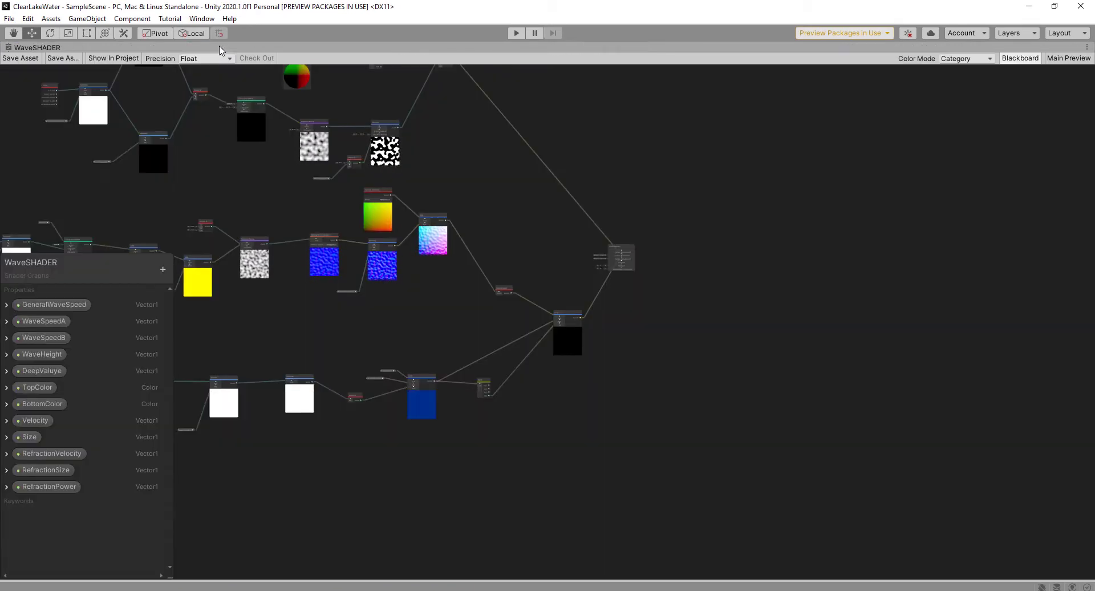
pyautogui.moveTo(703, 452); pyautogui.dragTo(1040, 412, button='middle')
pyautogui.moveTo(781, 439); pyautogui.dragTo(728, 433, button='middle')
pyautogui.scroll(5, 684, 393)
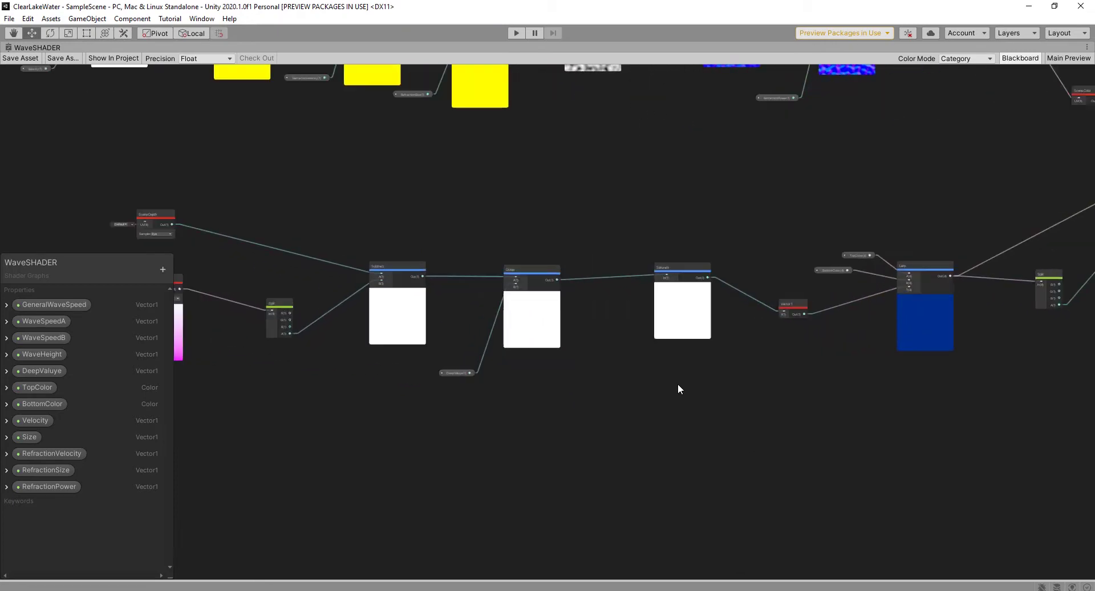
pyautogui.scroll(-3, 684, 379)
# Box-select the Scene Depth, Subtract, Divide and Saturate nodes and hide the Blackboard.
pyautogui.moveTo(723, 399); pyautogui.dragTo(242, 217)
pyautogui.scroll(5, 792, 361)
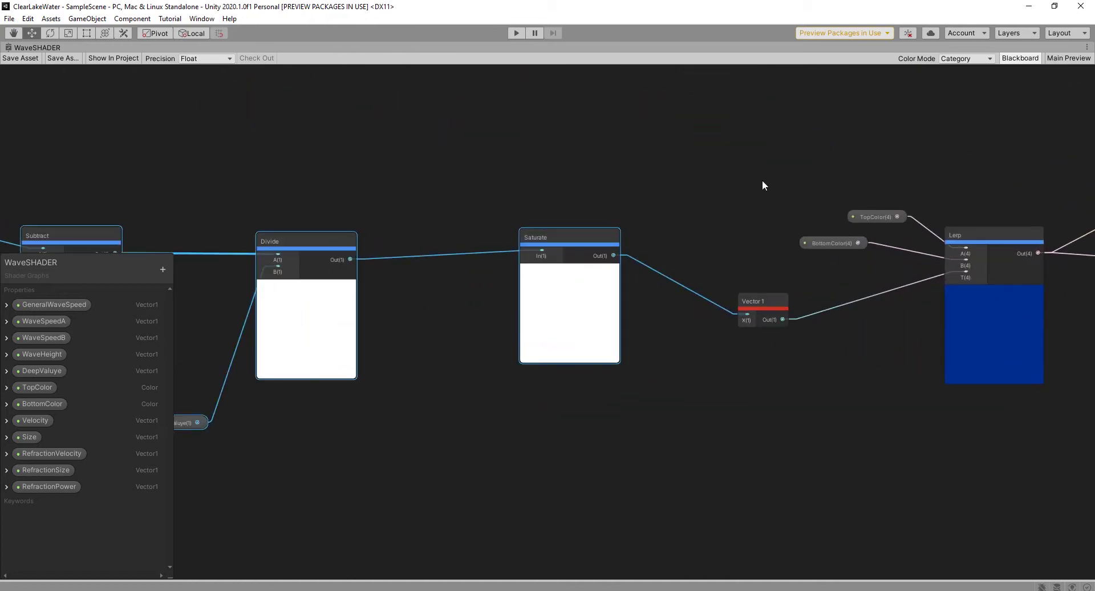
pyautogui.click(1020, 58)
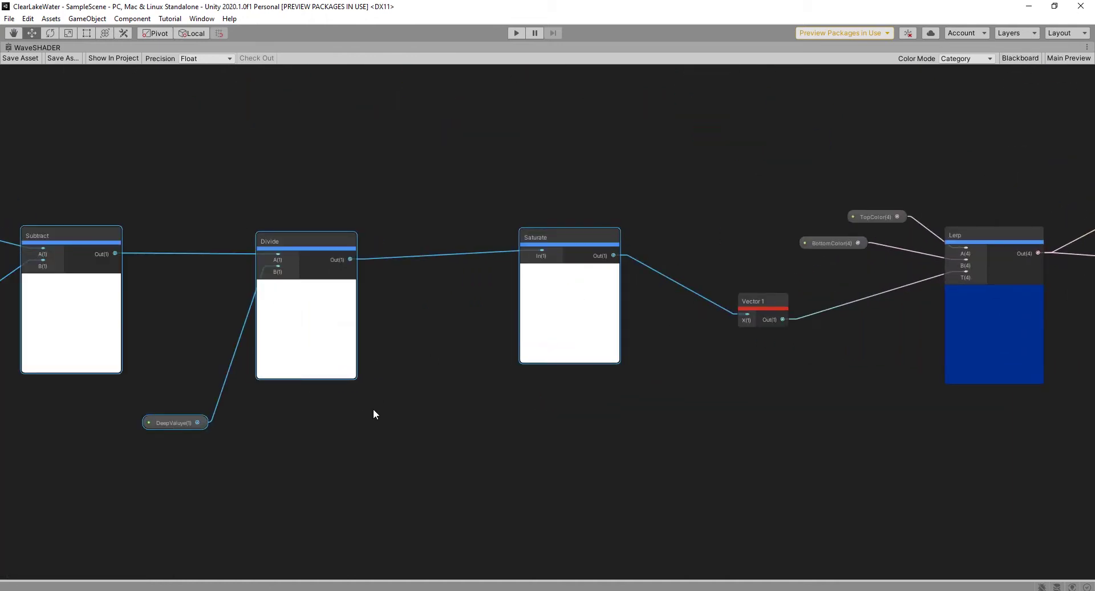
pyautogui.moveTo(382, 408); pyautogui.dragTo(734, 374, button='middle')
pyautogui.scroll(-2, 710, 373)
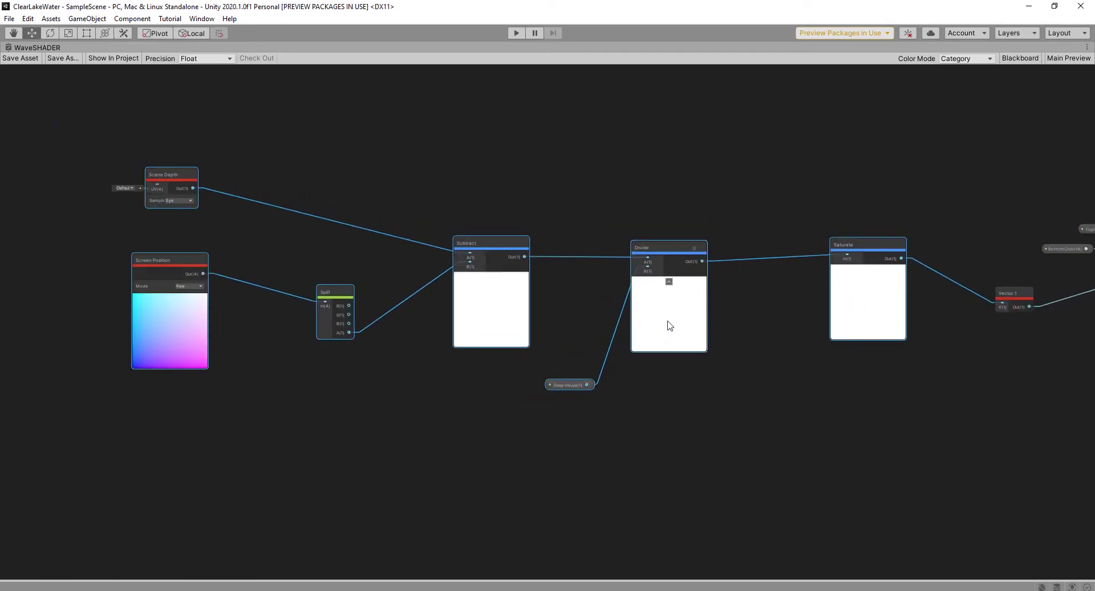
# Duplicate the depth chain with Ctrl+D and place the copies below the original.
pyautogui.hotkey('ctrl', 'd')
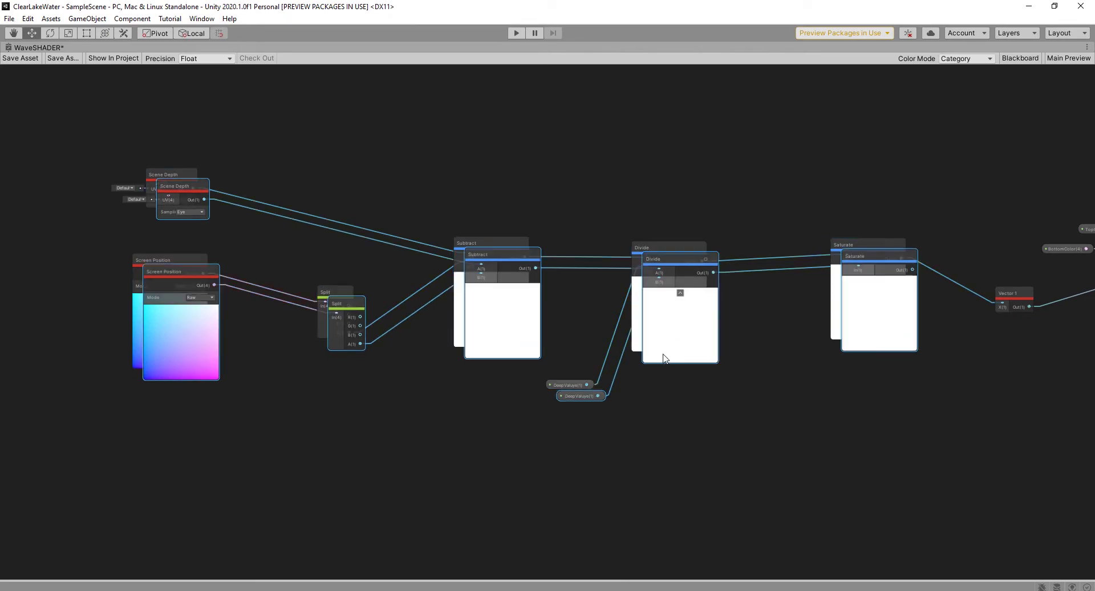
pyautogui.moveTo(498, 252); pyautogui.dragTo(508, 474)
pyautogui.scroll(-3, 551, 368)
pyautogui.click(508, 388)
pyautogui.scroll(1, 467, 412)
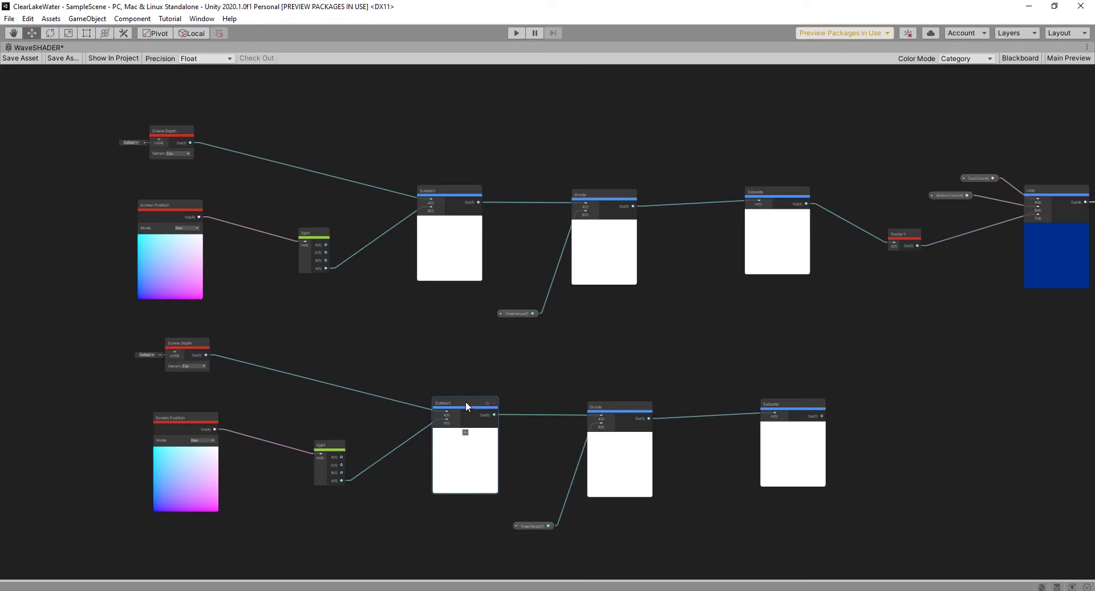
pyautogui.scroll(1, 566, 499)
pyautogui.moveTo(438, 392); pyautogui.dragTo(454, 380)
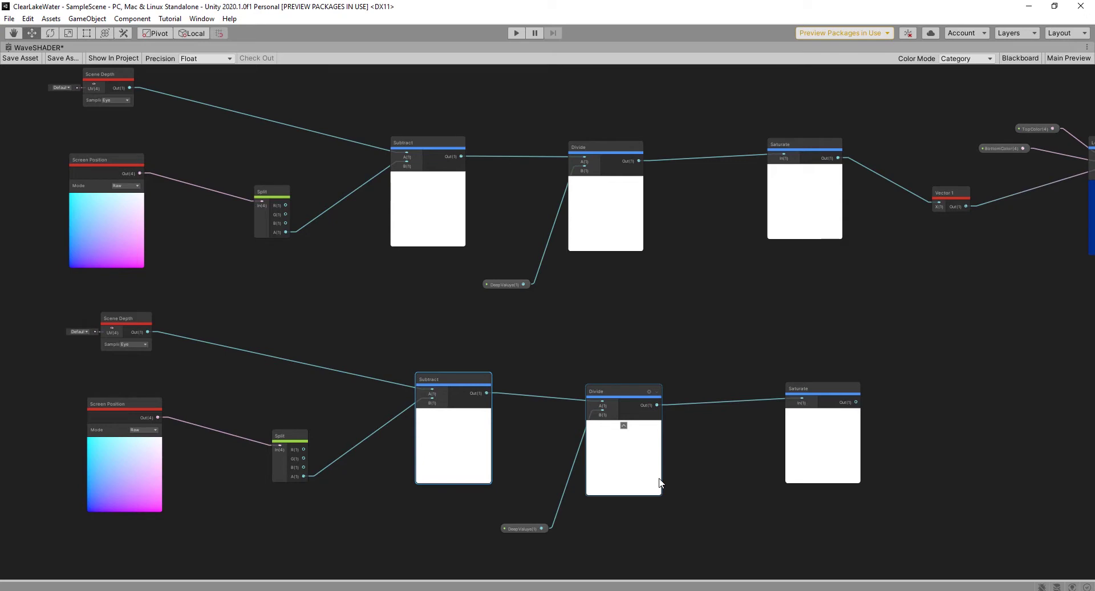
pyautogui.click(525, 544)
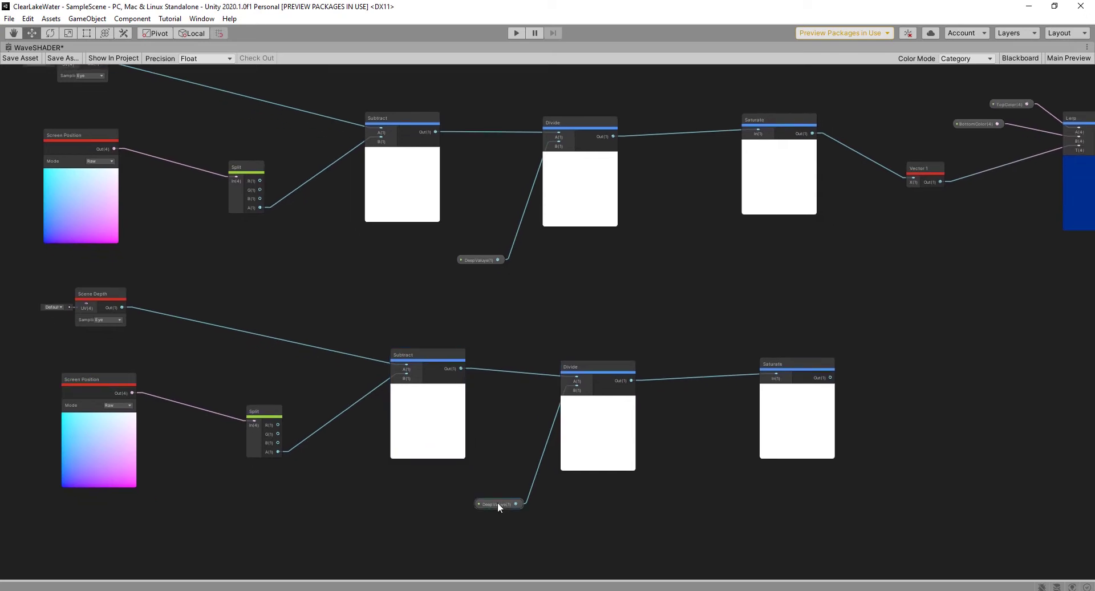
# Delete the copied DeepValuye node and create a Vector1 property named Foam with default 1.
pyautogui.press('Delete')
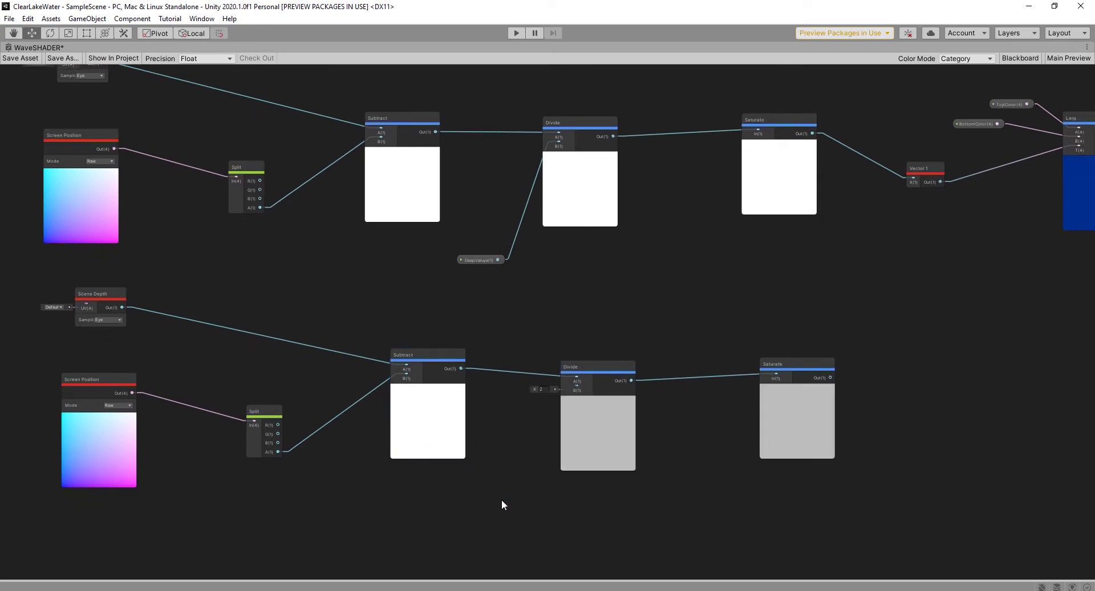
pyautogui.click(1018, 58)
pyautogui.moveTo(103, 276); pyautogui.dragTo(129, 215)
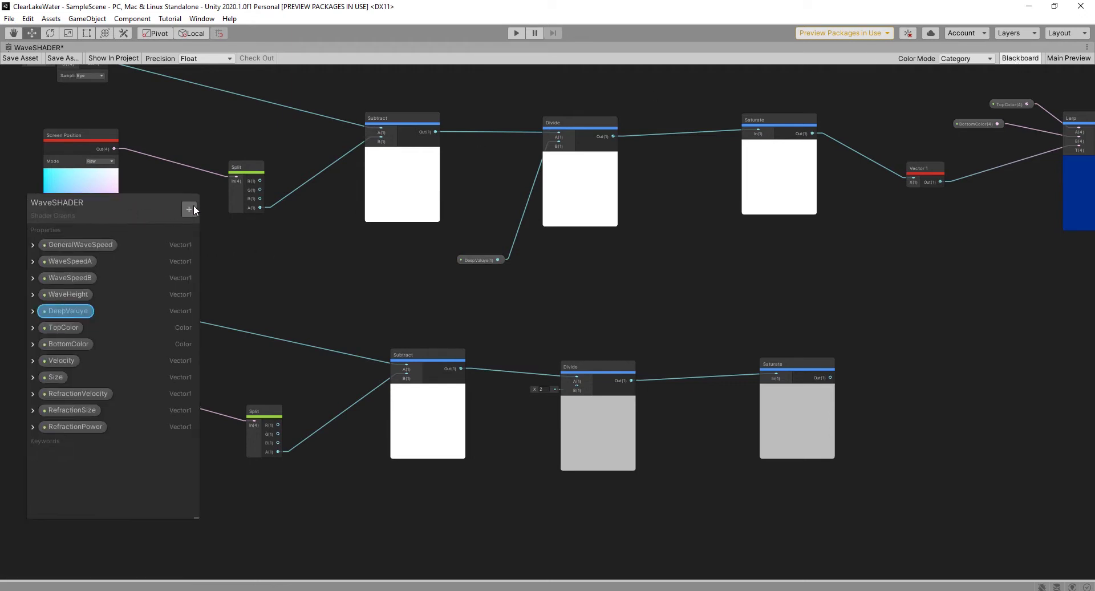
pyautogui.click(189, 207)
pyautogui.click(219, 215)
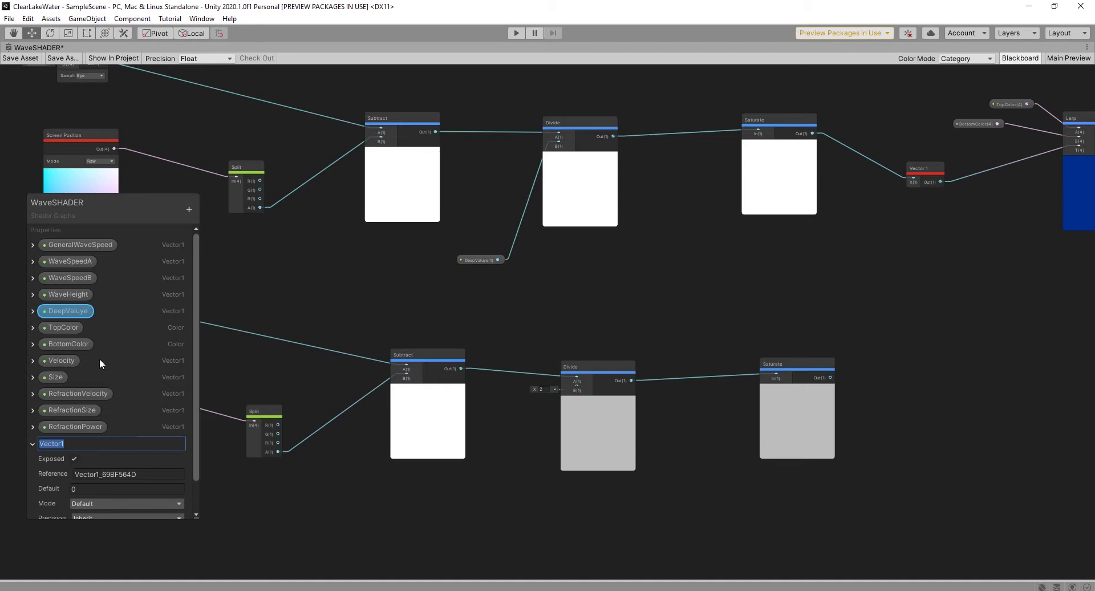
pyautogui.write('Foam')
pyautogui.click(88, 489)
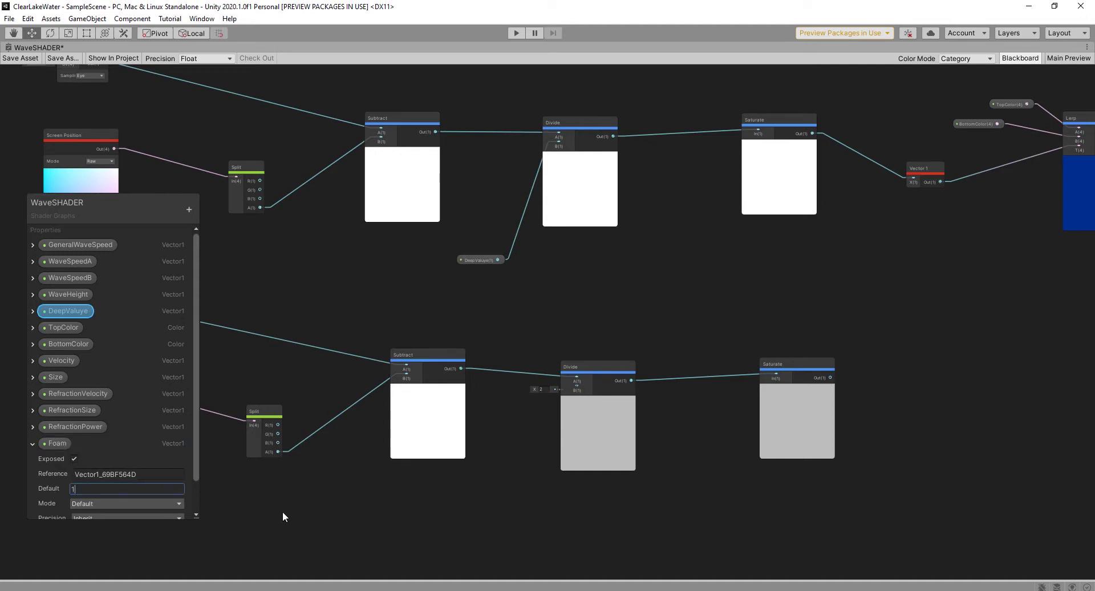
pyautogui.press('Return')
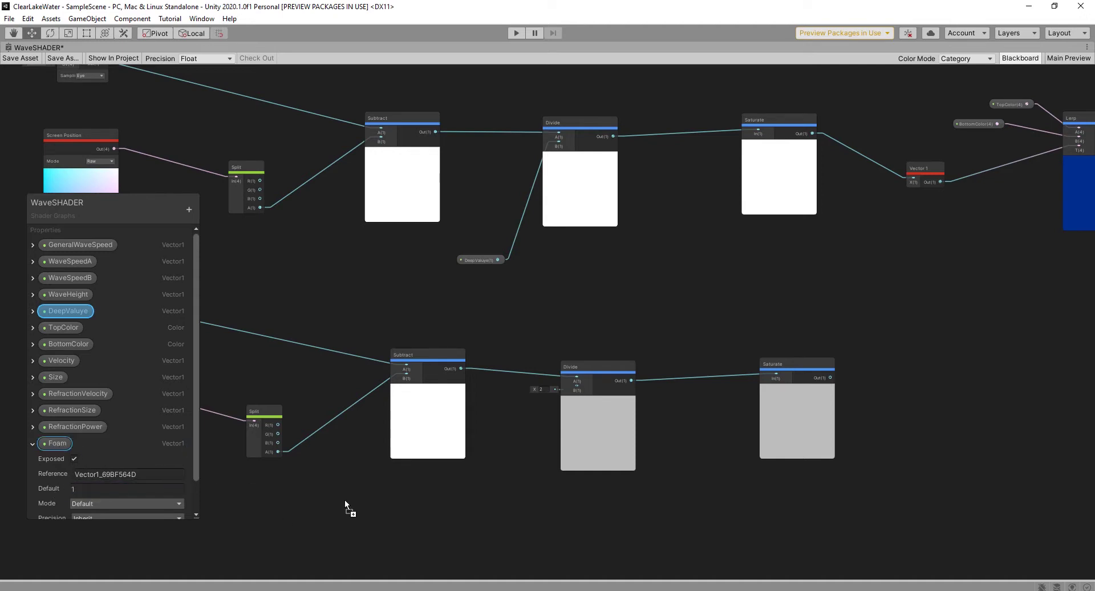
# Place the Foam property in the graph and wire it to the copied Divide's B input.
pyautogui.moveTo(499, 477); pyautogui.dragTo(500, 478)
pyautogui.scroll(4, 563, 453)
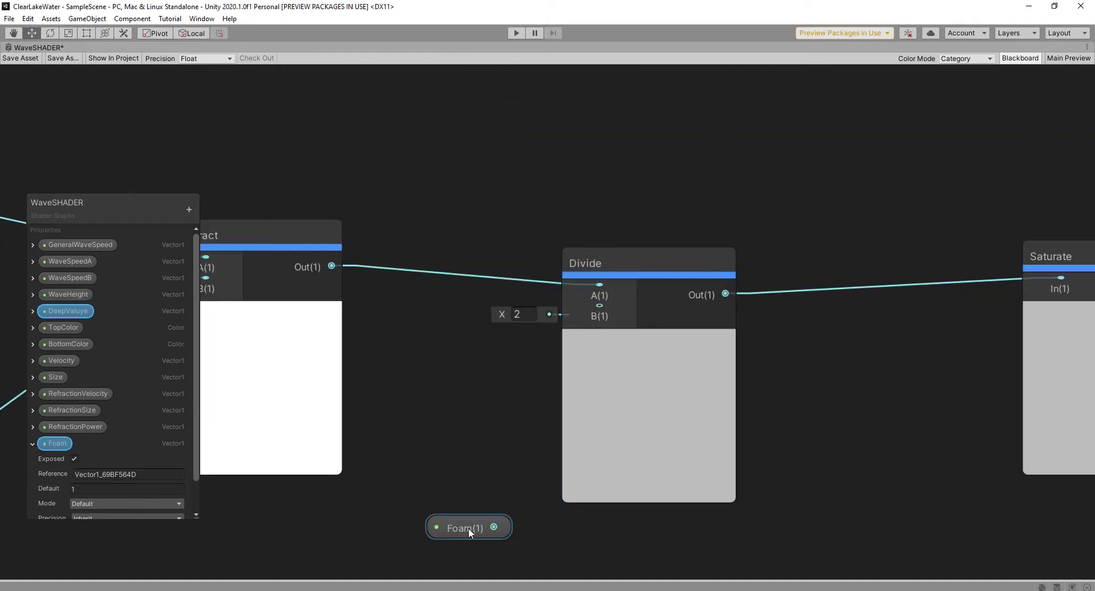
pyautogui.moveTo(448, 502); pyautogui.dragTo(597, 300)
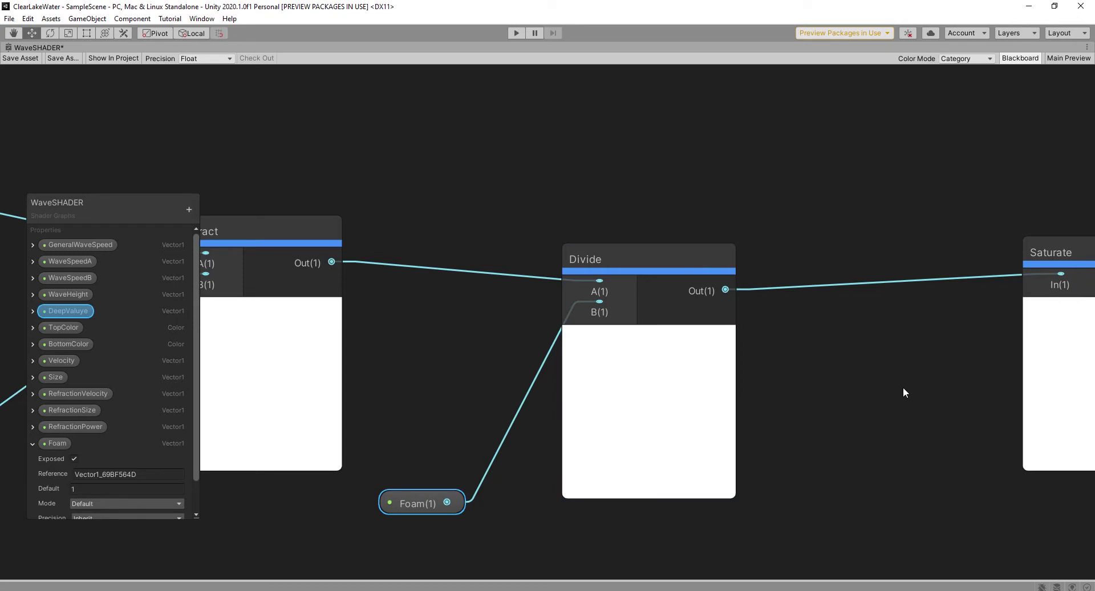
# Add a Multiply node beside the copied Saturate and connect Saturate to its A input.
pyautogui.moveTo(895, 388); pyautogui.dragTo(740, 372, button='middle')
pyautogui.scroll(-2, 740, 372)
pyautogui.moveTo(936, 379); pyautogui.dragTo(738, 338, button='middle')
pyautogui.press('space')
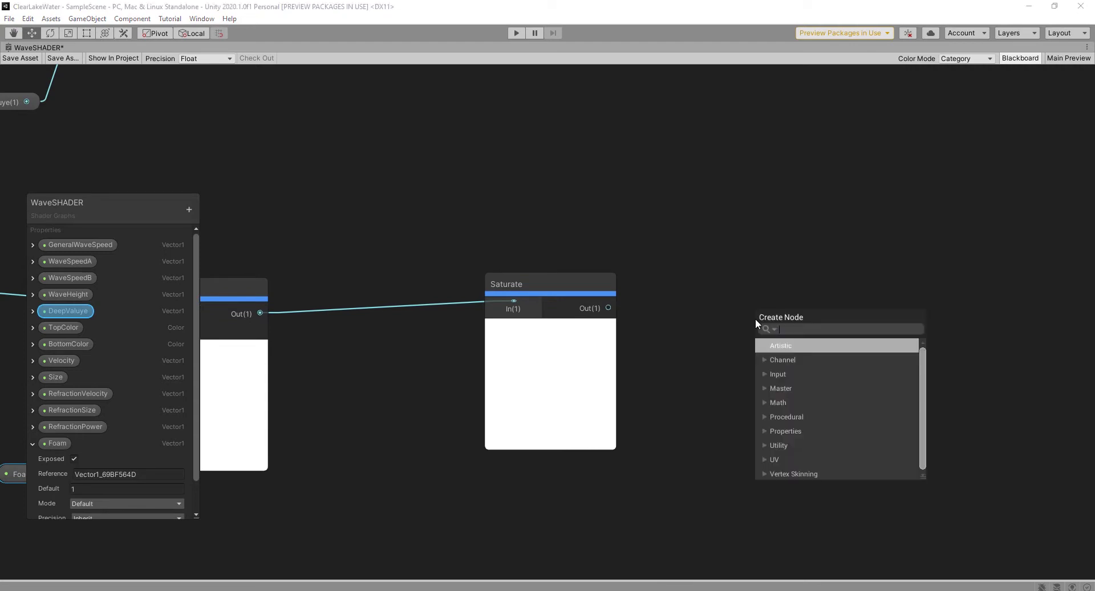
pyautogui.write('mult')
pyautogui.doubleClick(808, 375)
pyautogui.moveTo(790, 343); pyautogui.dragTo(744, 291)
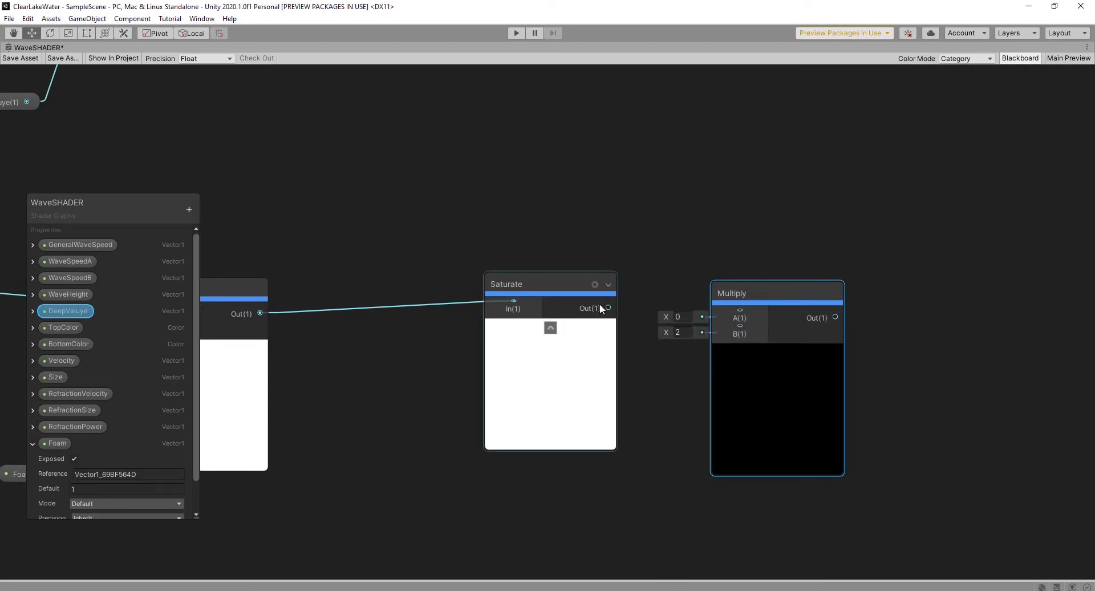
pyautogui.moveTo(608, 308); pyautogui.dragTo(740, 310)
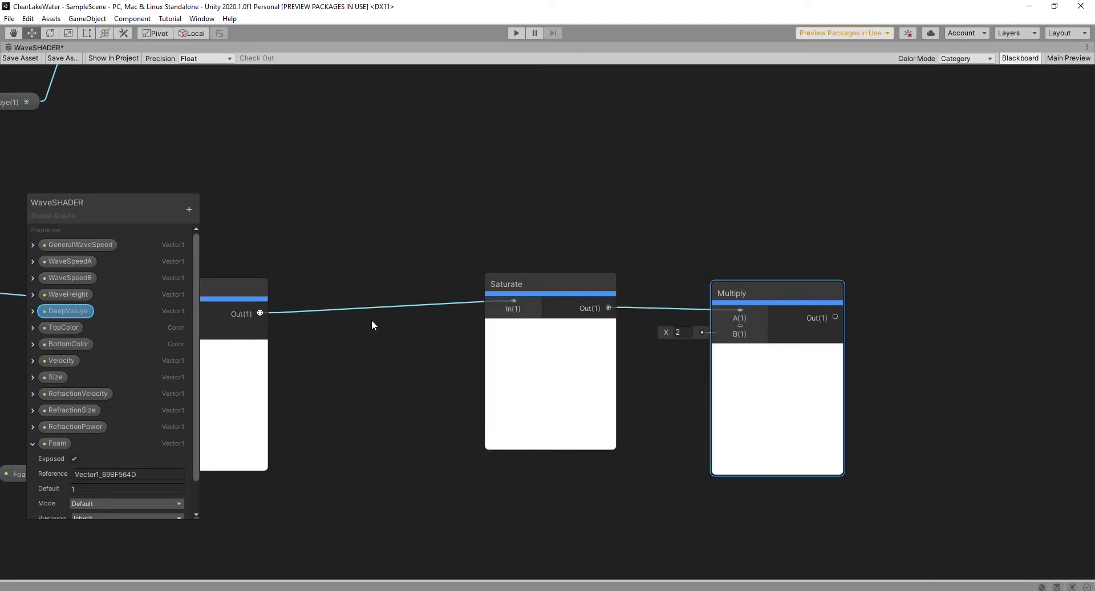
# Add a second Vector1 property and name the two properties FoamControl_1 and FoamControl_2.
pyautogui.click(190, 210)
pyautogui.click(214, 219)
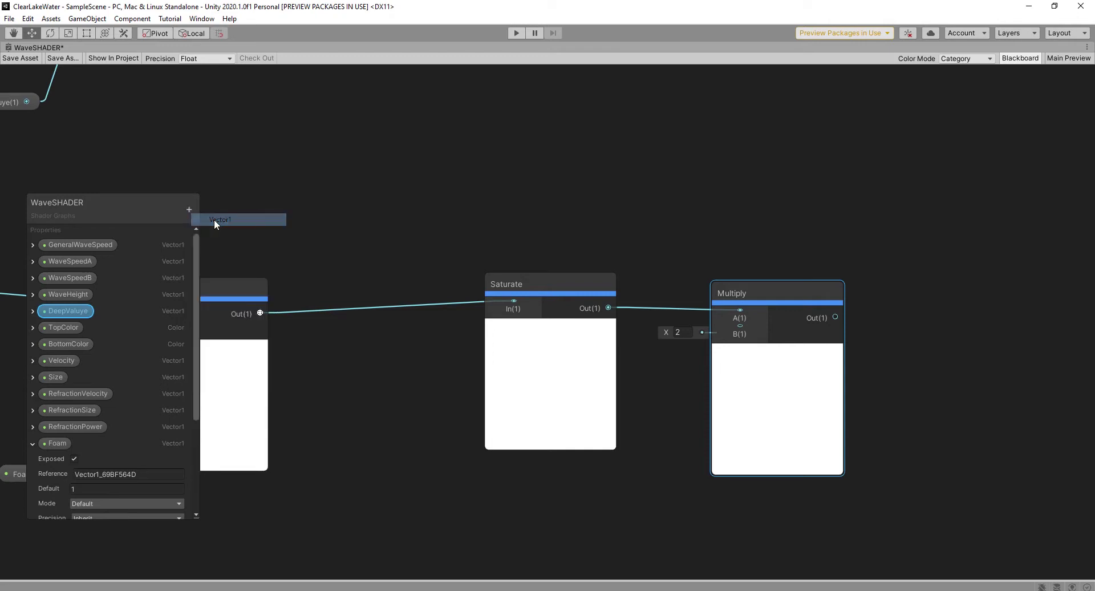
pyautogui.scroll(-5, 192, 365)
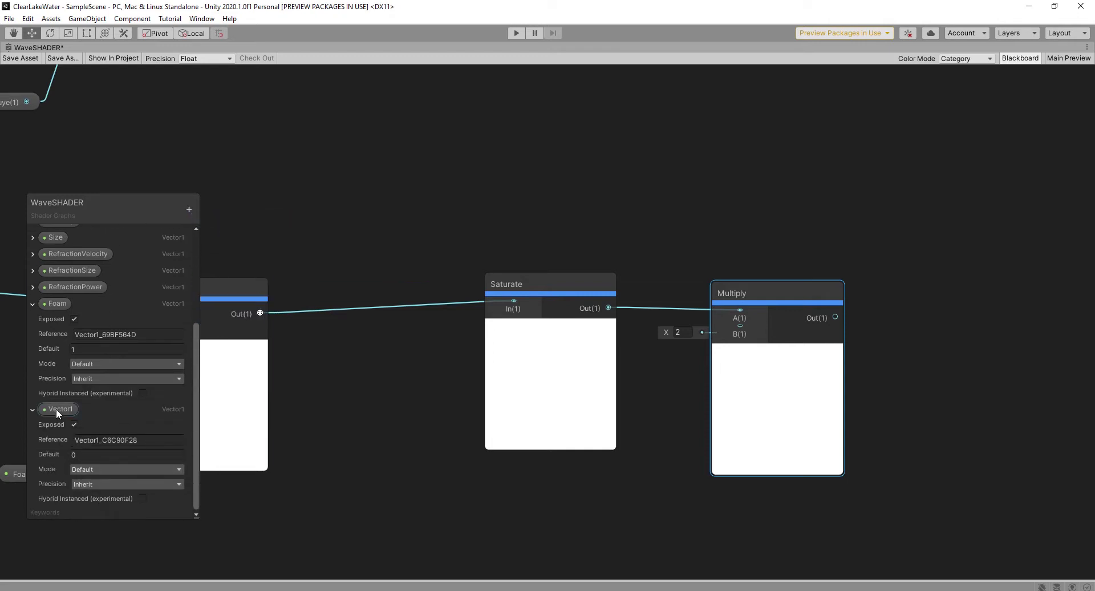
pyautogui.doubleClick(56, 408)
pyautogui.write('Foam')
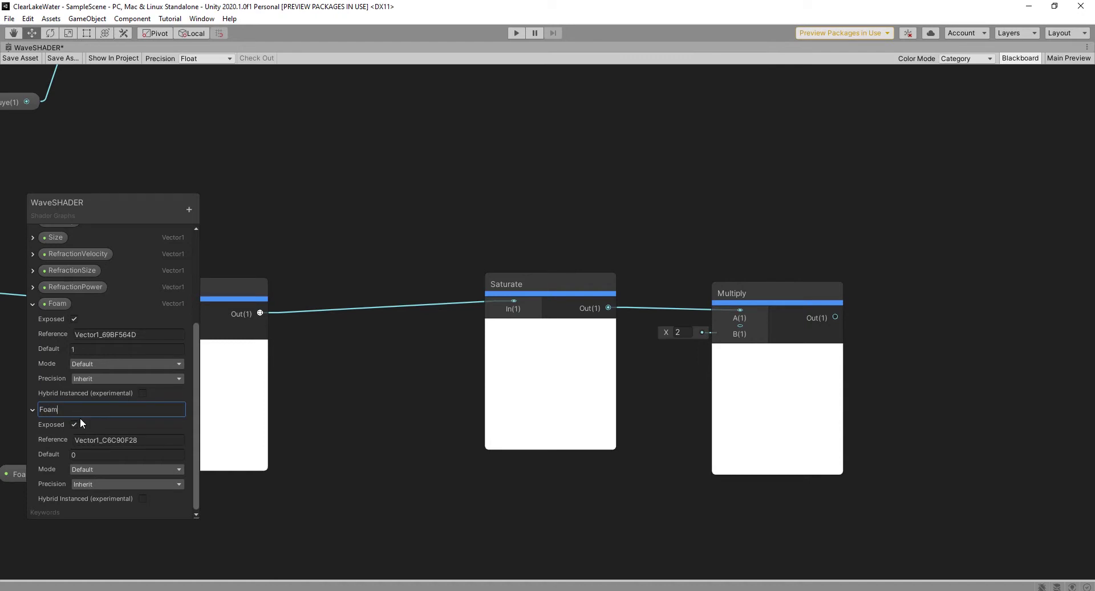
pyautogui.write('Control')
pyautogui.doubleClick(55, 303)
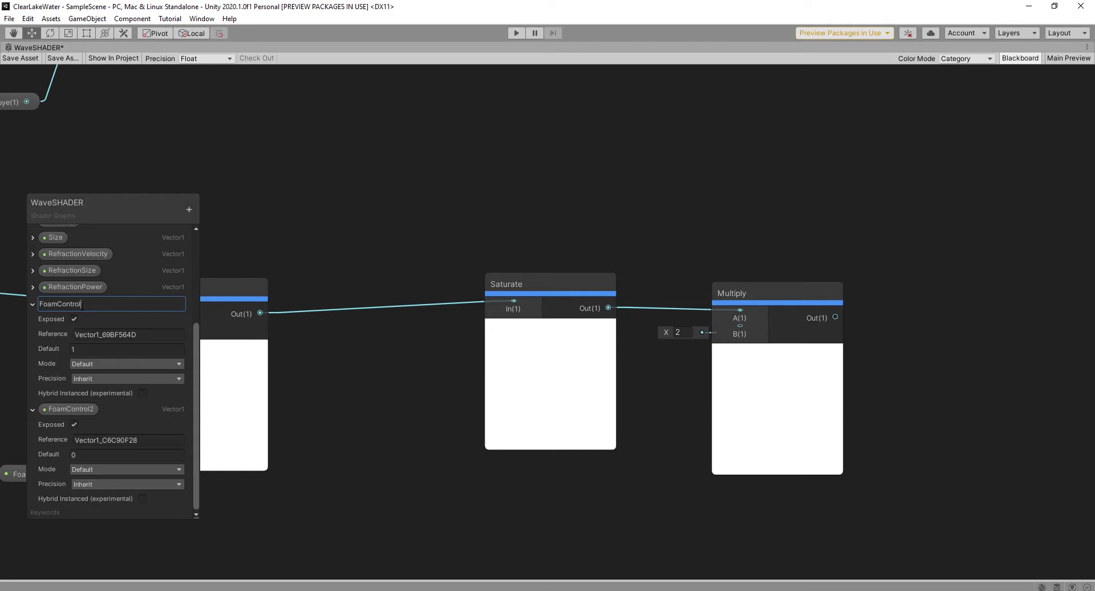
pyautogui.doubleClick(91, 409)
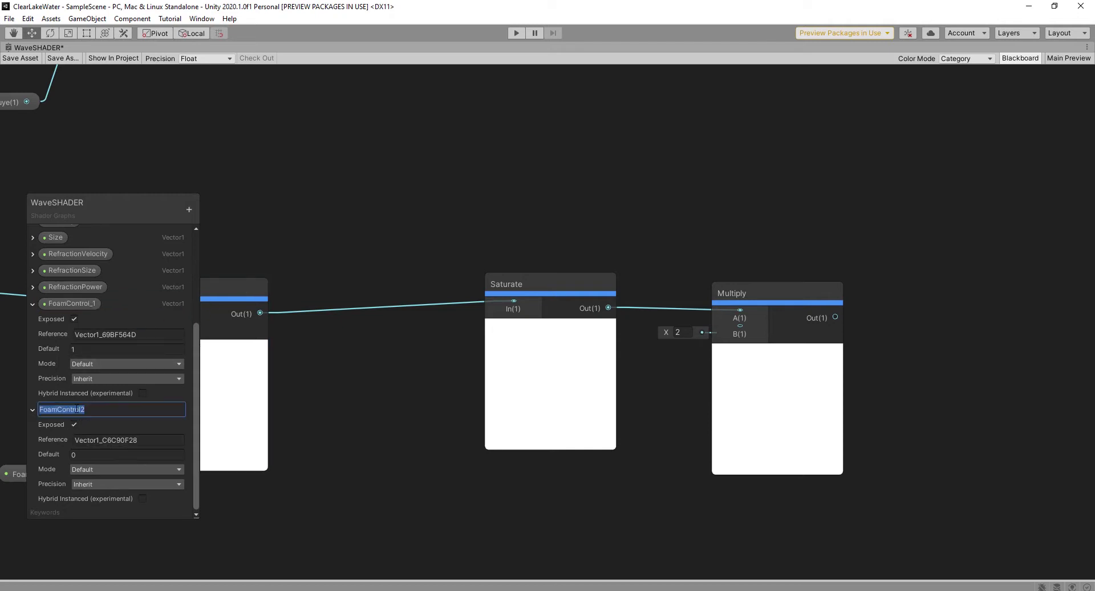
pyautogui.click(82, 409)
pyautogui.write('_')
pyautogui.press('Return')
# Drag FoamControl_2 onto the graph and arrange it beside the Multiply node.
pyautogui.moveTo(44, 413); pyautogui.dragTo(740, 325)
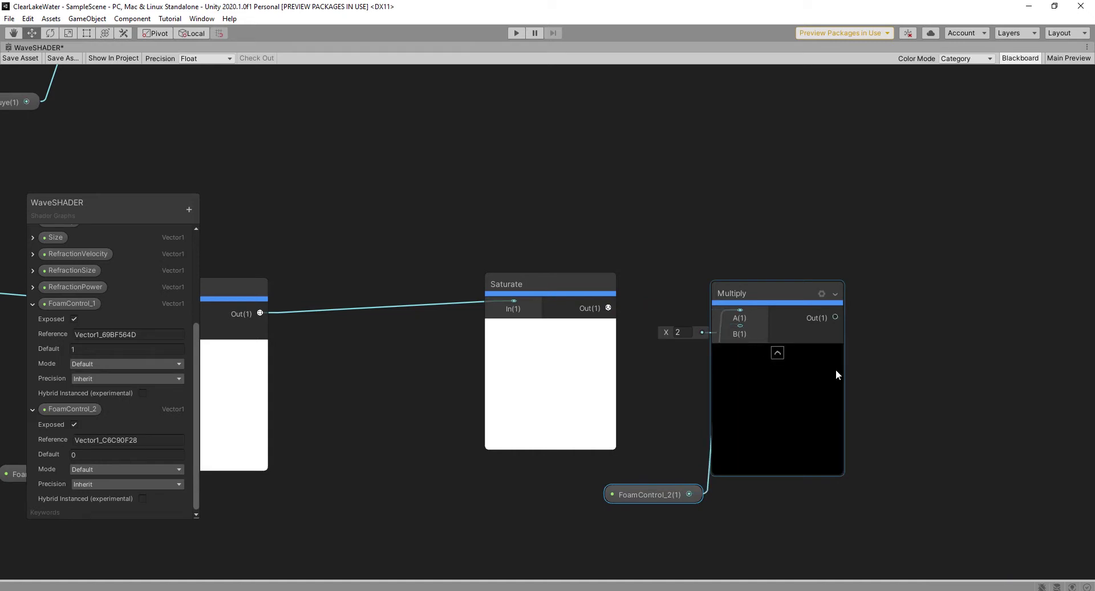
pyautogui.moveTo(439, 463); pyautogui.dragTo(560, 371, button='middle')
pyautogui.moveTo(781, 403); pyautogui.dragTo(762, 390)
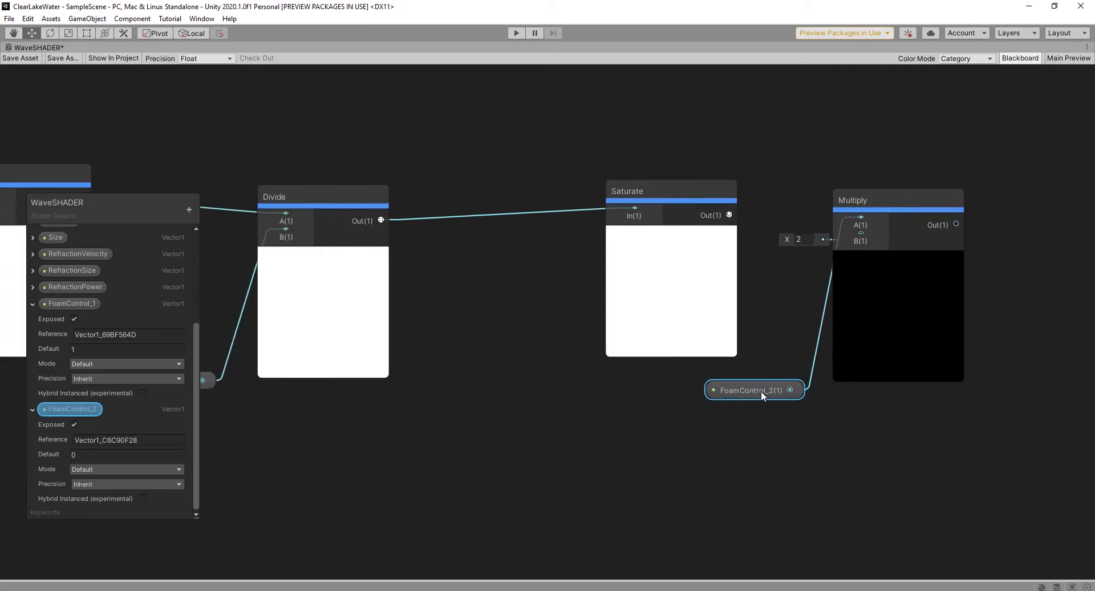
pyautogui.moveTo(903, 200); pyautogui.dragTo(939, 231)
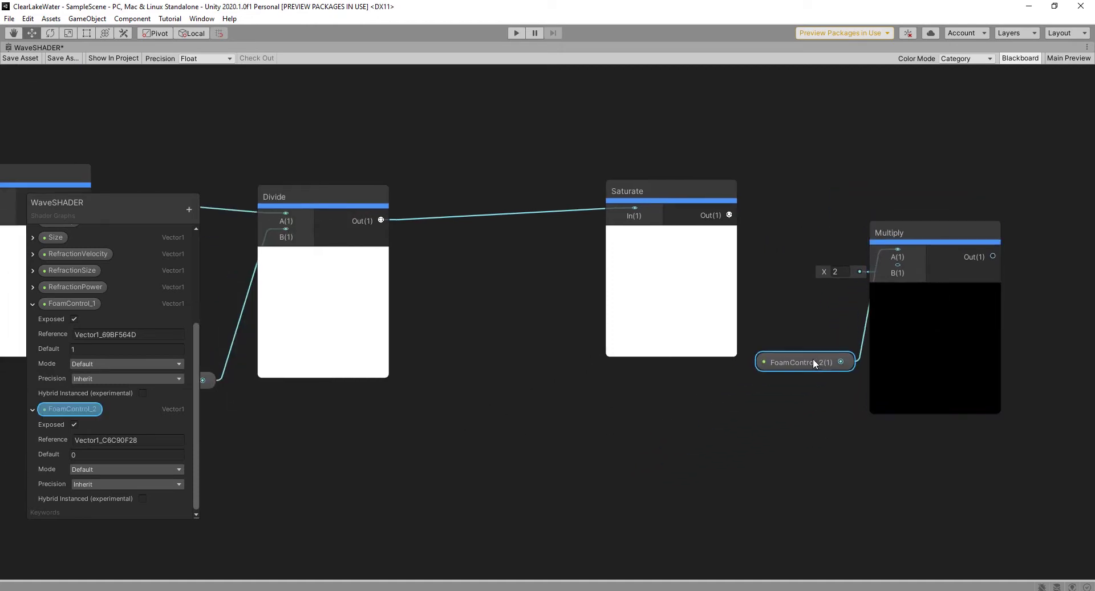
pyautogui.scroll(-5, 613, 420)
pyautogui.moveTo(607, 422); pyautogui.dragTo(823, 426, button='middle')
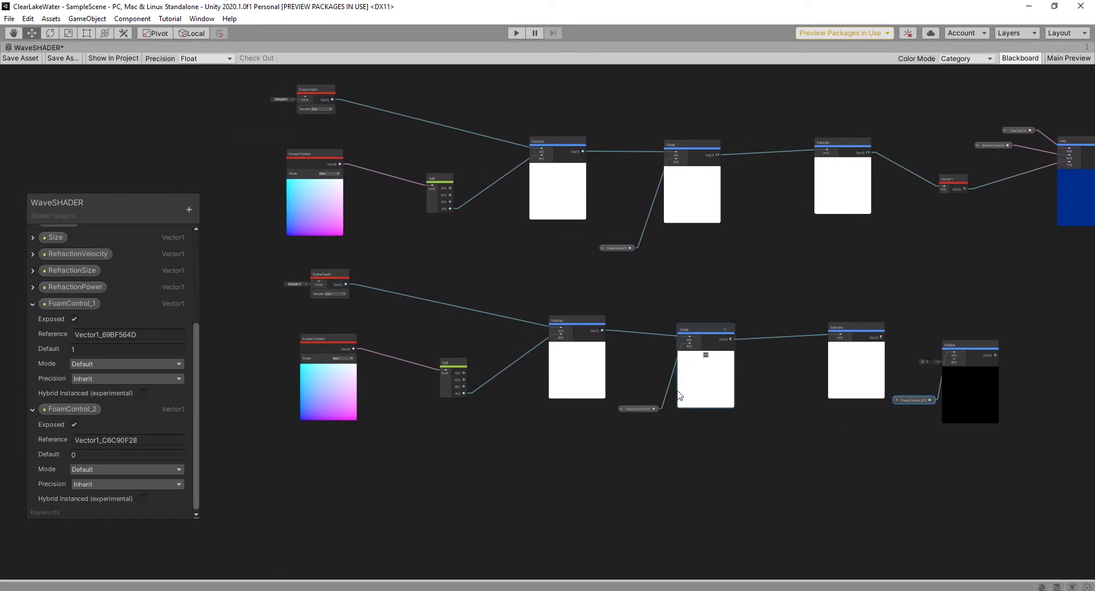
pyautogui.scroll(-2, 666, 402)
pyautogui.moveTo(572, 408); pyautogui.dragTo(519, 569, button='middle')
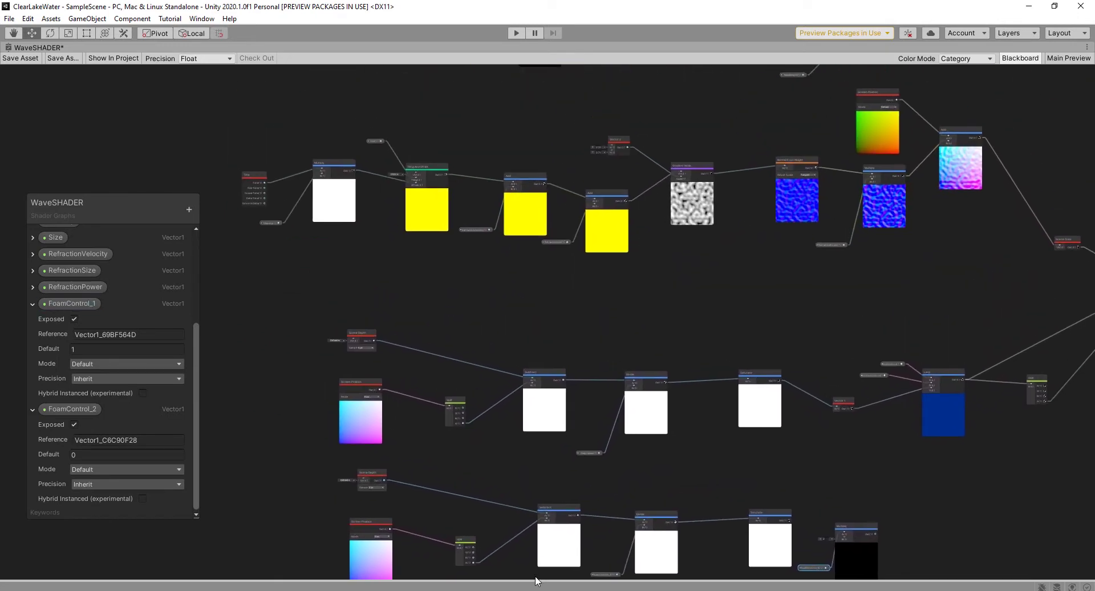
# Duplicate the wave row's Time, Velocity, Multiply, Size and Tiling And Offset nodes and drag the copies to the bottom.
pyautogui.moveTo(490, 366); pyautogui.dragTo(497, 372, button='middle')
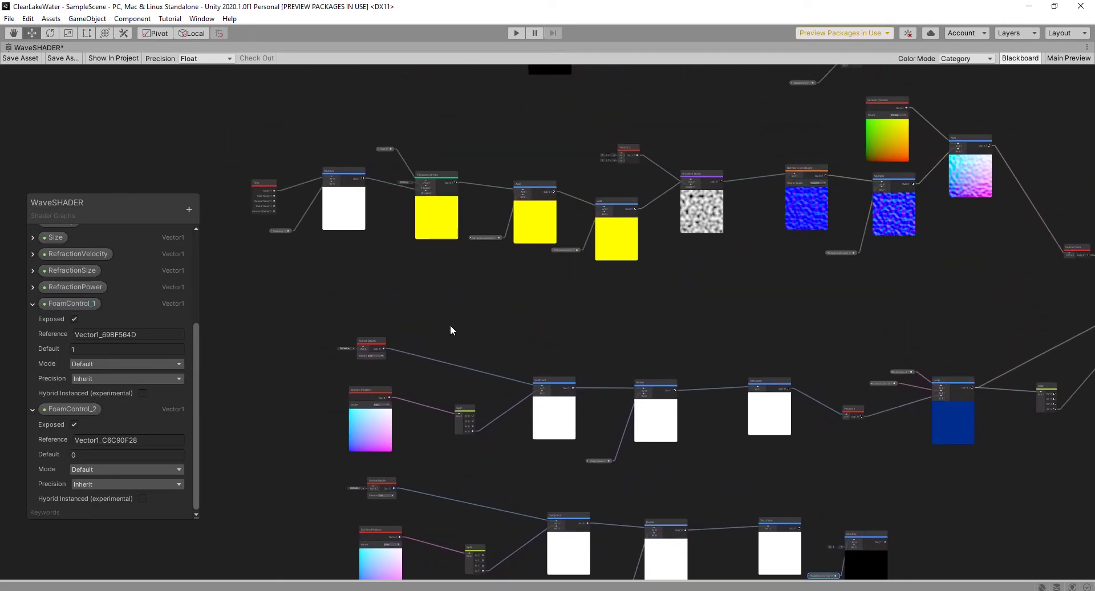
pyautogui.scroll(3, 448, 329)
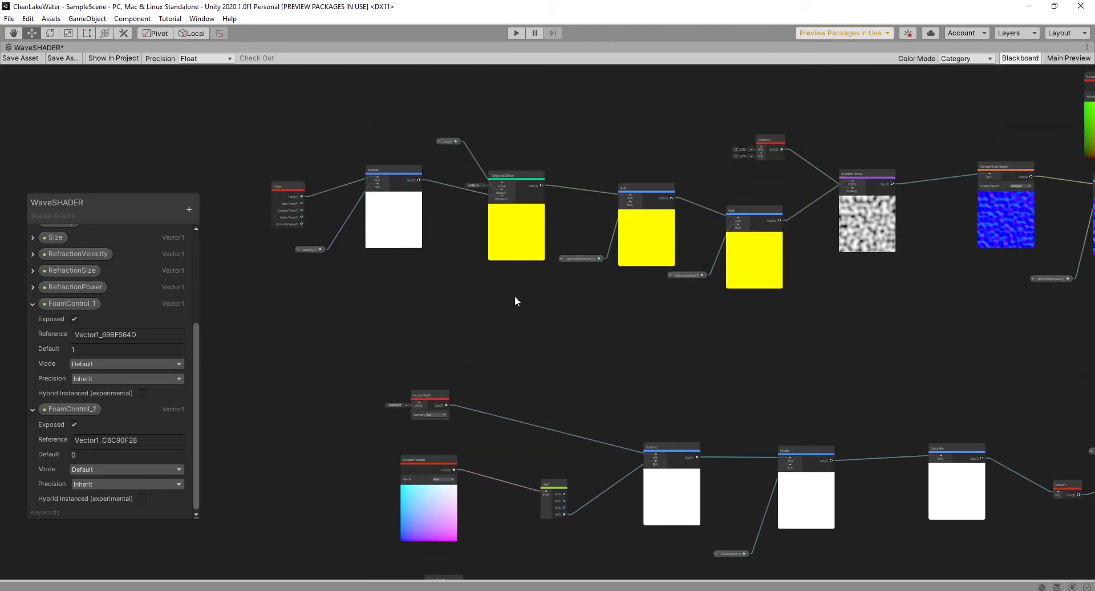
pyautogui.scroll(3, 515, 302)
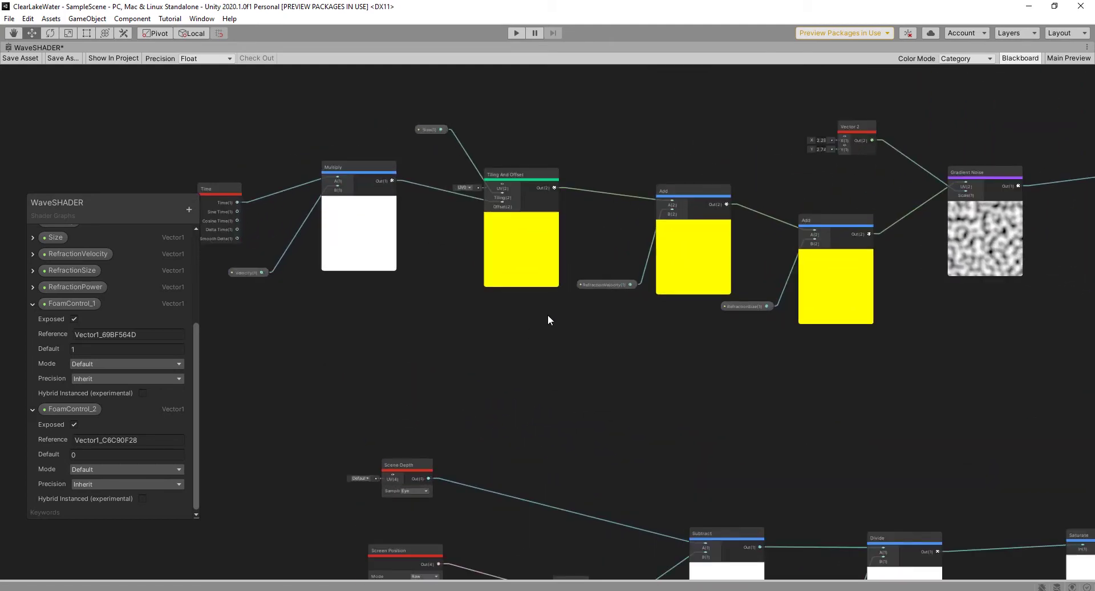
pyautogui.moveTo(552, 317); pyautogui.dragTo(671, 334, button='middle')
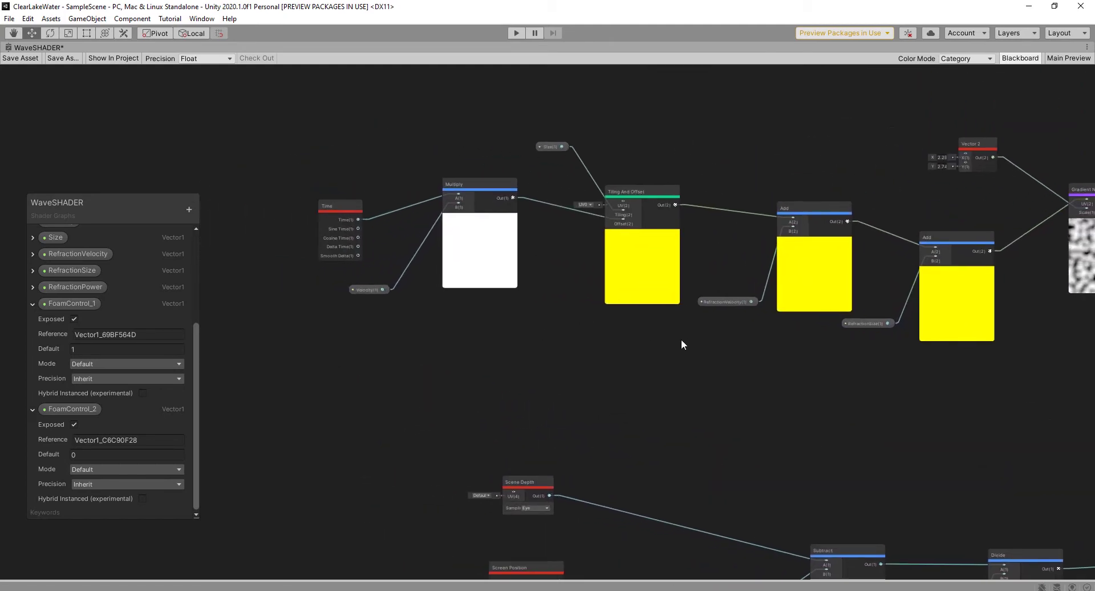
pyautogui.moveTo(611, 337); pyautogui.dragTo(311, 112)
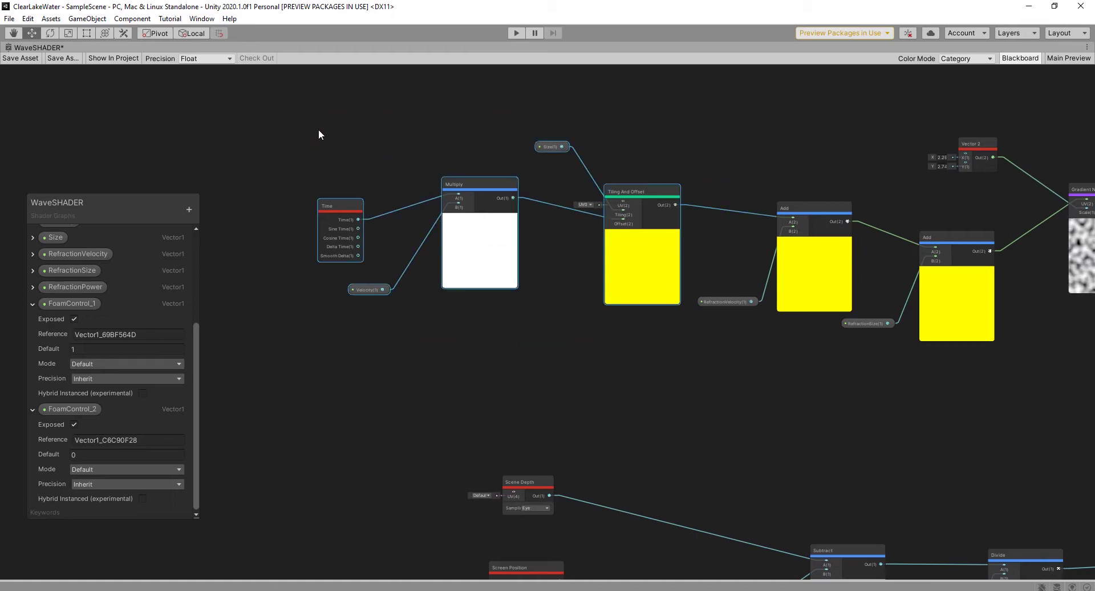
pyautogui.hotkey('ctrl', 'd')
pyautogui.moveTo(494, 270); pyautogui.dragTo(462, 437)
pyautogui.scroll(-5, 462, 438)
pyautogui.moveTo(625, 433); pyautogui.dragTo(644, 290, button='middle')
pyautogui.moveTo(534, 327); pyautogui.dragTo(564, 588)
pyautogui.moveTo(640, 480); pyautogui.dragTo(662, 399, button='middle')
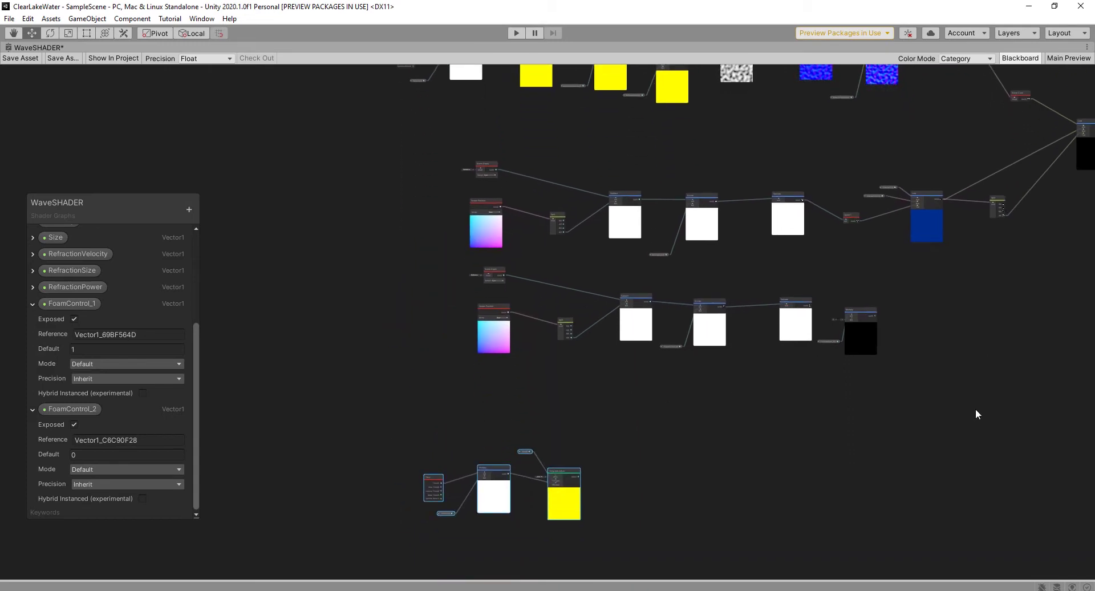
# Lower the foam node row and shift the copied wave nodes to the right.
pyautogui.moveTo(990, 405); pyautogui.dragTo(416, 261)
pyautogui.moveTo(636, 320); pyautogui.dragTo(627, 380)
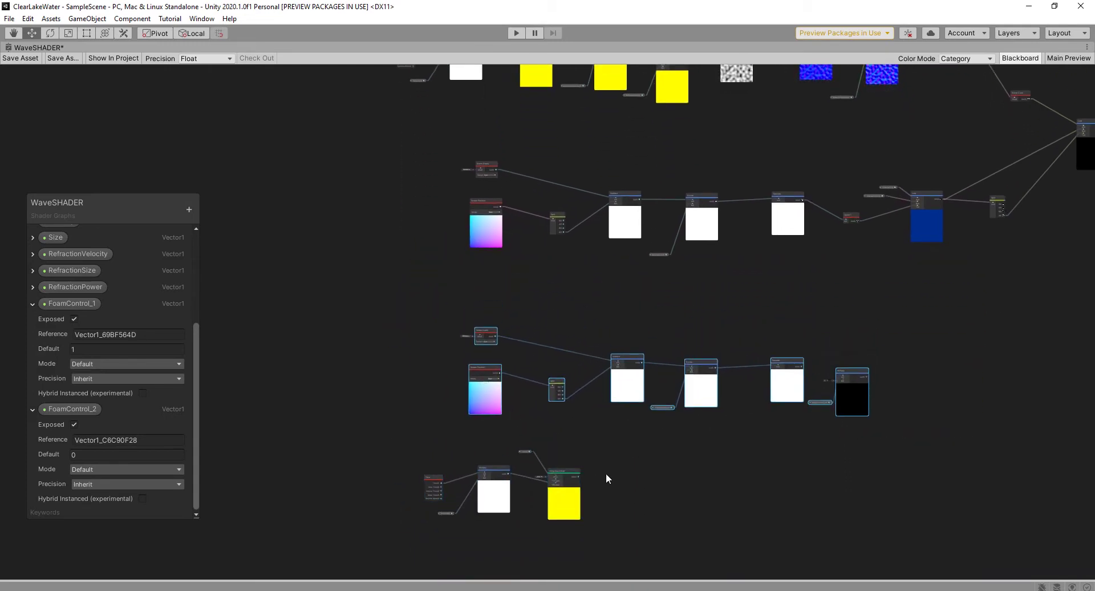
pyautogui.scroll(2, 613, 484)
pyautogui.moveTo(323, 434); pyautogui.dragTo(605, 547)
pyautogui.moveTo(462, 515); pyautogui.dragTo(524, 504)
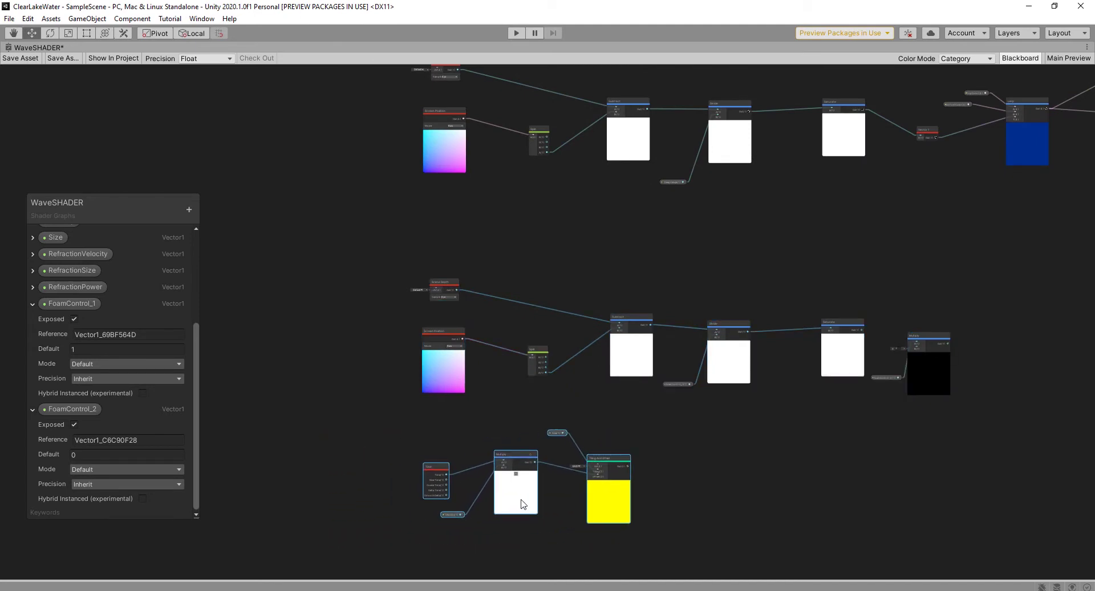
# Delete the copied Velocity and Size nodes plus the Time-to-Multiply and Multiply-to-offset connections.
pyautogui.click(332, 521)
pyautogui.scroll(5, 456, 528)
pyautogui.press('Delete')
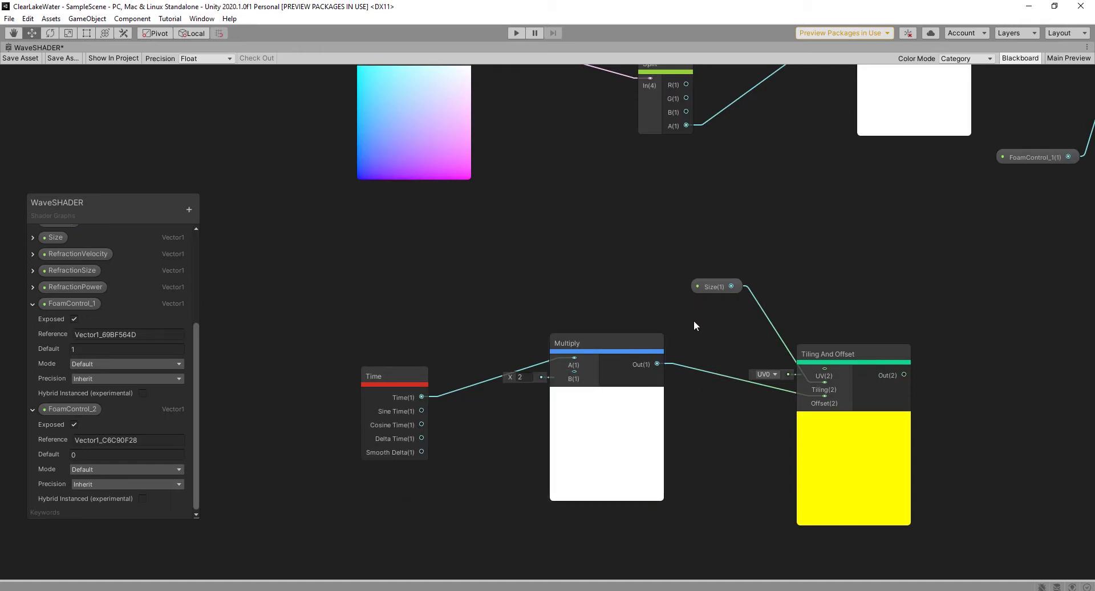
pyautogui.click(713, 285)
pyautogui.press('Delete')
pyautogui.click(479, 381)
pyautogui.press('Delete')
pyautogui.click(717, 373)
pyautogui.press('Delete')
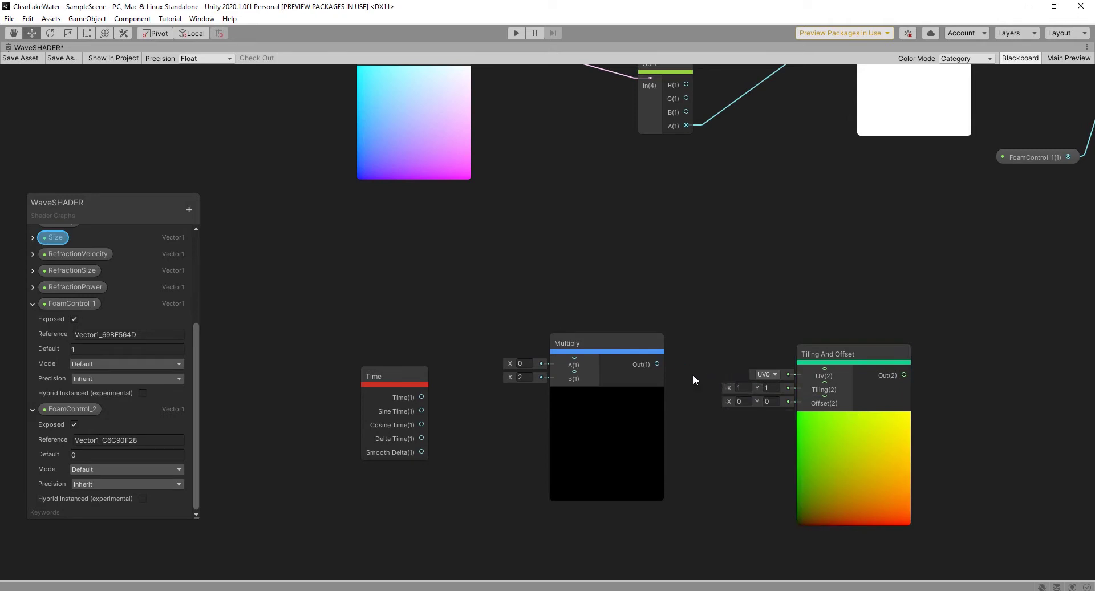
# Add a Vector1 property FoamVelocity with a default value of 2.
pyautogui.click(189, 210)
pyautogui.click(221, 217)
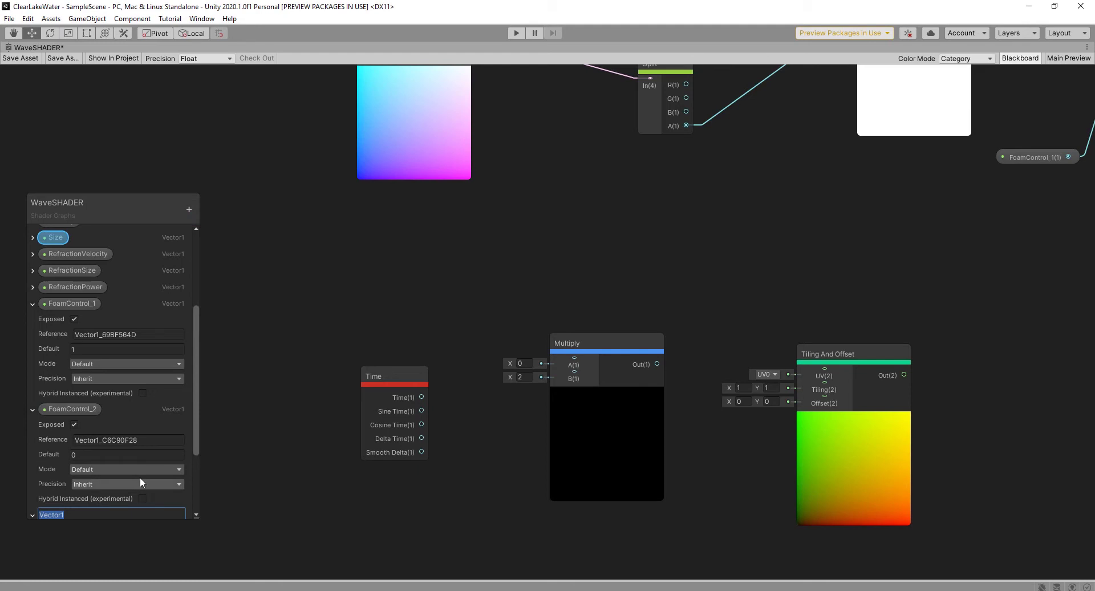
pyautogui.moveTo(193, 406); pyautogui.dragTo(177, 462)
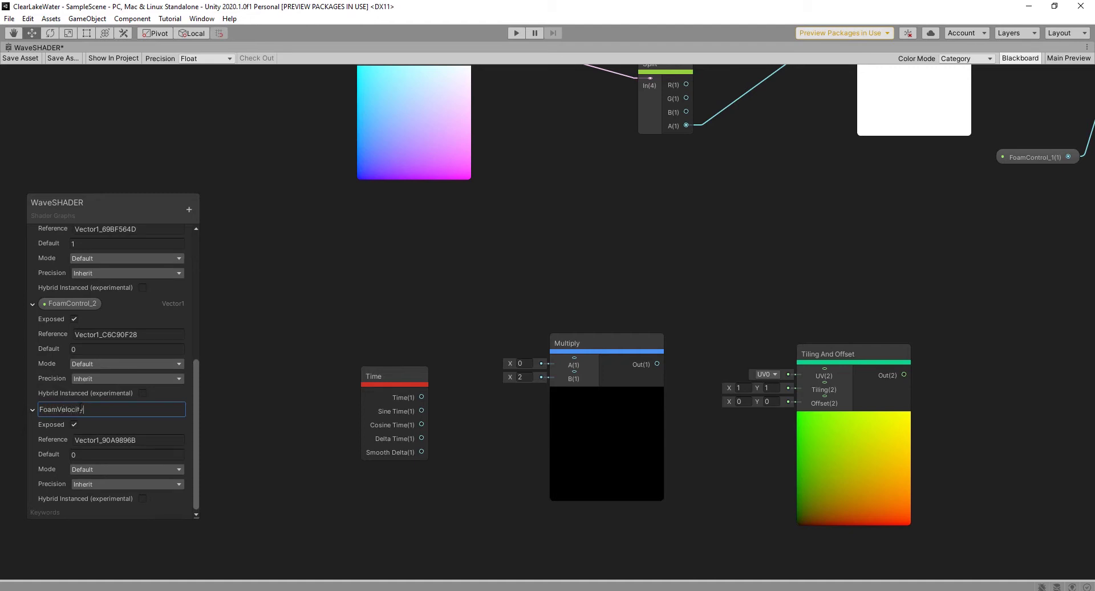
pyautogui.click(94, 454)
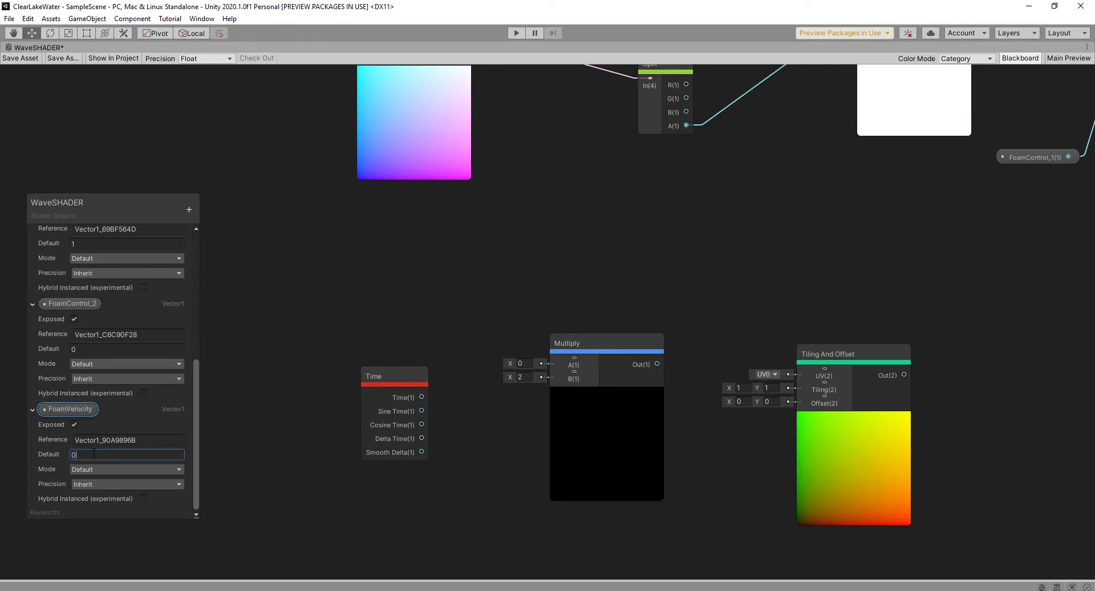
pyautogui.write('2')
pyautogui.click(287, 466)
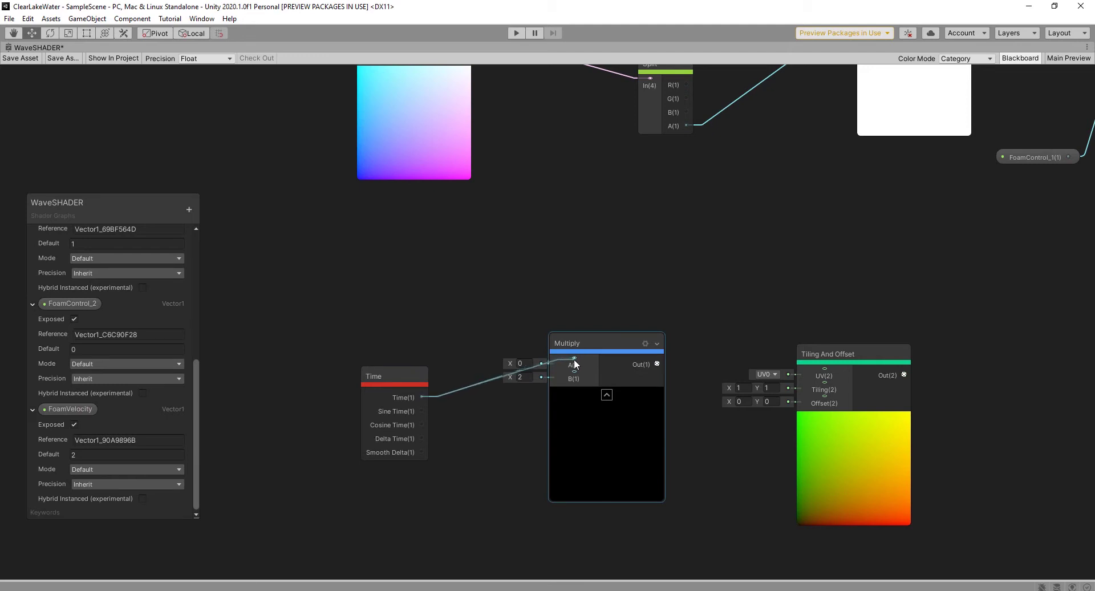
# Wire Time and FoamVelocity into Multiply, and Multiply into Tiling And Offset's Offset.
pyautogui.moveTo(574, 358); pyautogui.dragTo(573, 358)
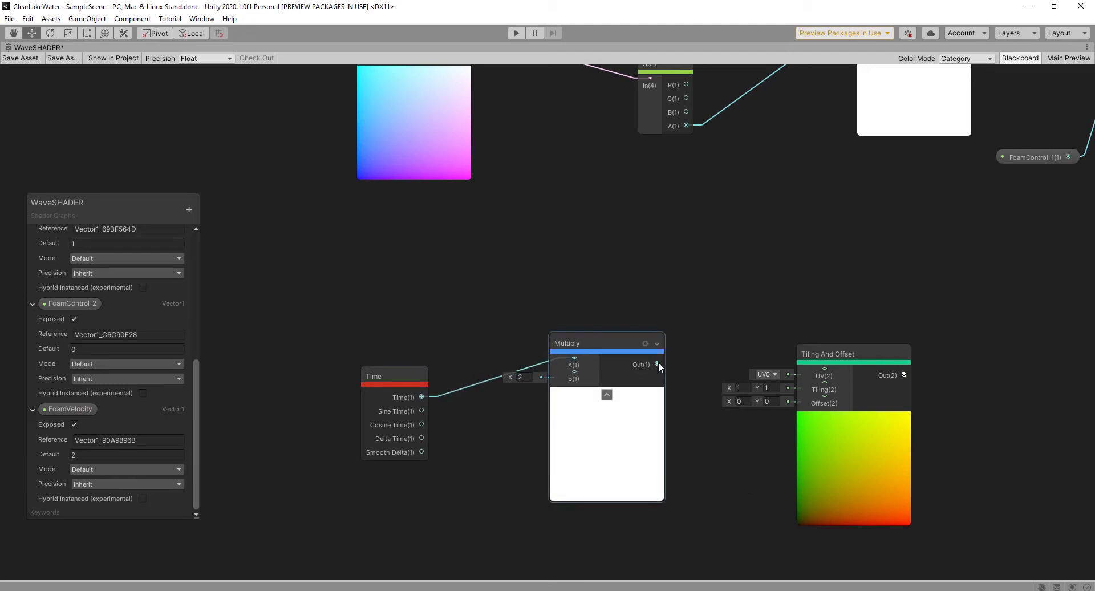
pyautogui.moveTo(657, 364); pyautogui.dragTo(824, 396)
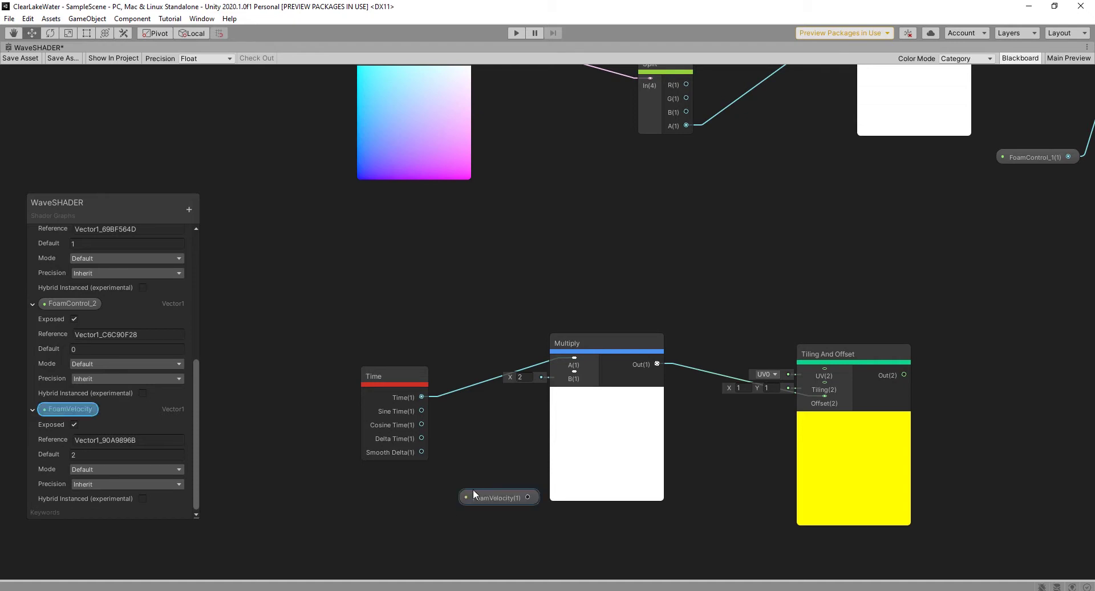
pyautogui.moveTo(496, 481); pyautogui.dragTo(575, 379)
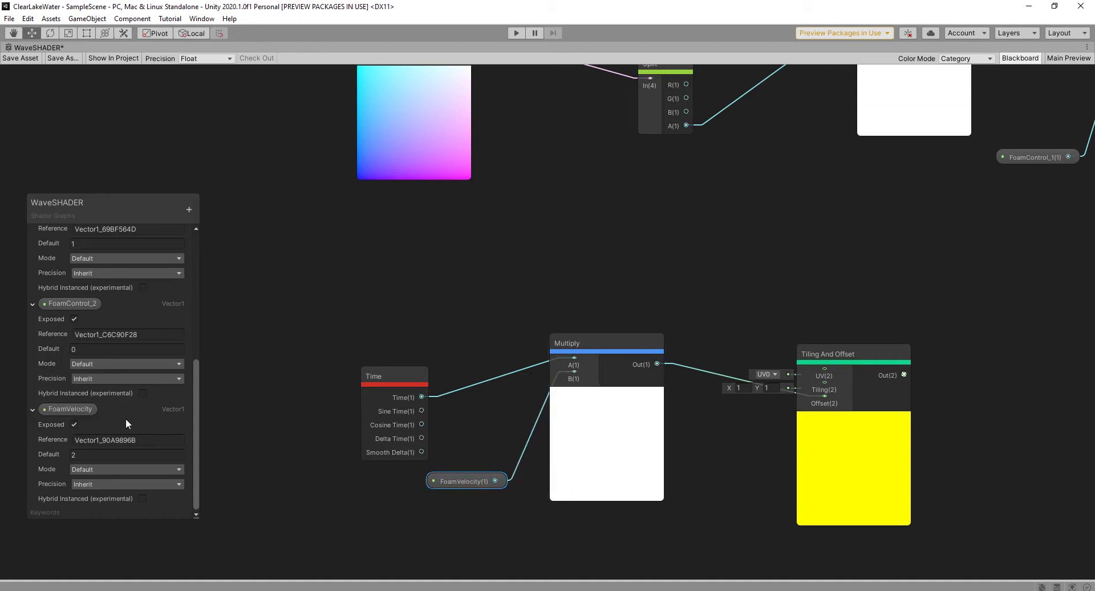
# Create a Vector1 property named FoamSize with default 1.
pyautogui.click(189, 209)
pyautogui.click(212, 218)
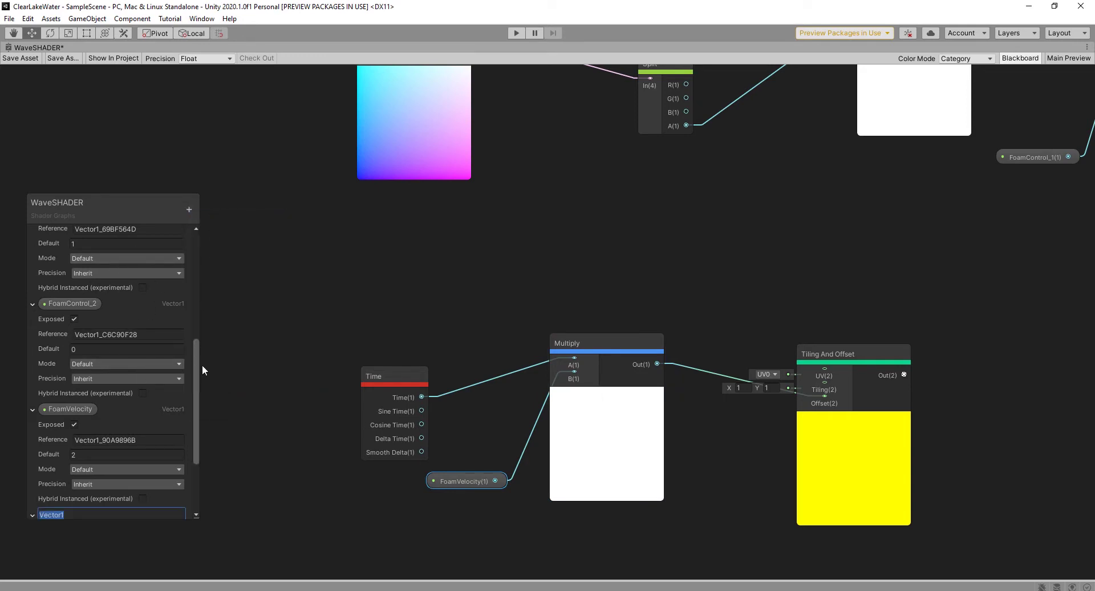
pyautogui.moveTo(200, 361); pyautogui.dragTo(64, 422)
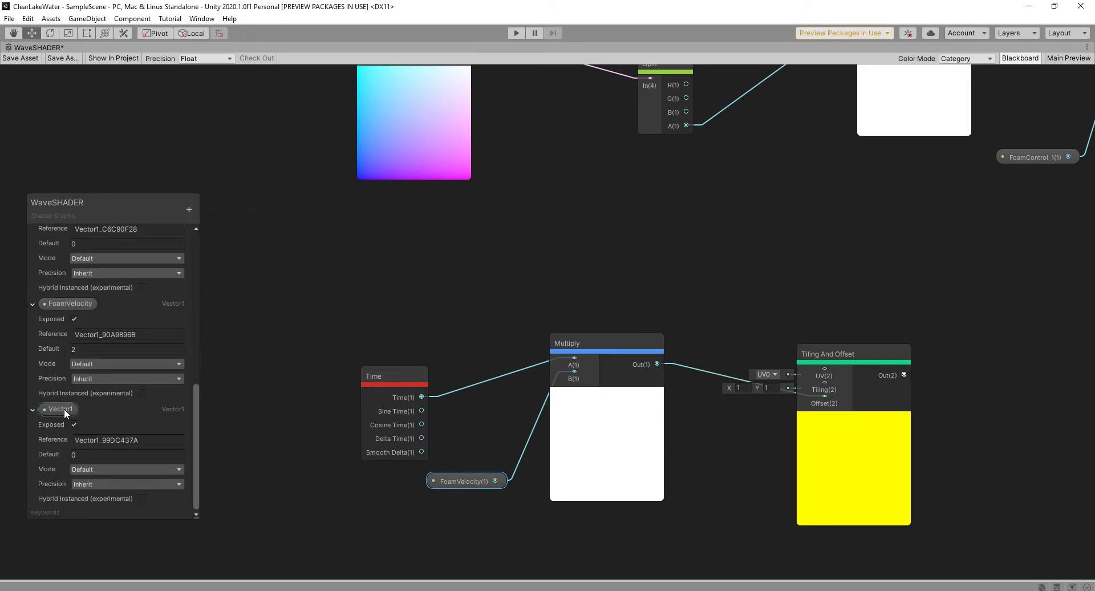
pyautogui.doubleClick(59, 409)
pyautogui.write('FoamSize')
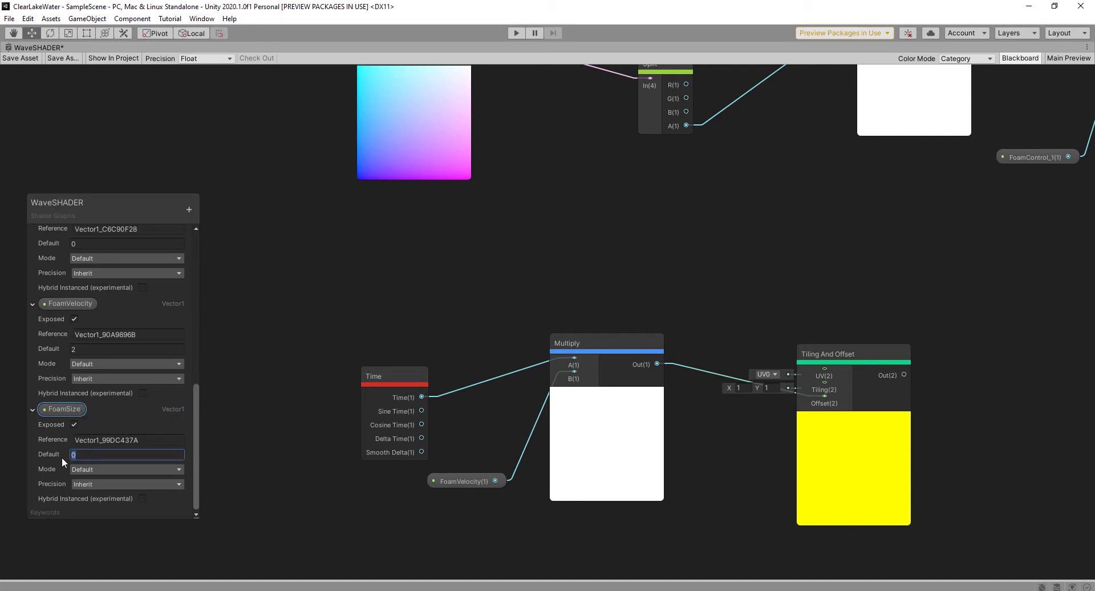
pyautogui.write('1')
pyautogui.press('Return')
# Place a FoamSize node and connect it to Tiling And Offset's Tiling input.
pyautogui.moveTo(58, 410); pyautogui.dragTo(675, 523)
pyautogui.moveTo(716, 491); pyautogui.dragTo(706, 358)
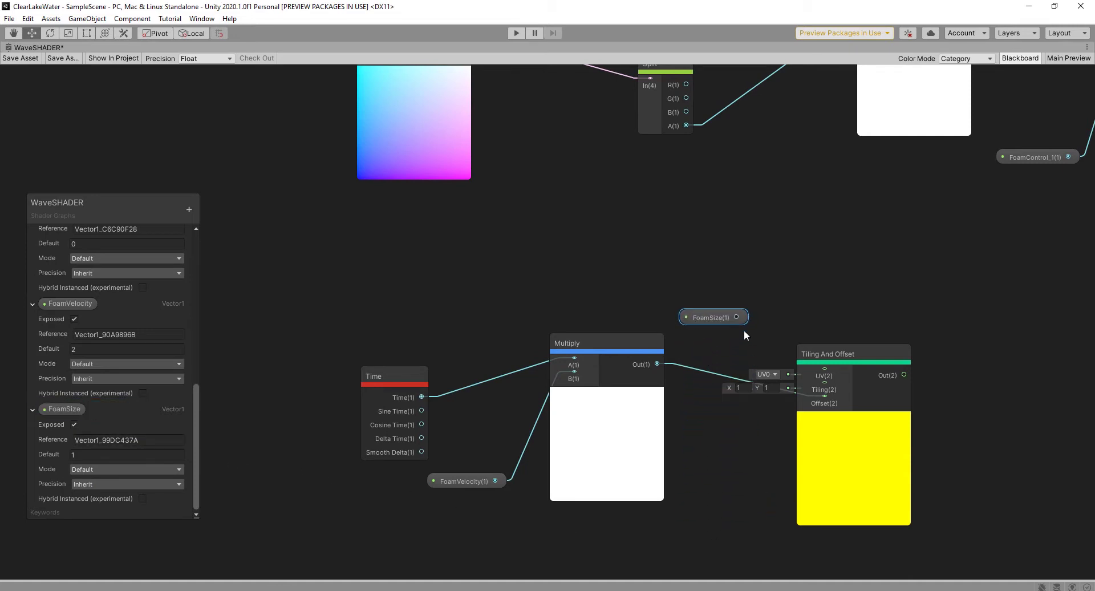
pyautogui.moveTo(738, 317); pyautogui.dragTo(826, 382)
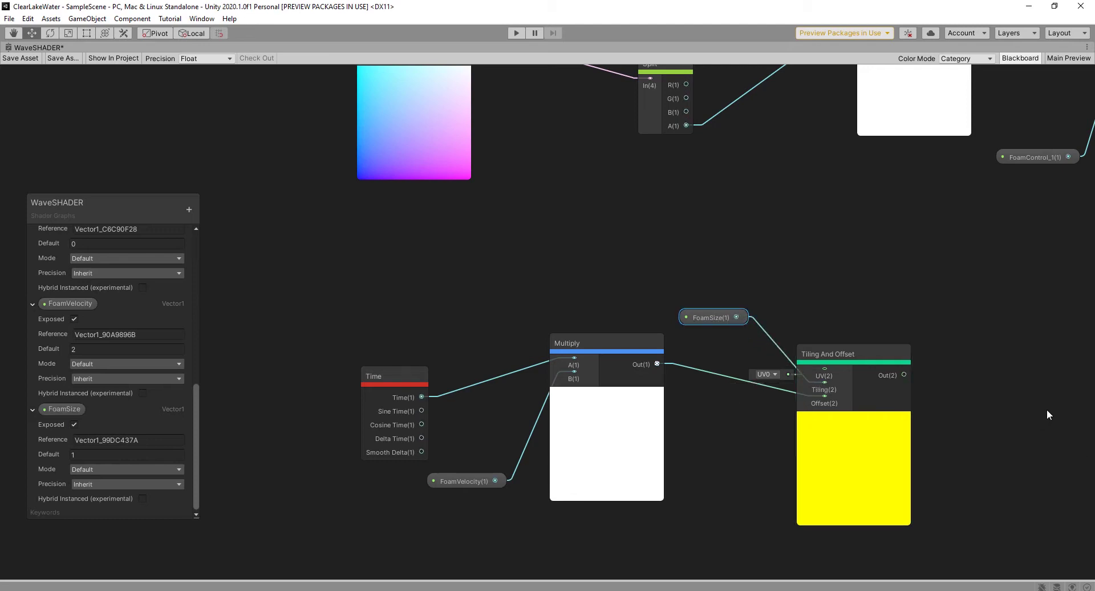
pyautogui.moveTo(967, 409); pyautogui.dragTo(768, 358, button='middle')
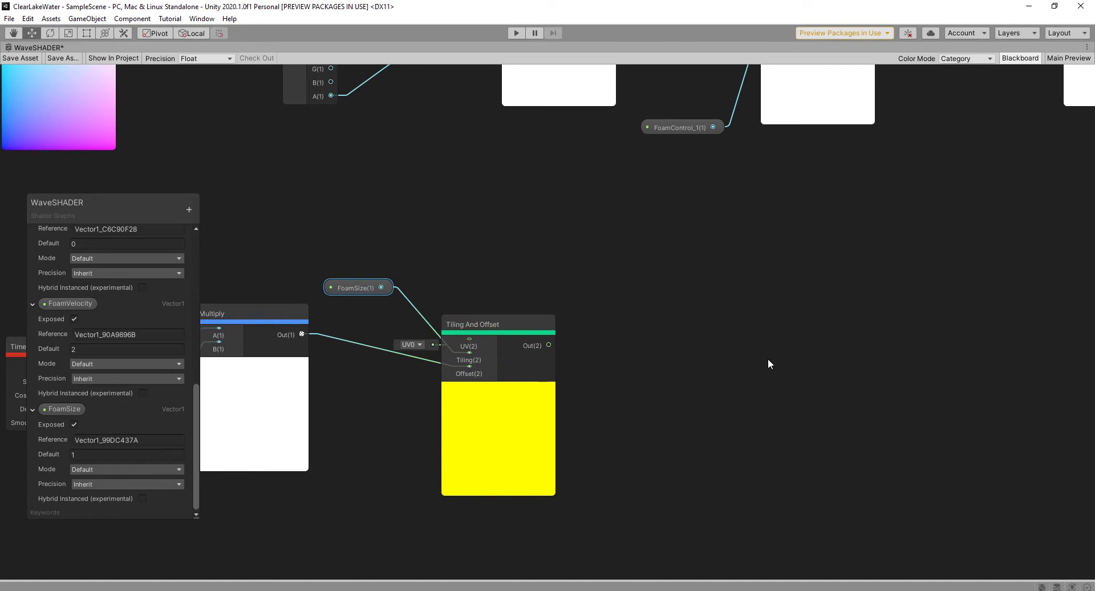
# Add a Gradient Noise node with scale 1, fed by Tiling And Offset's output into UV.
pyautogui.press('space')
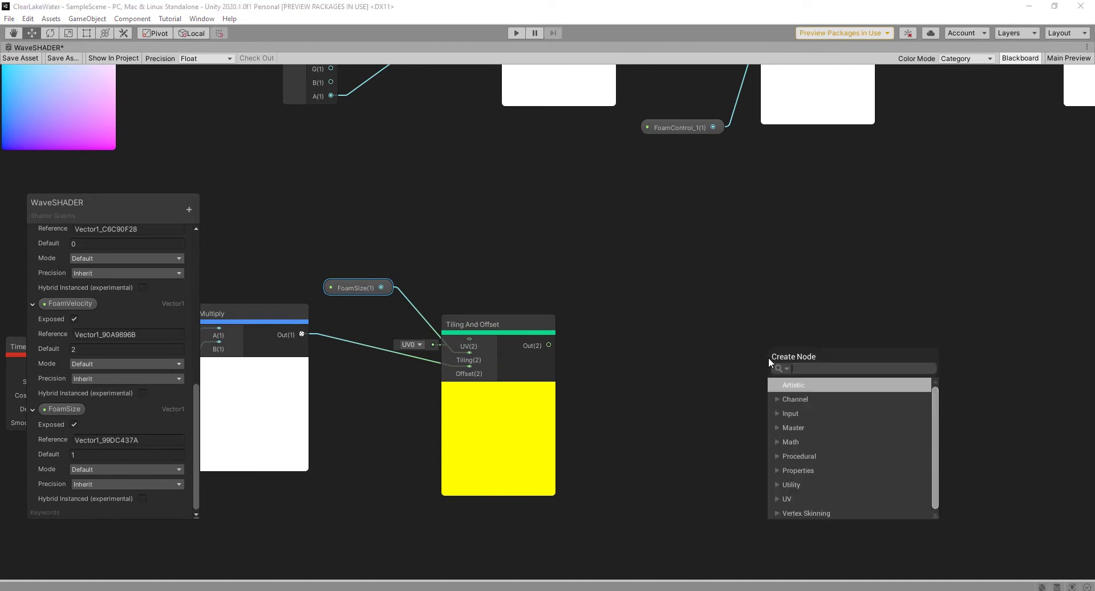
pyautogui.write('Grad')
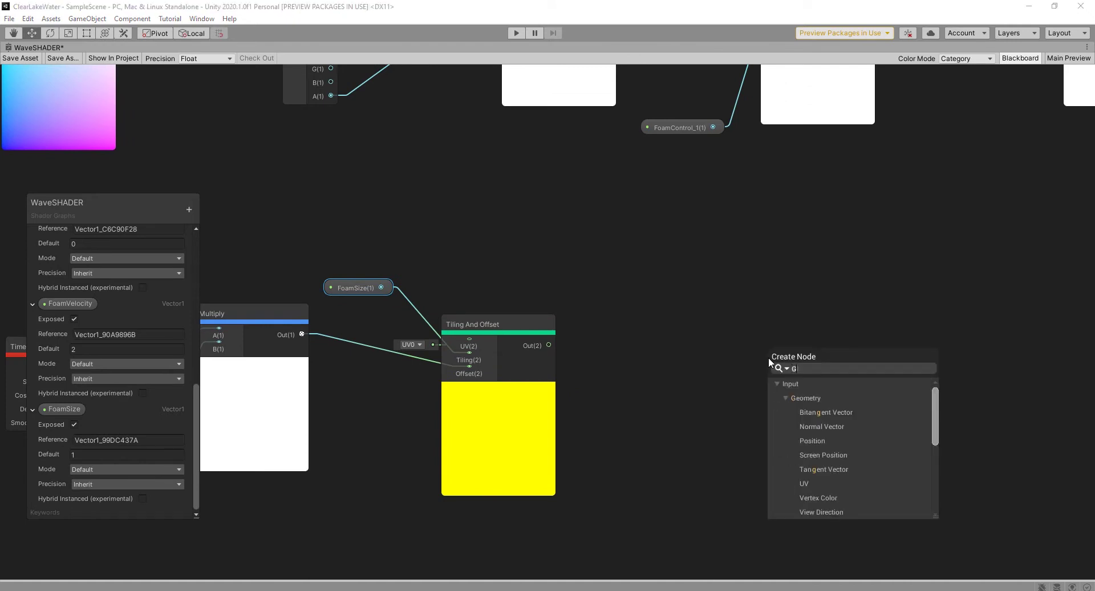
pyautogui.click(858, 485)
pyautogui.moveTo(798, 378); pyautogui.dragTo(716, 358)
pyautogui.write('1')
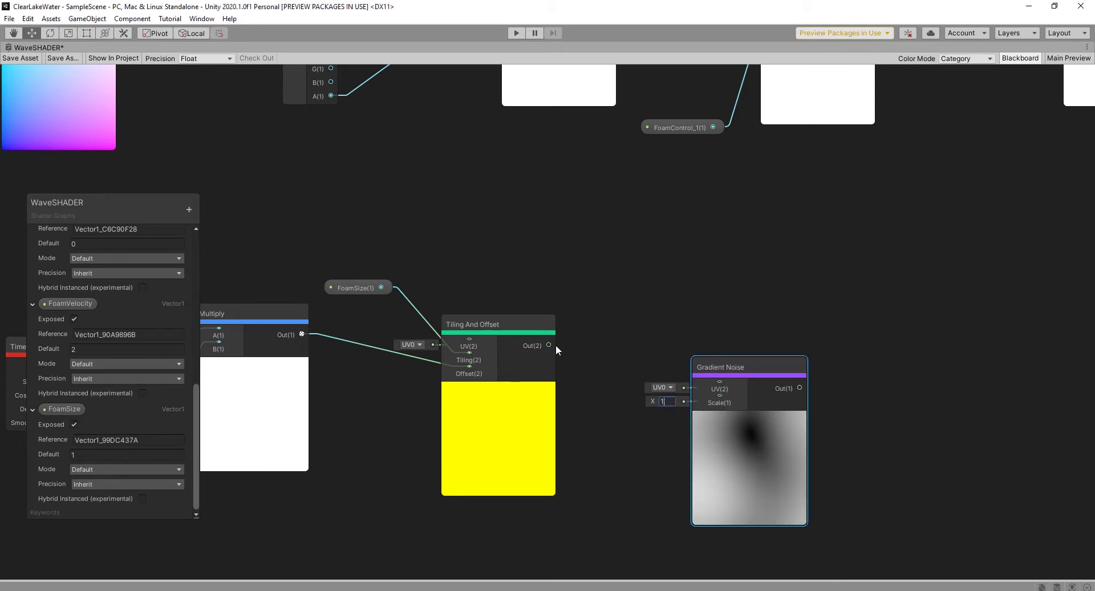
pyautogui.moveTo(549, 345); pyautogui.dragTo(721, 382)
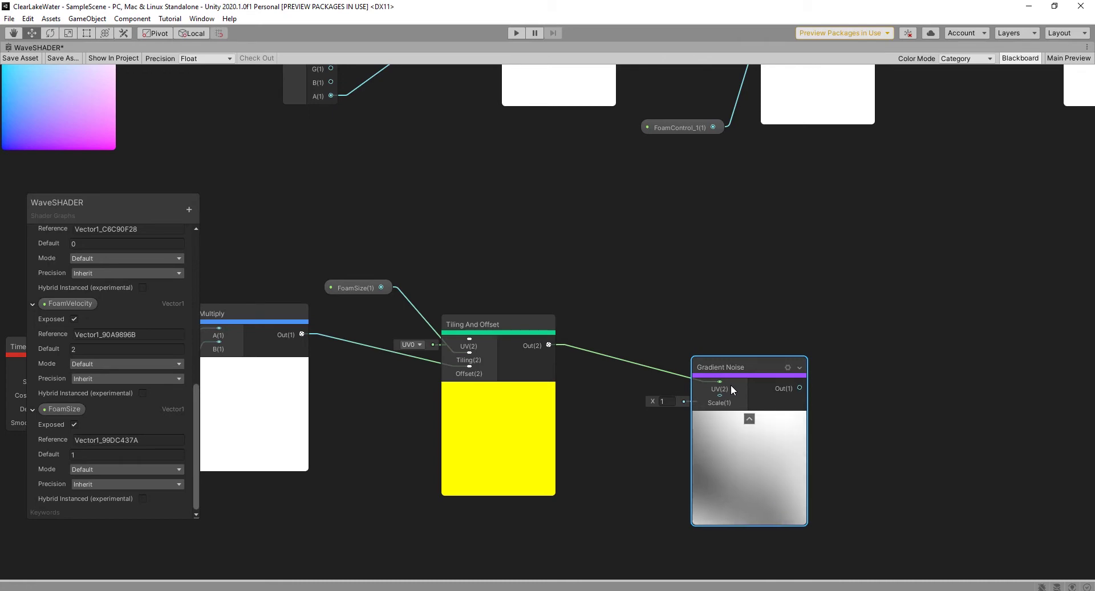
# Shift the bottom foam node row right and reposition the upper Multiply node.
pyautogui.moveTo(755, 371); pyautogui.dragTo(735, 406, button='middle')
pyautogui.scroll(-5, 701, 381)
pyautogui.moveTo(756, 503); pyautogui.dragTo(228, 360)
pyautogui.moveTo(374, 452); pyautogui.dragTo(670, 452)
pyautogui.moveTo(916, 226); pyautogui.dragTo(945, 243)
# Connect FoamControl_2 to Multiply's B input and Saturate's output to its A input.
pyautogui.scroll(3, 912, 244)
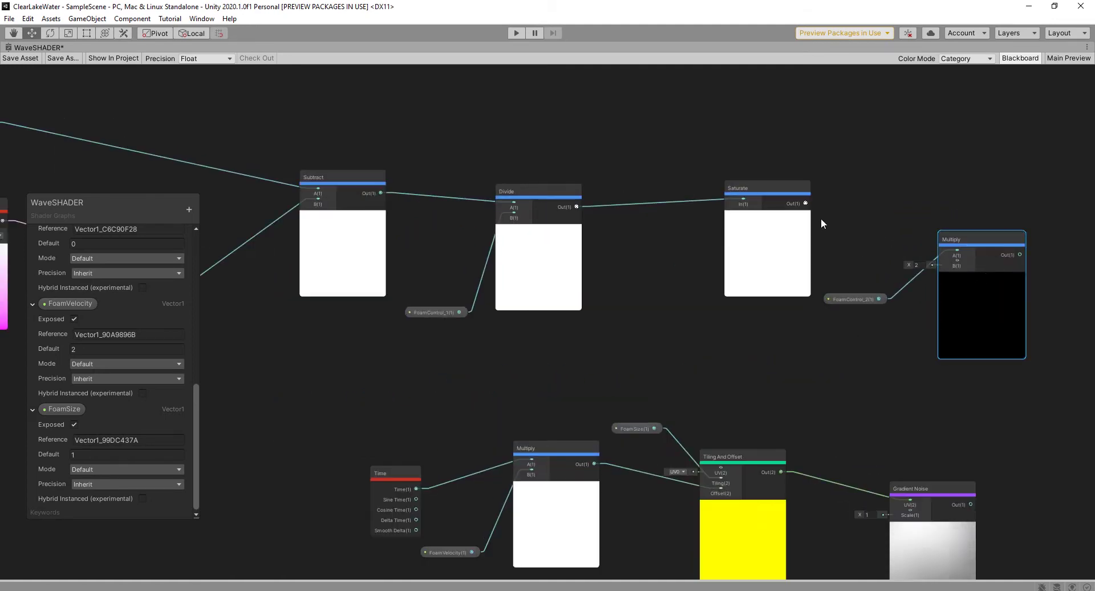
pyautogui.scroll(2, 804, 211)
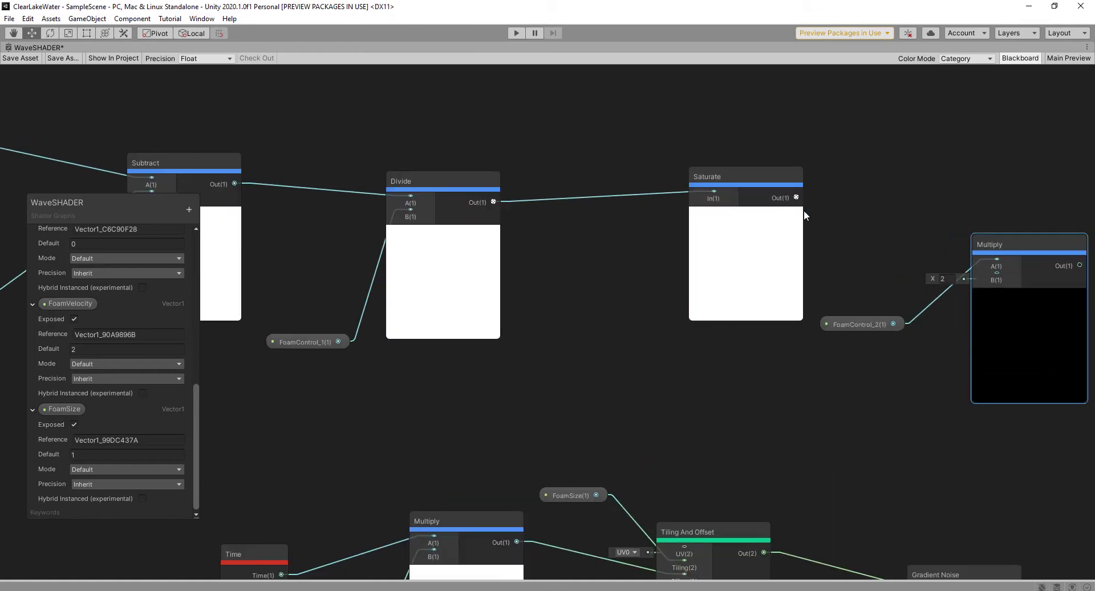
pyautogui.click(939, 301)
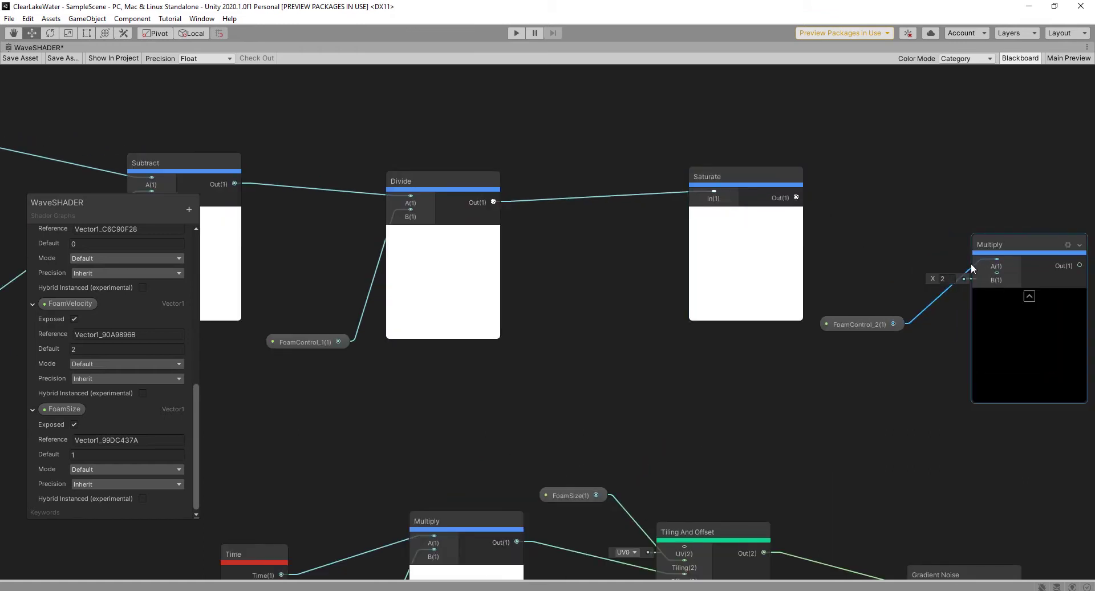
pyautogui.moveTo(996, 259)
pyautogui.mouseDown()
pyautogui.moveTo(994, 284)
pyautogui.moveTo(997, 272)
pyautogui.mouseUp()
pyautogui.moveTo(797, 198); pyautogui.dragTo(996, 259)
pyautogui.moveTo(890, 288); pyautogui.dragTo(754, 257, button='middle')
# Save the WaveSHADER graph.
pyautogui.scroll(-3, 758, 268)
pyautogui.hotkey('ctrl', 's')
pyautogui.moveTo(867, 316); pyautogui.dragTo(836, 316, button='middle')
# Add a Step node fed by the foam Multiply as Edge and Gradient Noise as In.
pyautogui.press('space')
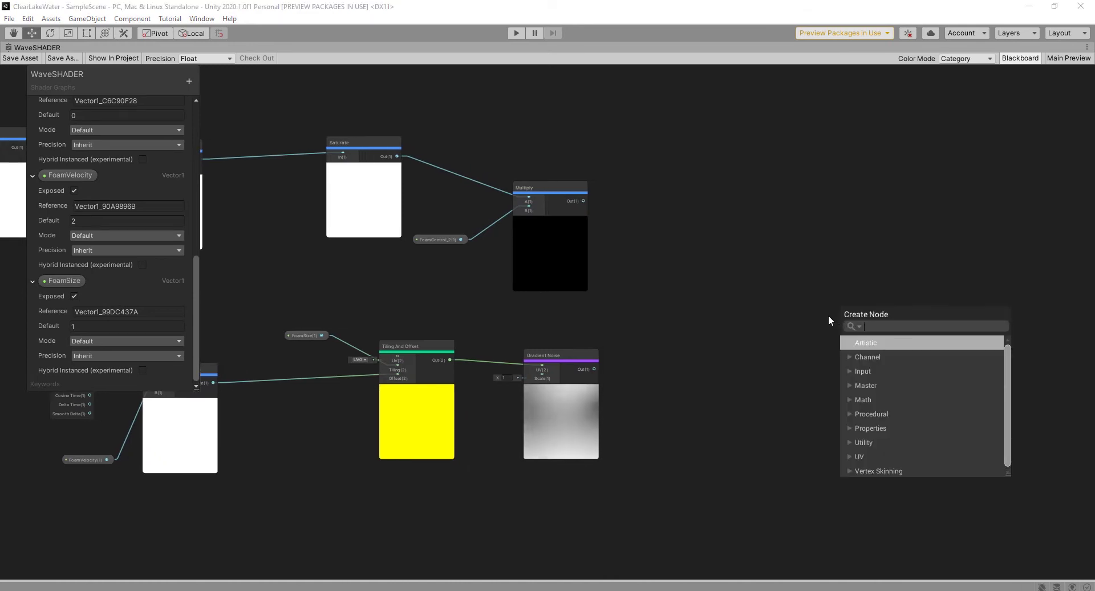
pyautogui.write('Step')
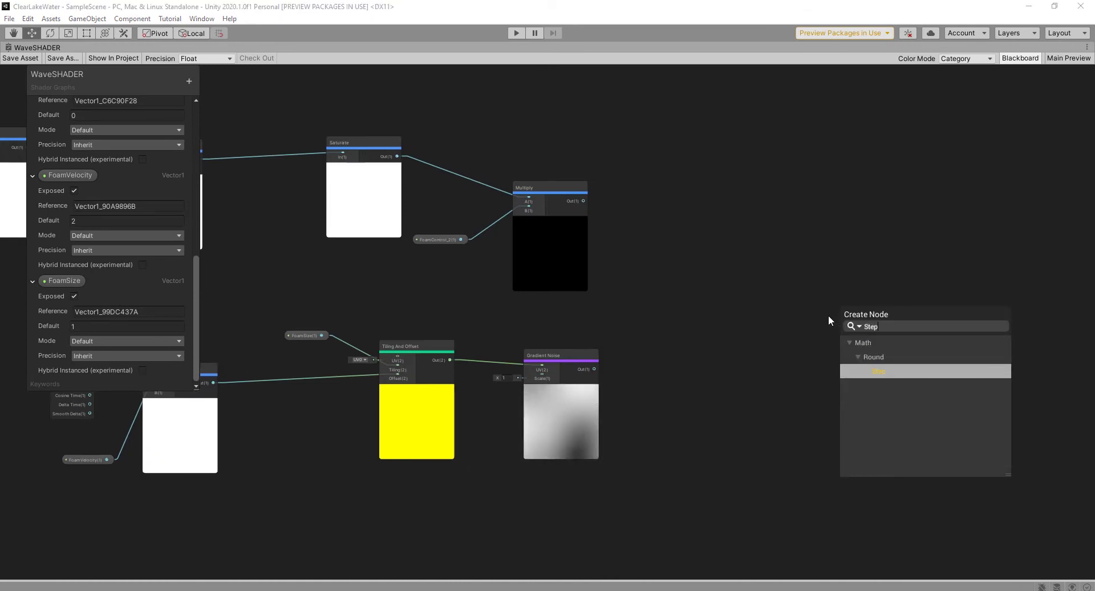
pyautogui.click(886, 370)
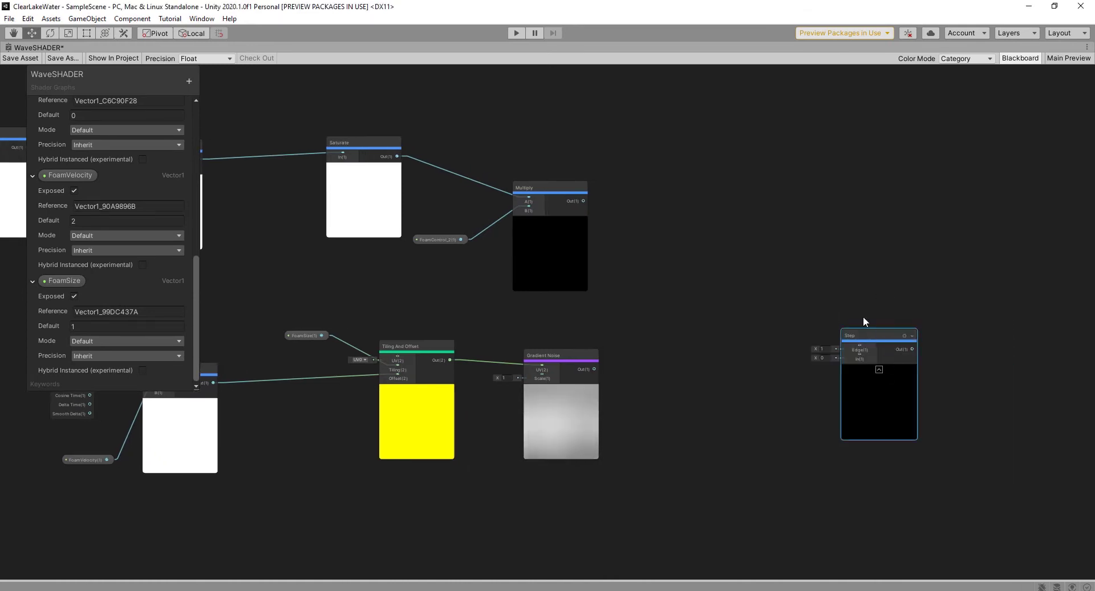
pyautogui.moveTo(850, 334); pyautogui.dragTo(725, 257)
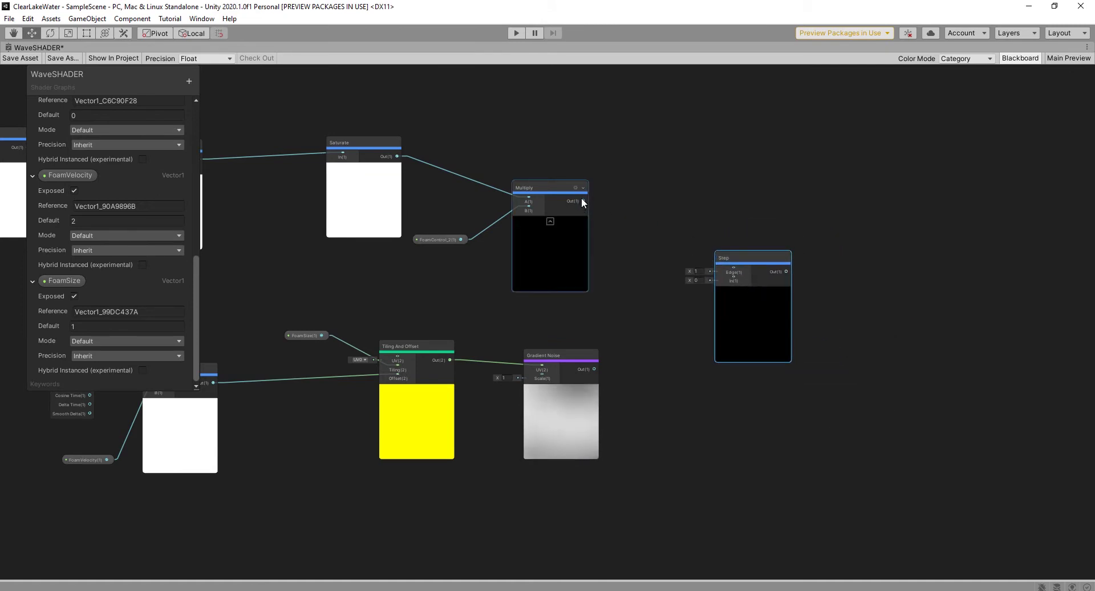
pyautogui.moveTo(583, 201); pyautogui.dragTo(733, 268)
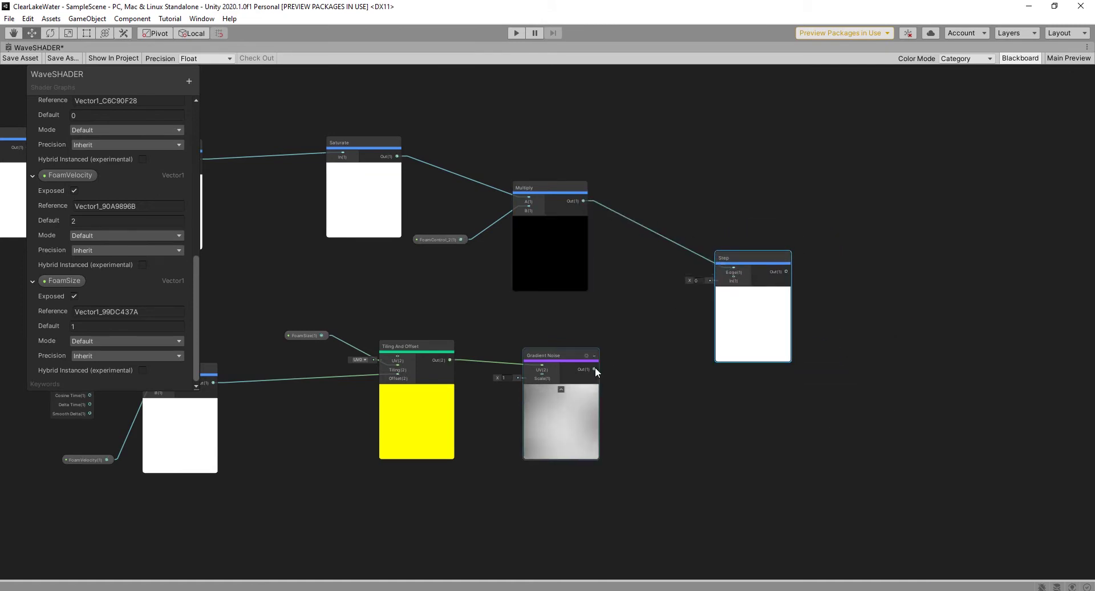
pyautogui.moveTo(594, 369); pyautogui.dragTo(734, 279)
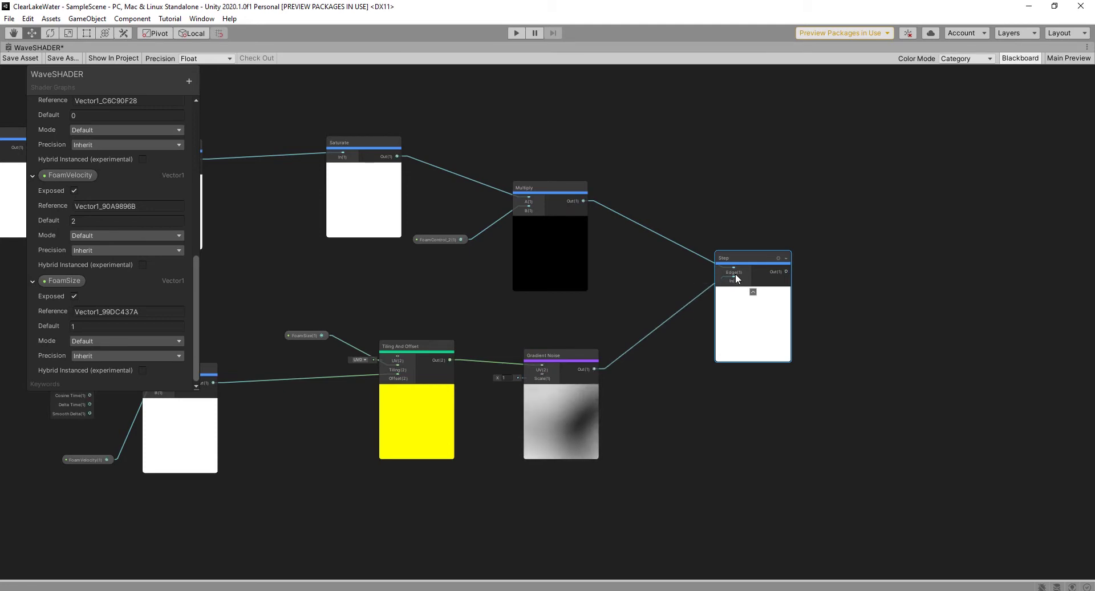
# Add a new Color property on the Blackboard and rename it ColorofFoam.
pyautogui.click(194, 81)
pyautogui.click(225, 135)
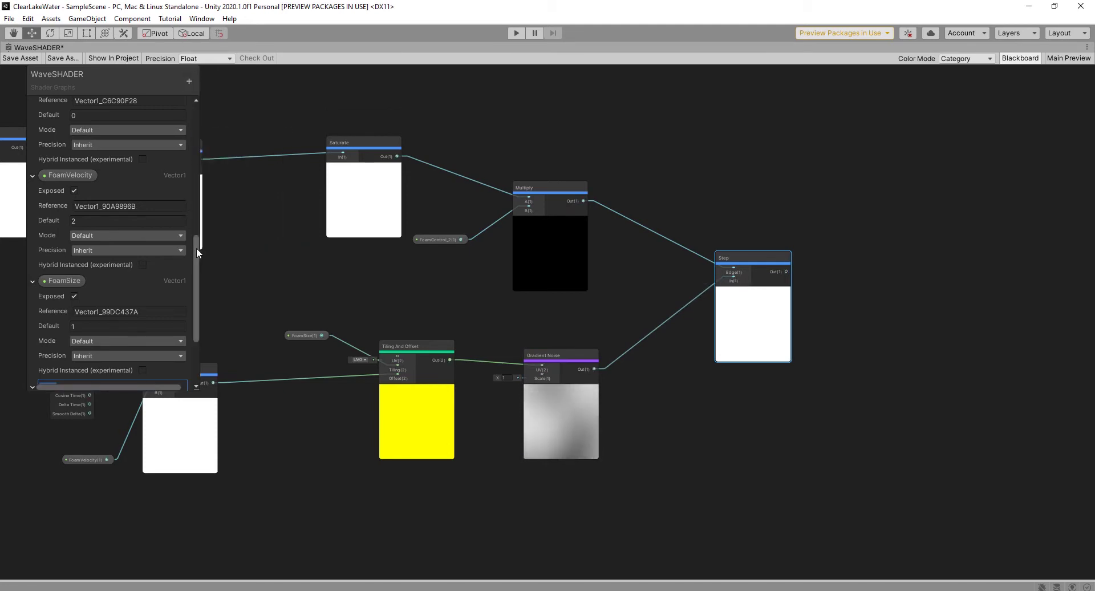
pyautogui.moveTo(197, 251); pyautogui.dragTo(186, 297)
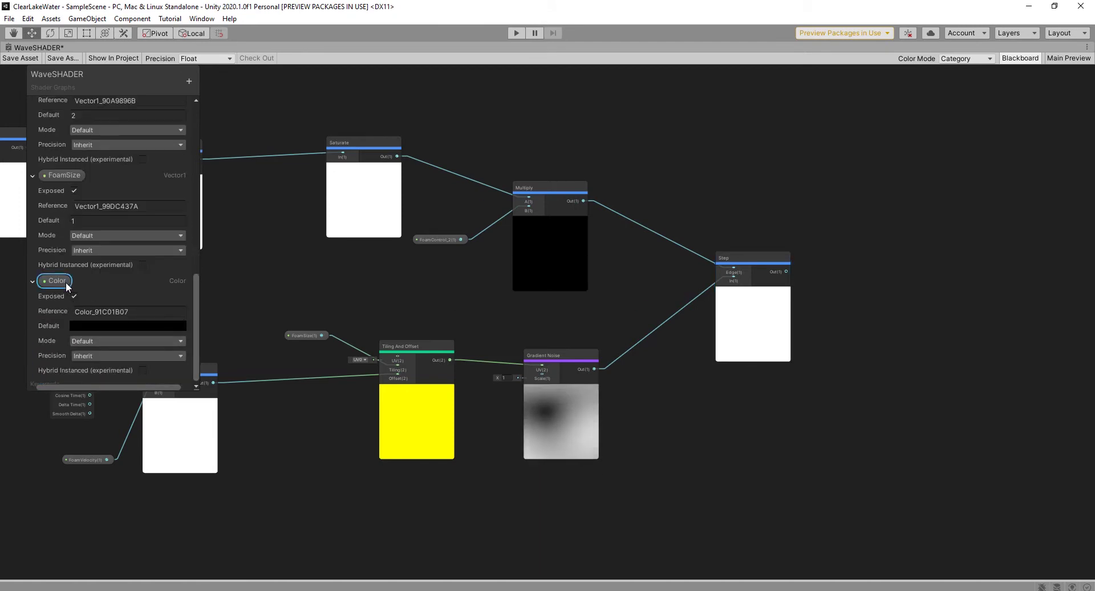
pyautogui.doubleClick(66, 284)
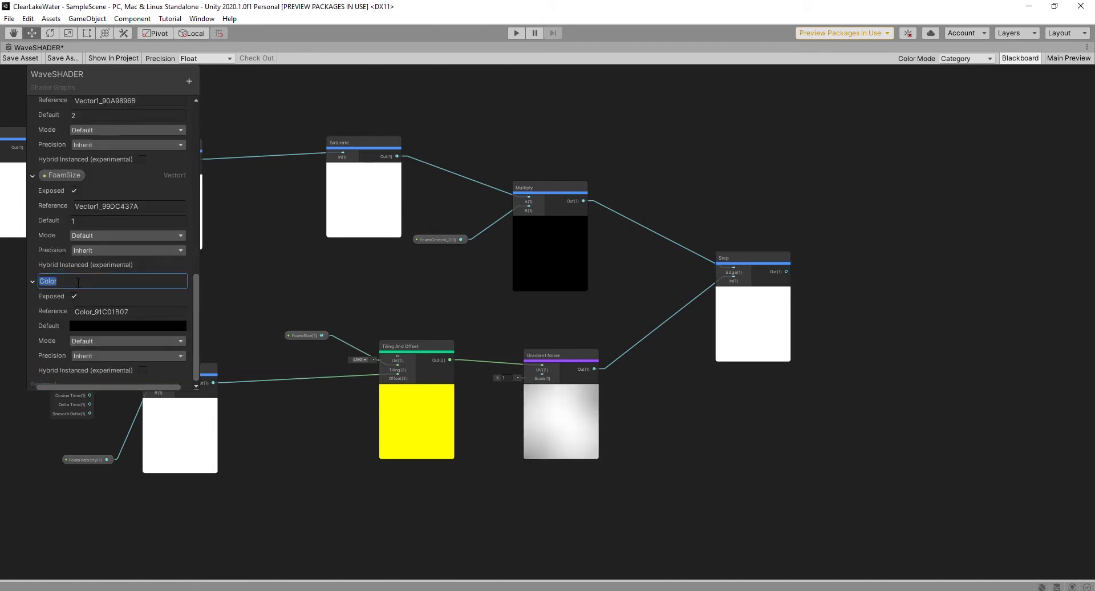
pyautogui.click(78, 283)
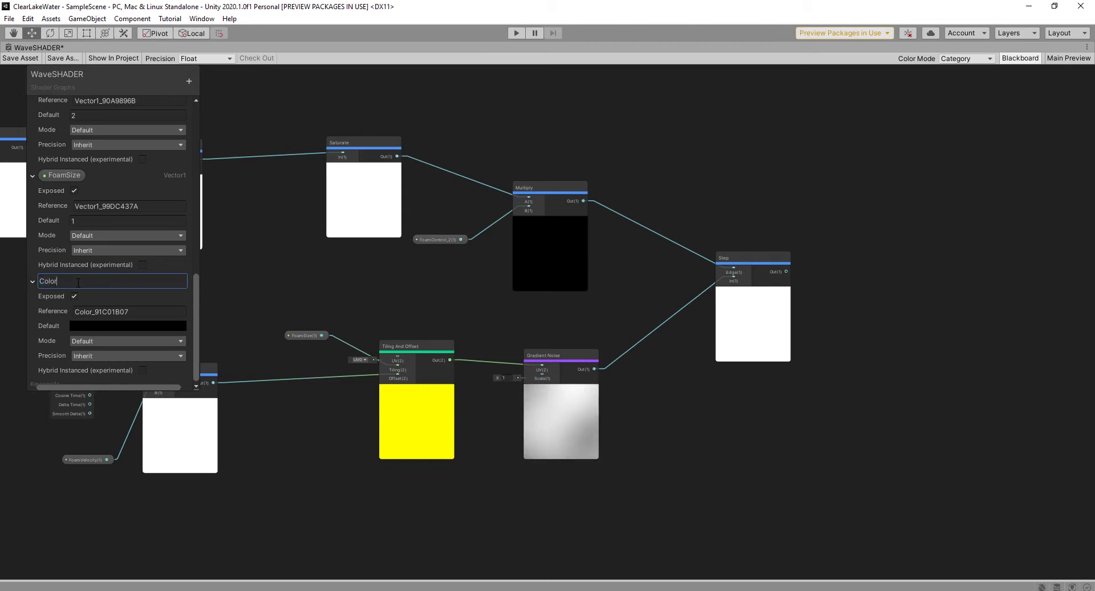
pyautogui.write('ofF')
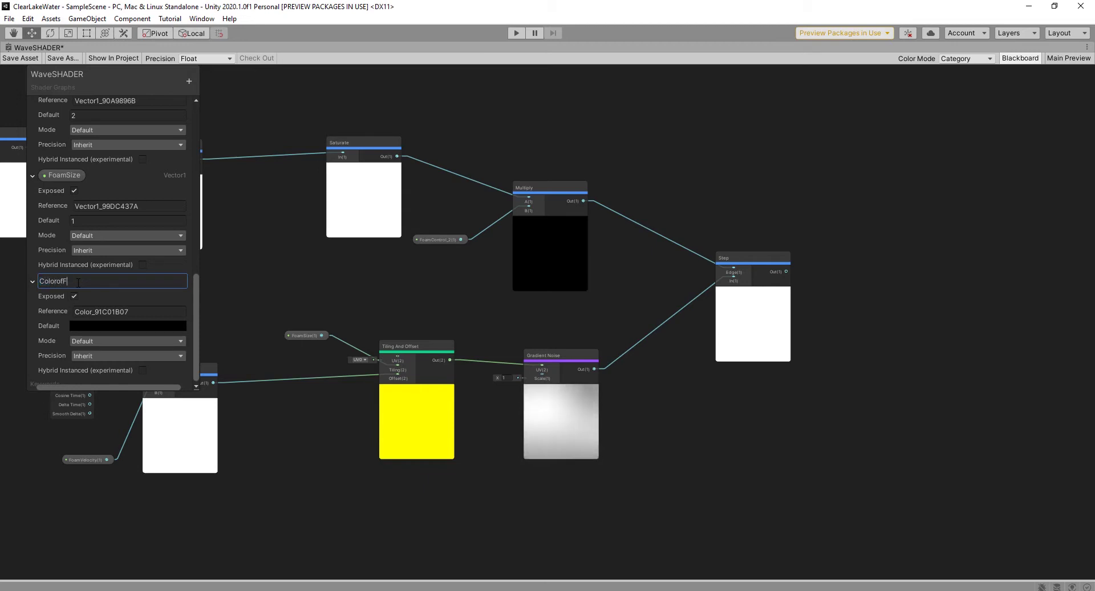
pyautogui.write('oam')
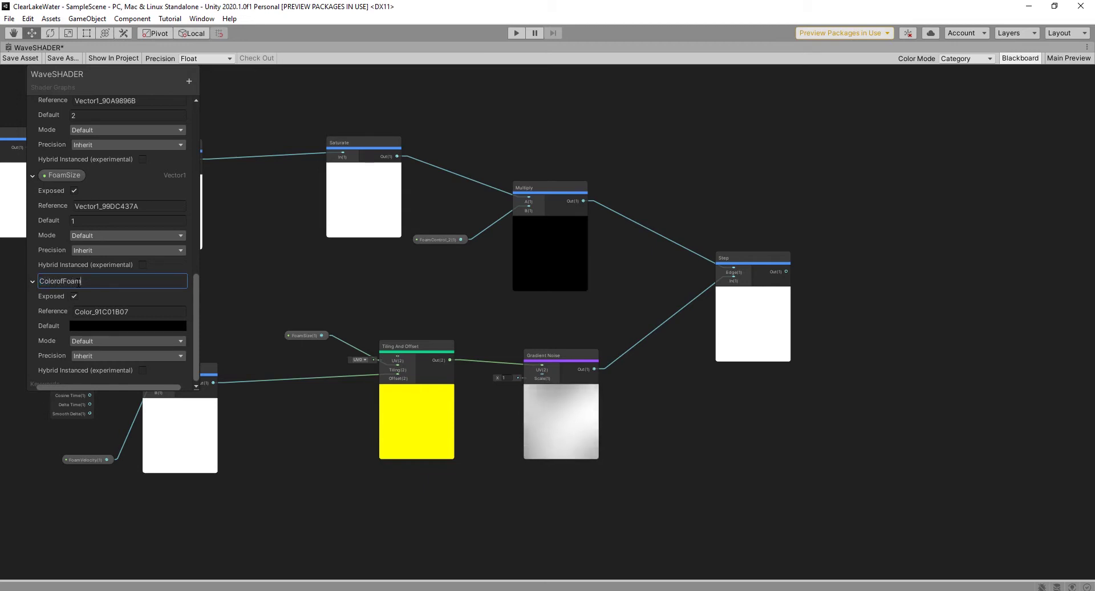
# Set ColorofFoam's default colour to white (FFFFFF).
pyautogui.click(134, 325)
pyautogui.moveTo(184, 370); pyautogui.dragTo(170, 357)
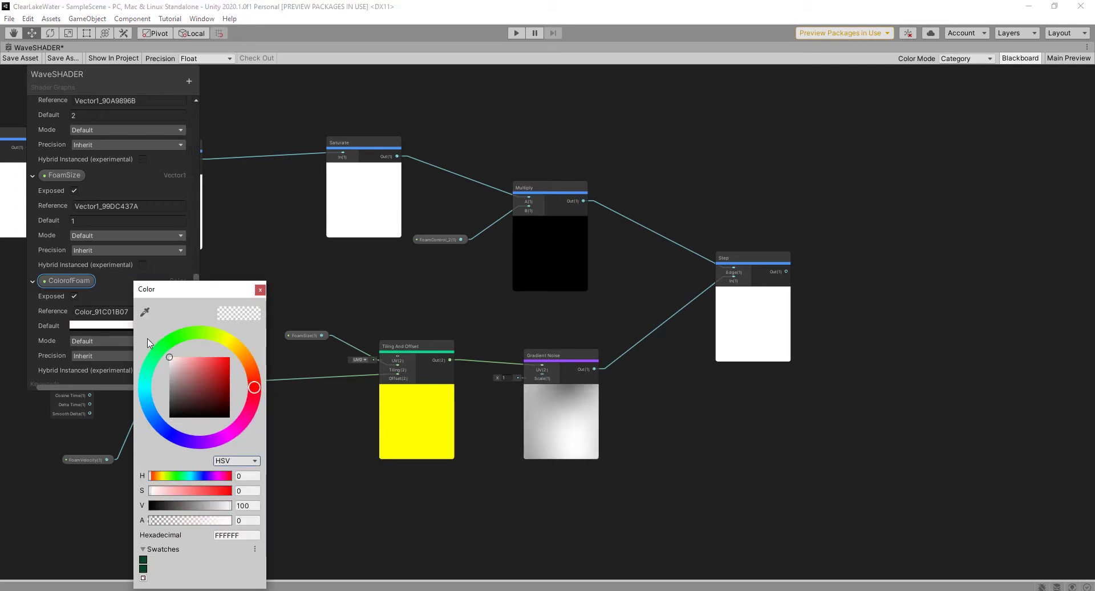
pyautogui.click(260, 290)
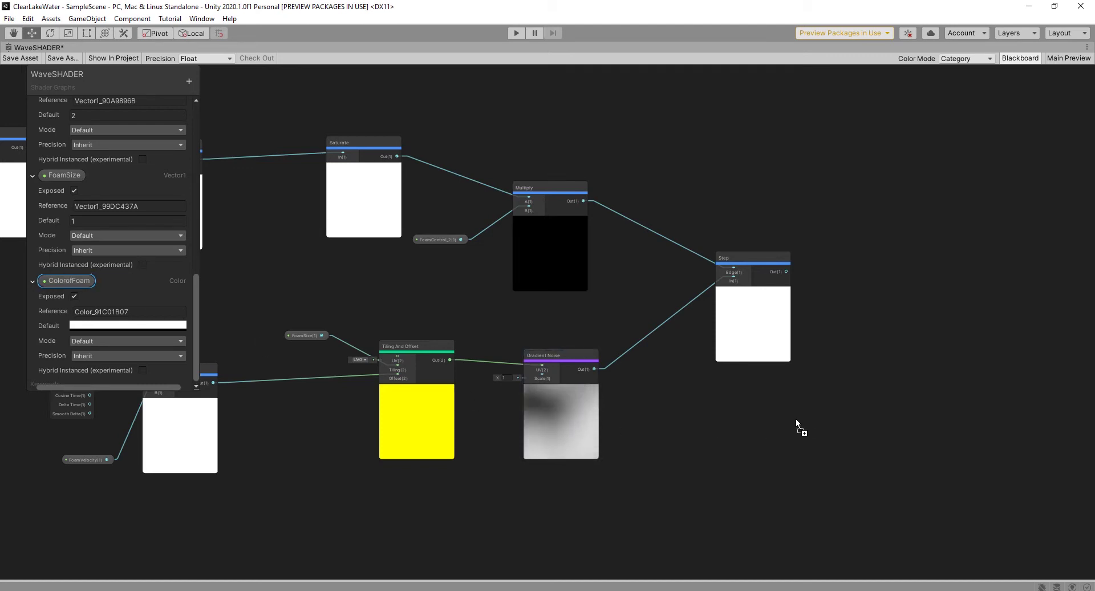
# Add a Split node, wire ColorofFoam into its In, and frame it with Step.
pyautogui.scroll(6, 875, 439)
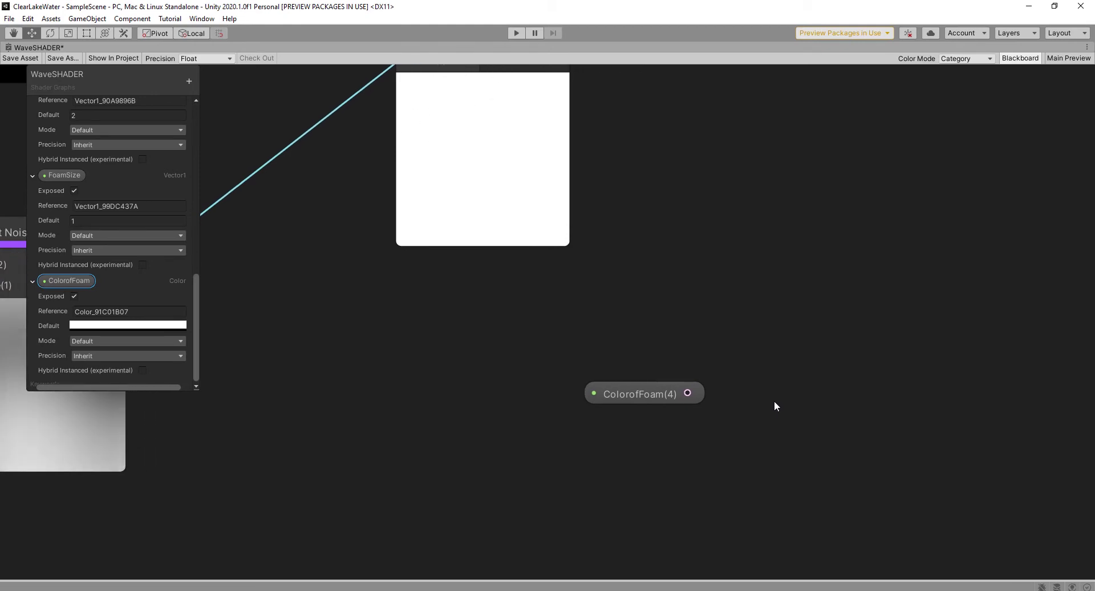
pyautogui.press('space')
pyautogui.write('spl')
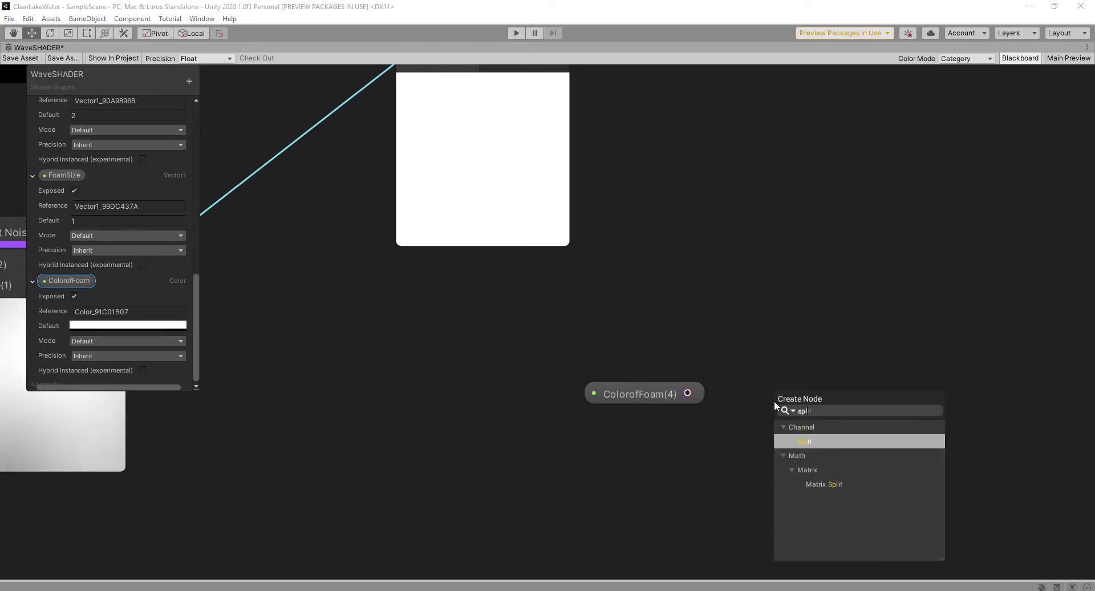
pyautogui.click(816, 444)
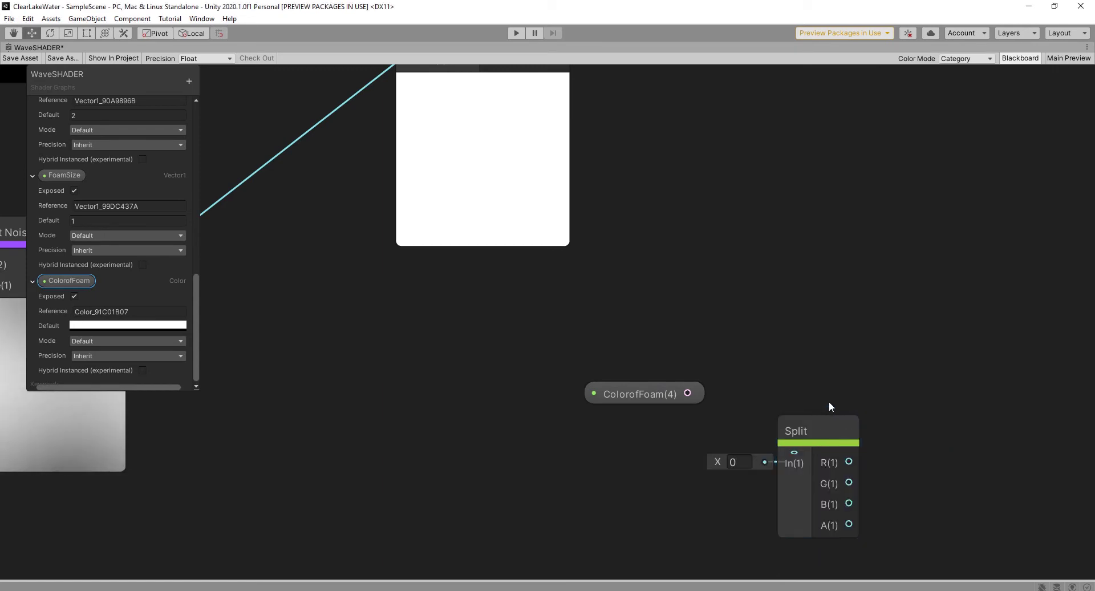
pyautogui.moveTo(687, 393); pyautogui.dragTo(789, 423)
pyautogui.moveTo(807, 258); pyautogui.dragTo(762, 356, button='middle')
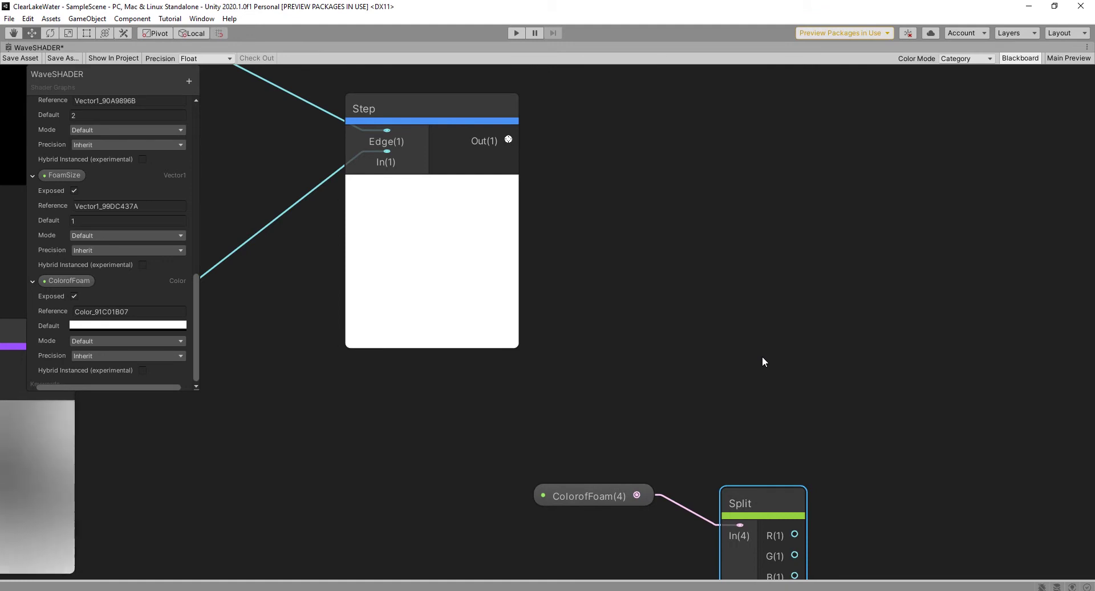
pyautogui.moveTo(763, 361); pyautogui.dragTo(684, 261, button='middle')
pyautogui.scroll(-5, 713, 272)
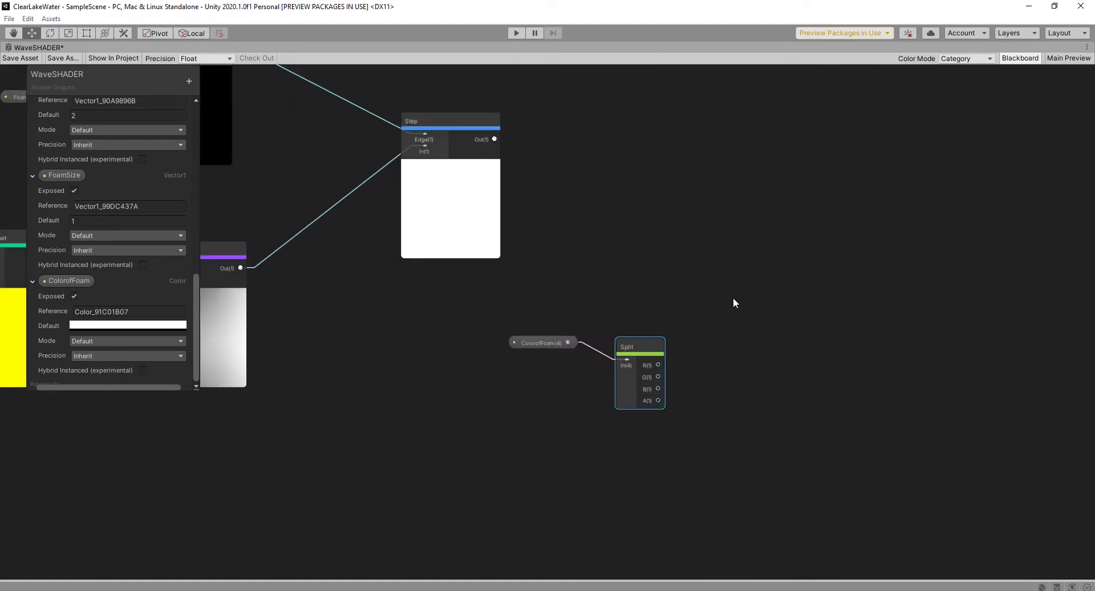
# Add a Multiply node and place it beside the Split node.
pyautogui.press('space')
pyautogui.write('mul')
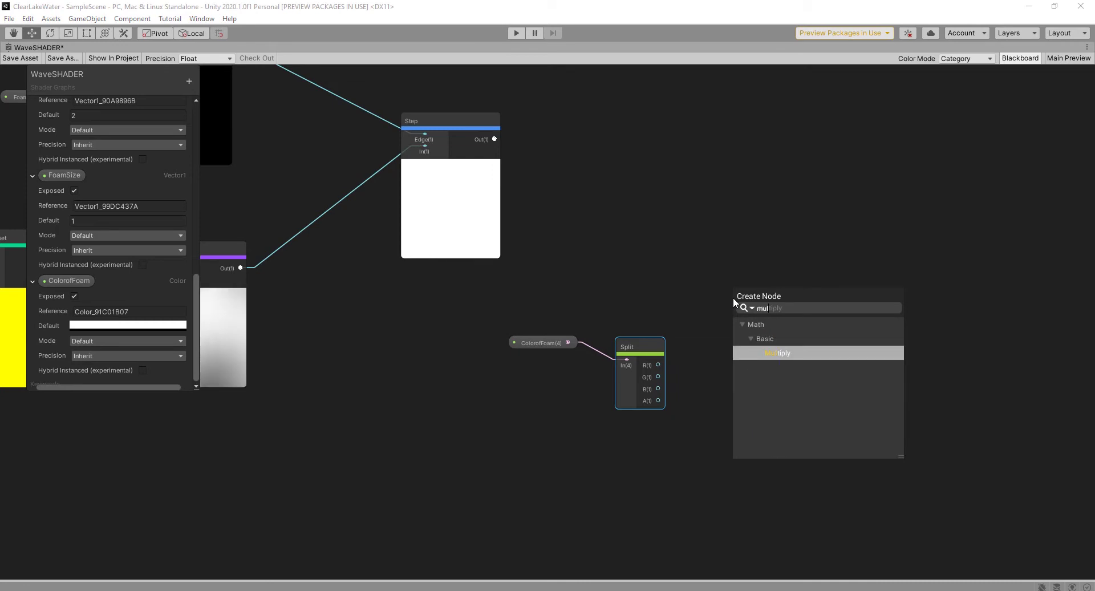
pyautogui.click(796, 353)
pyautogui.moveTo(782, 317); pyautogui.dragTo(788, 240)
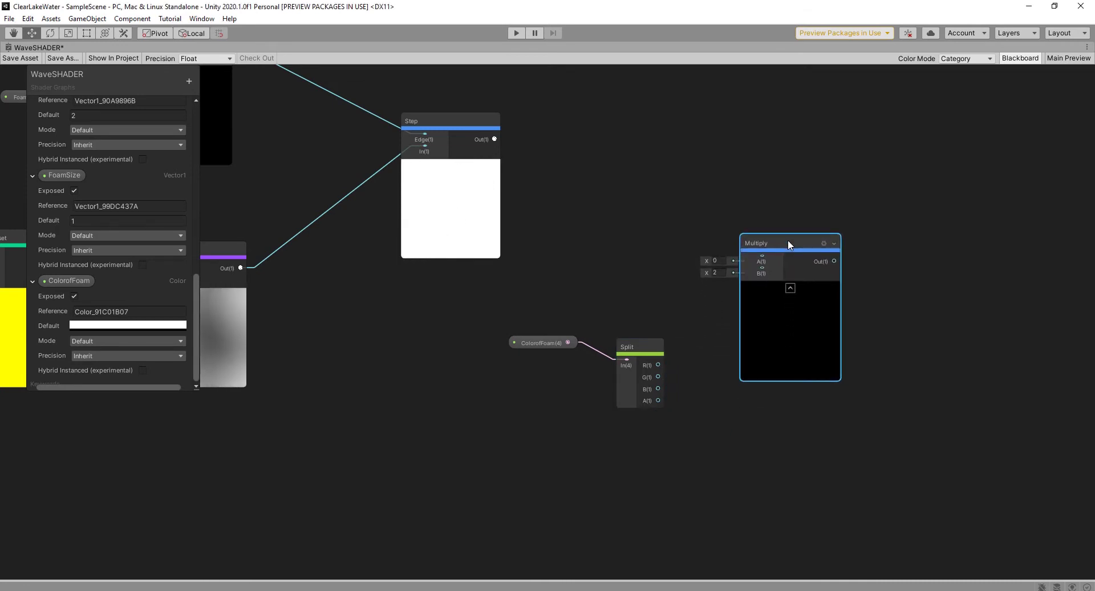
# Wire Split's alpha into Multiply B and Step's output into Multiply A, fixing a misplaced link.
pyautogui.moveTo(658, 400); pyautogui.dragTo(762, 262)
pyautogui.moveTo(494, 139); pyautogui.dragTo(725, 274)
pyautogui.click(686, 327)
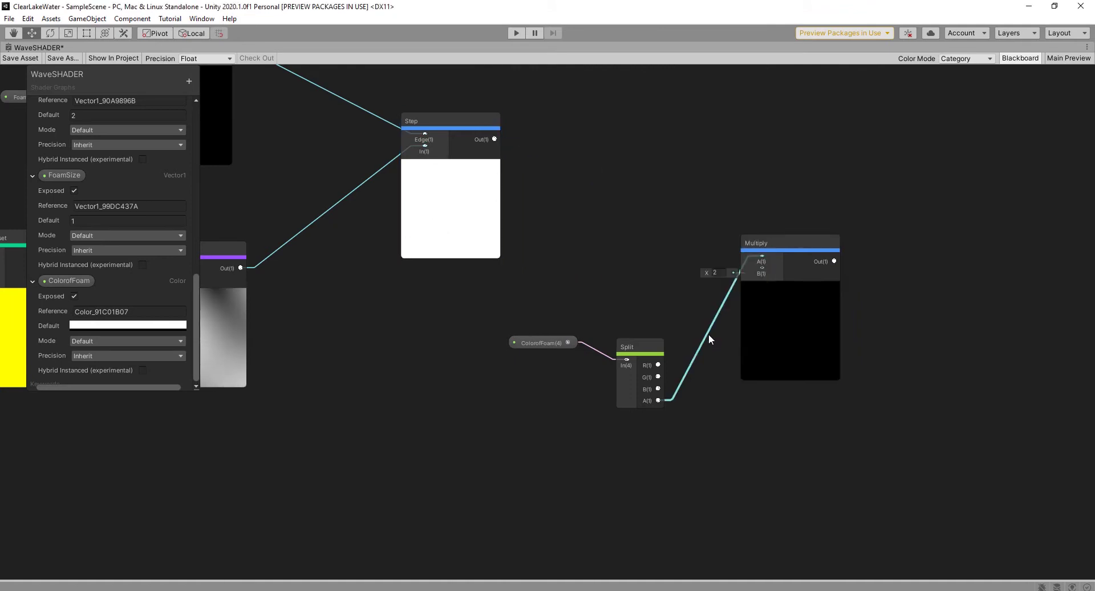
pyautogui.press('Delete')
pyautogui.click(634, 348)
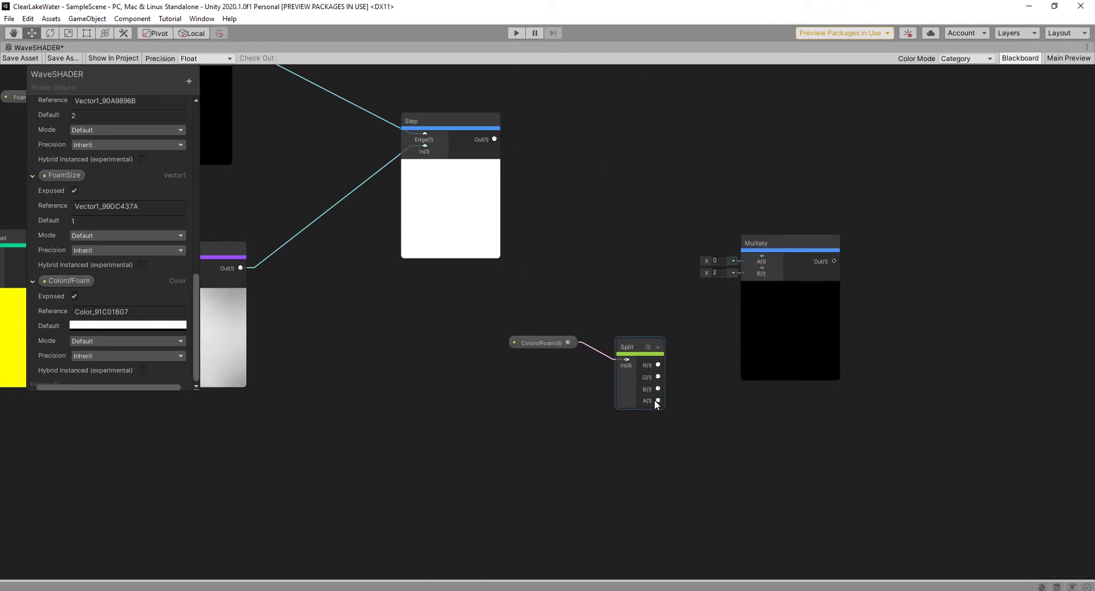
pyautogui.moveTo(657, 401); pyautogui.dragTo(762, 268)
pyautogui.moveTo(494, 139); pyautogui.dragTo(761, 255)
pyautogui.click(713, 234)
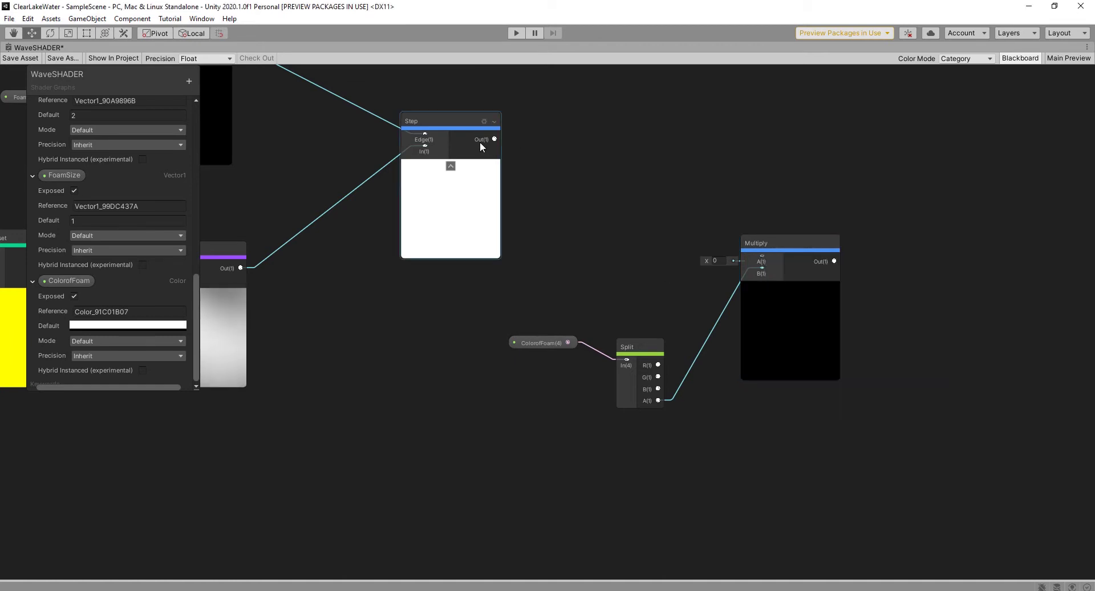
pyautogui.moveTo(494, 139); pyautogui.dragTo(762, 256)
# Zoom out and reposition the Multiply node to make room for a new node.
pyautogui.click(711, 242)
pyautogui.moveTo(659, 183); pyautogui.dragTo(606, 268, button='middle')
pyautogui.scroll(-3, 615, 262)
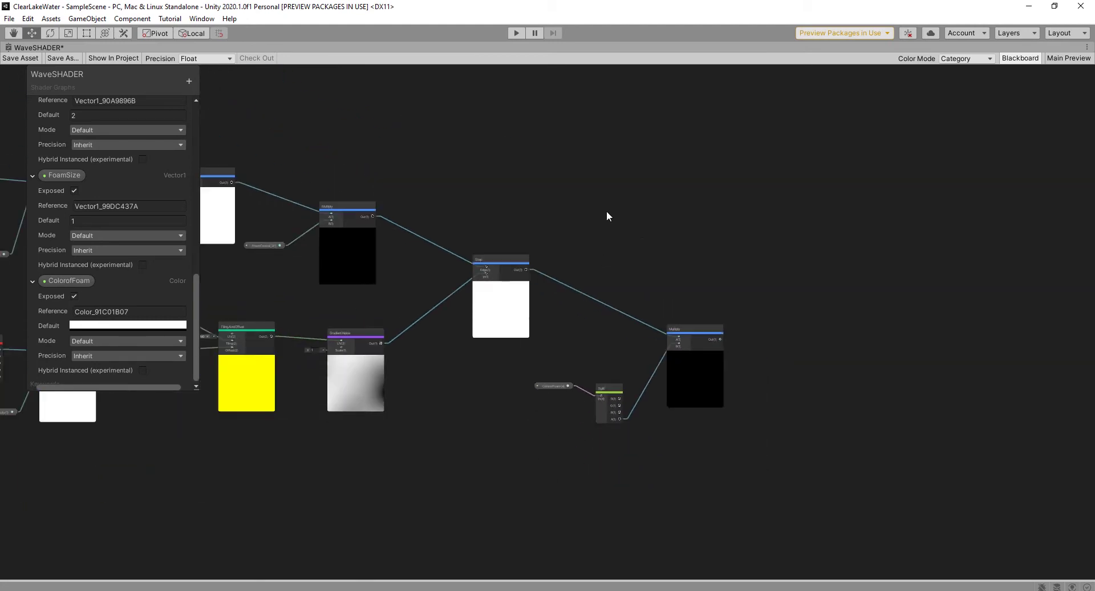
pyautogui.moveTo(606, 220); pyautogui.dragTo(684, 420, button='middle')
pyautogui.scroll(-3, 653, 317)
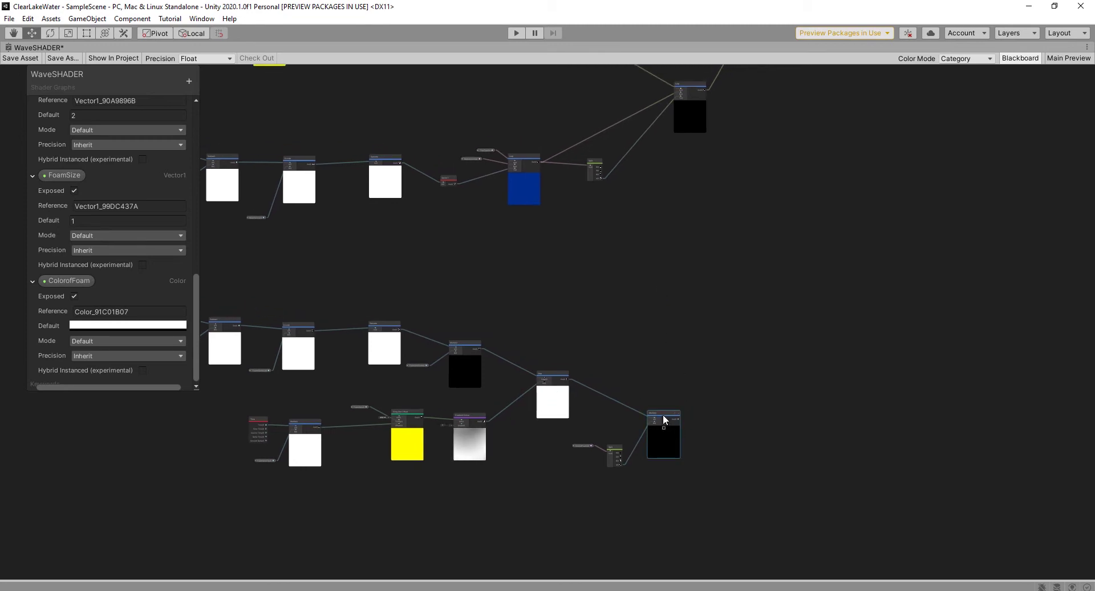
pyautogui.moveTo(662, 414); pyautogui.dragTo(683, 375)
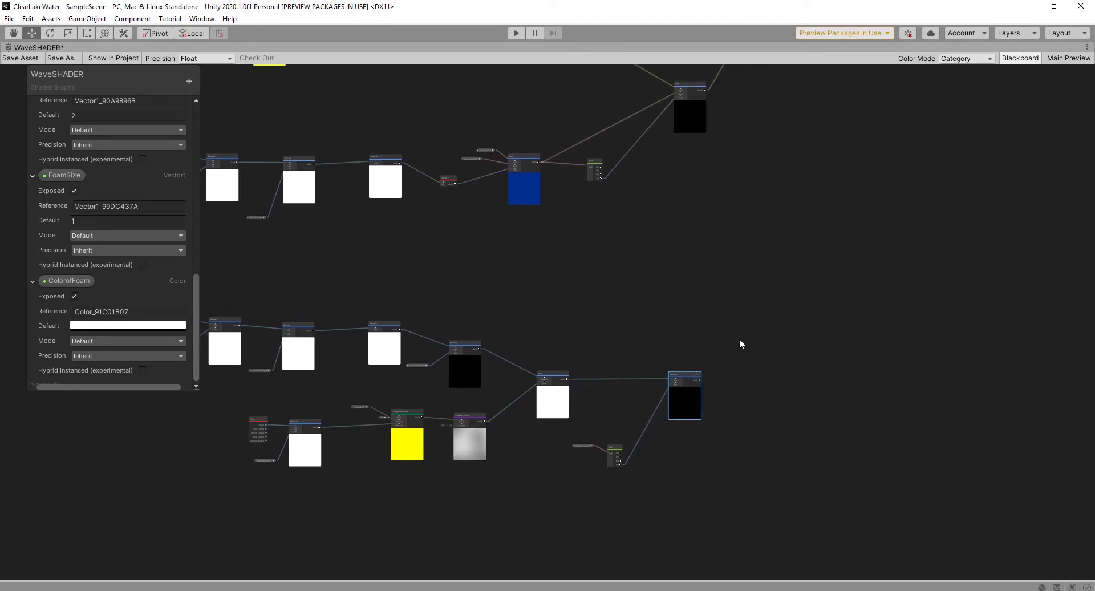
pyautogui.moveTo(736, 330); pyautogui.dragTo(737, 328, button='middle')
pyautogui.scroll(3, 666, 268)
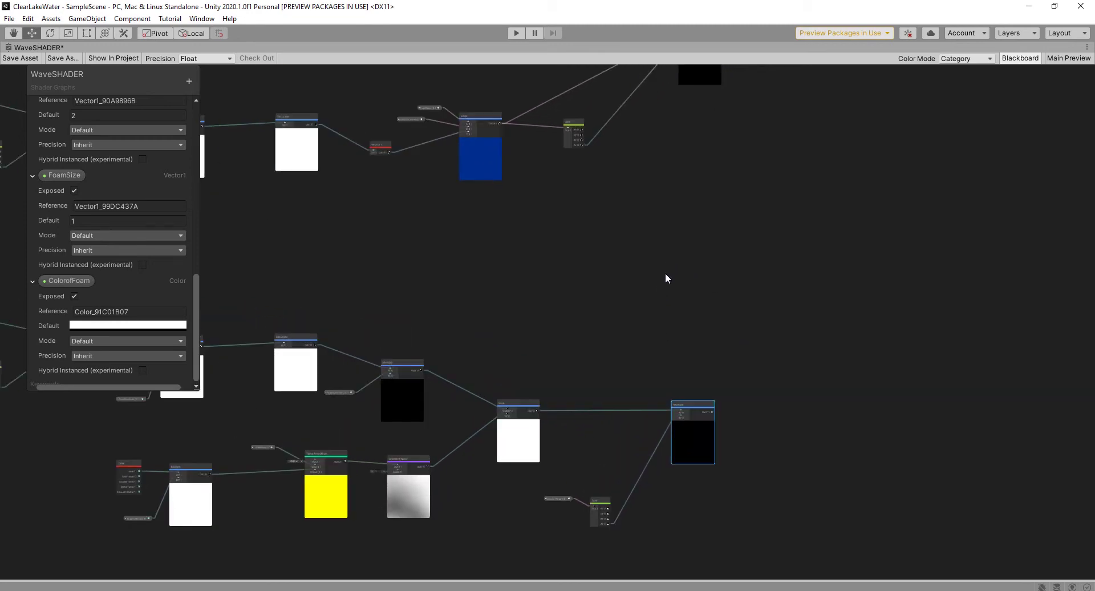
# Add a Lerp node beside the Multiply node and arrange the Split and ColorofFoam nodes.
pyautogui.press('space')
pyautogui.write('lerp')
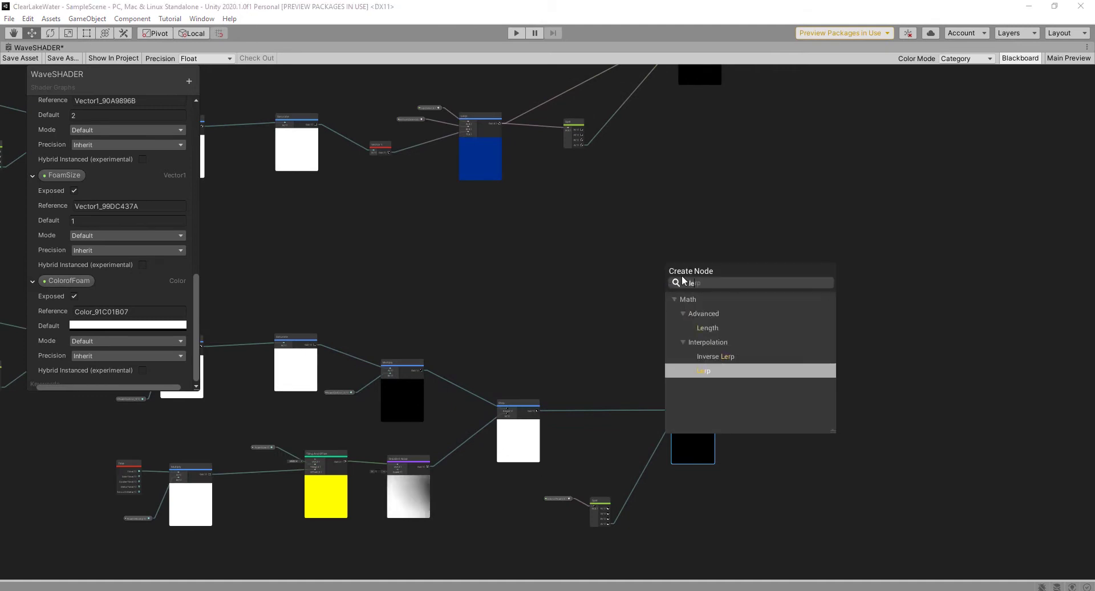
pyautogui.click(720, 343)
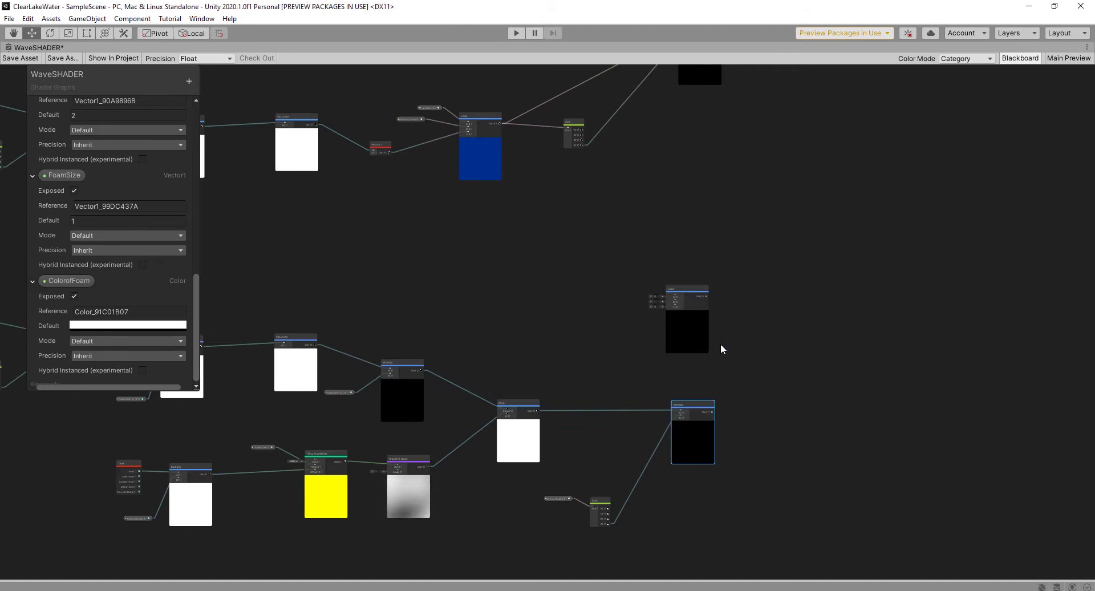
pyautogui.moveTo(686, 296); pyautogui.dragTo(688, 288)
pyautogui.moveTo(686, 403); pyautogui.dragTo(622, 393)
pyautogui.moveTo(646, 543); pyautogui.dragTo(545, 512)
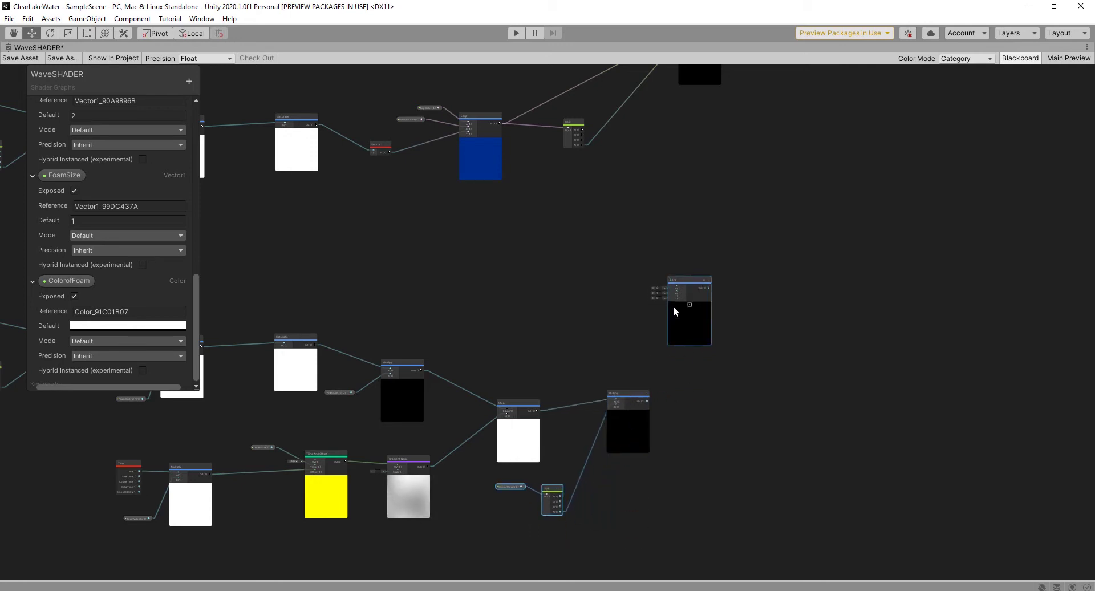
pyautogui.moveTo(686, 279); pyautogui.dragTo(702, 306)
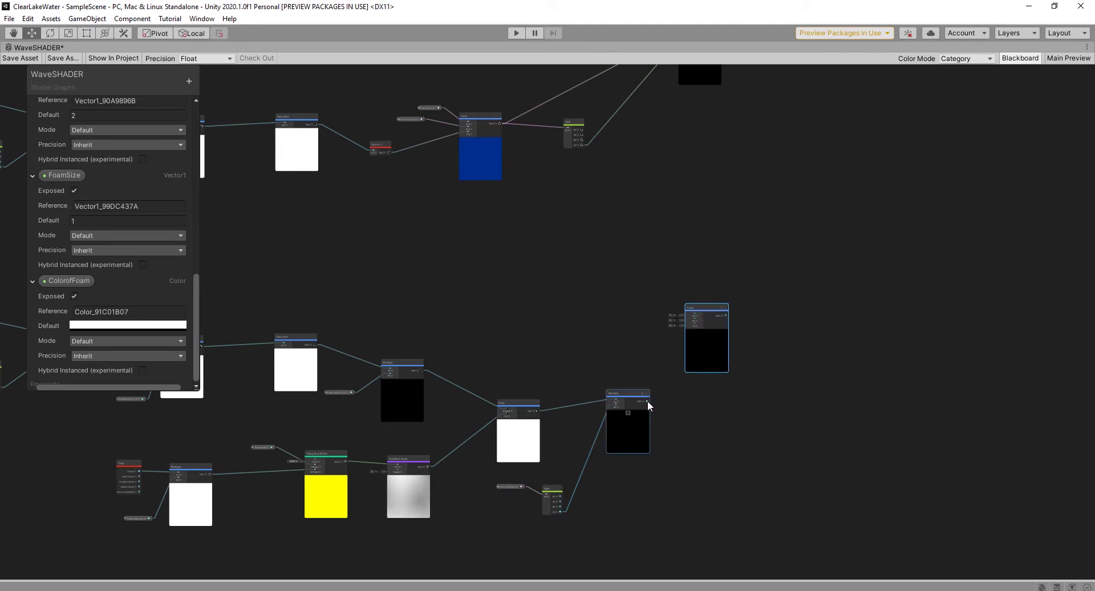
pyautogui.moveTo(647, 401); pyautogui.dragTo(662, 402)
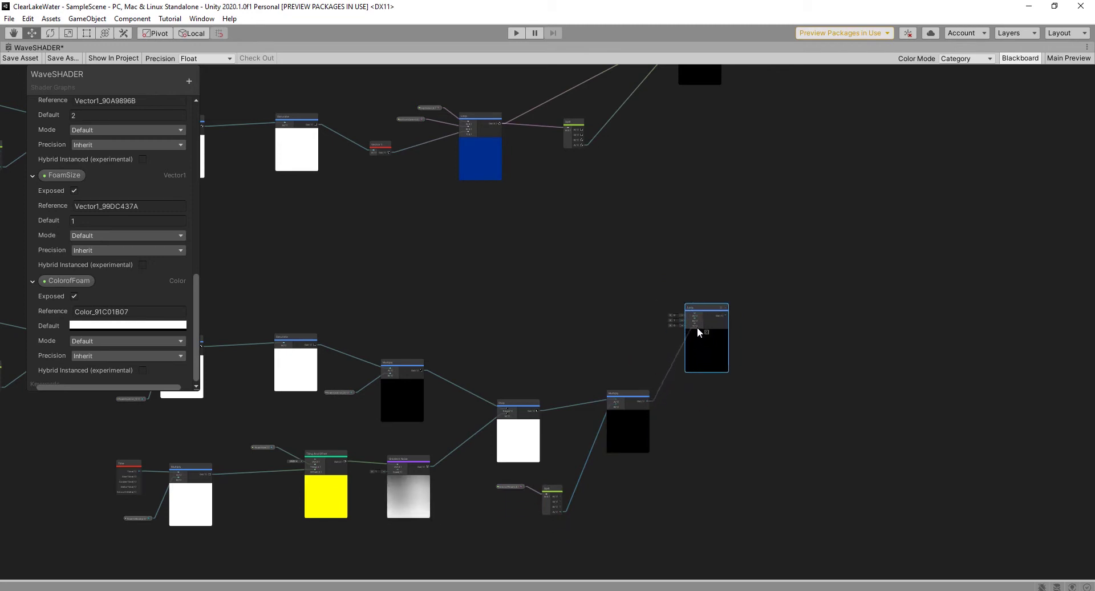
# Drive the foam Lerp's T with the Multiply result and plug ColorofFoam into its B.
pyautogui.moveTo(696, 323); pyautogui.dragTo(697, 324)
pyautogui.scroll(3, 702, 340)
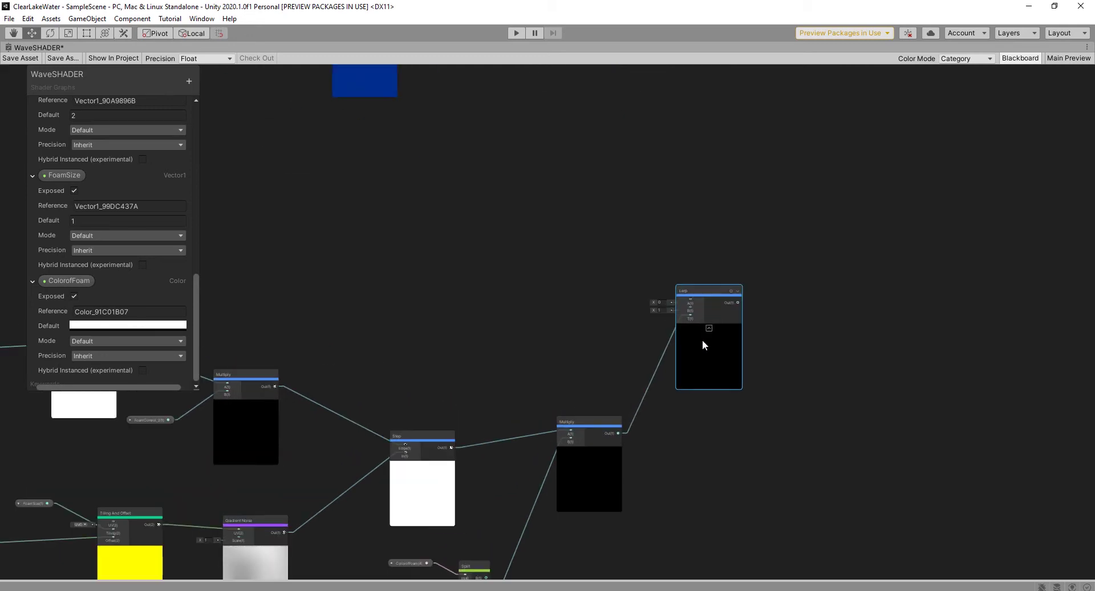
pyautogui.click(572, 306)
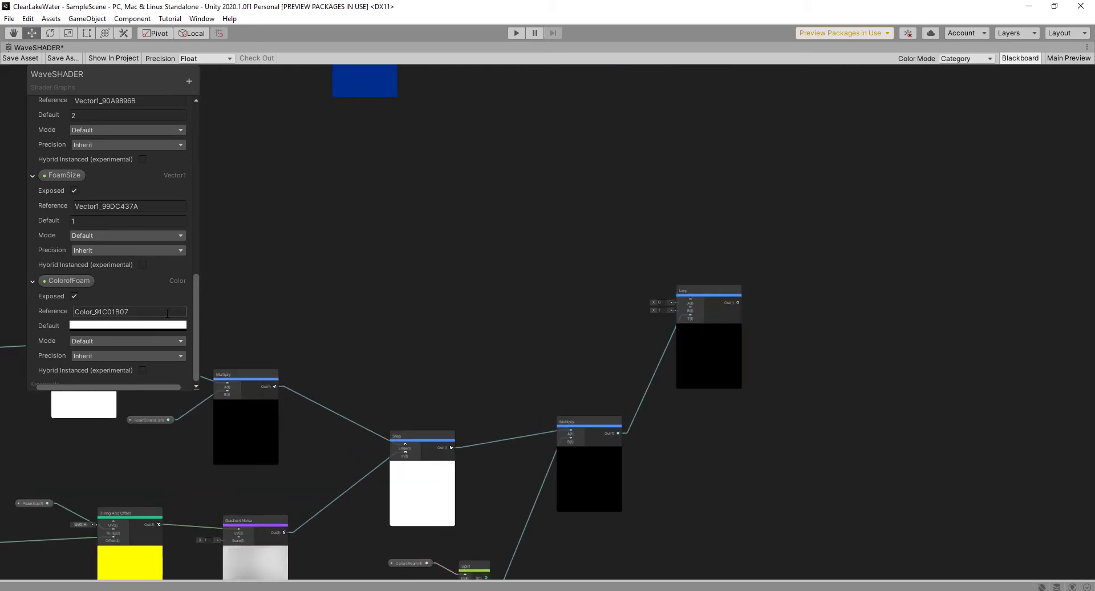
pyautogui.moveTo(69, 281); pyautogui.dragTo(721, 306)
# Connect the blue water-colour Lerp's output to the foam Lerp's A input.
pyautogui.scroll(2, 599, 314)
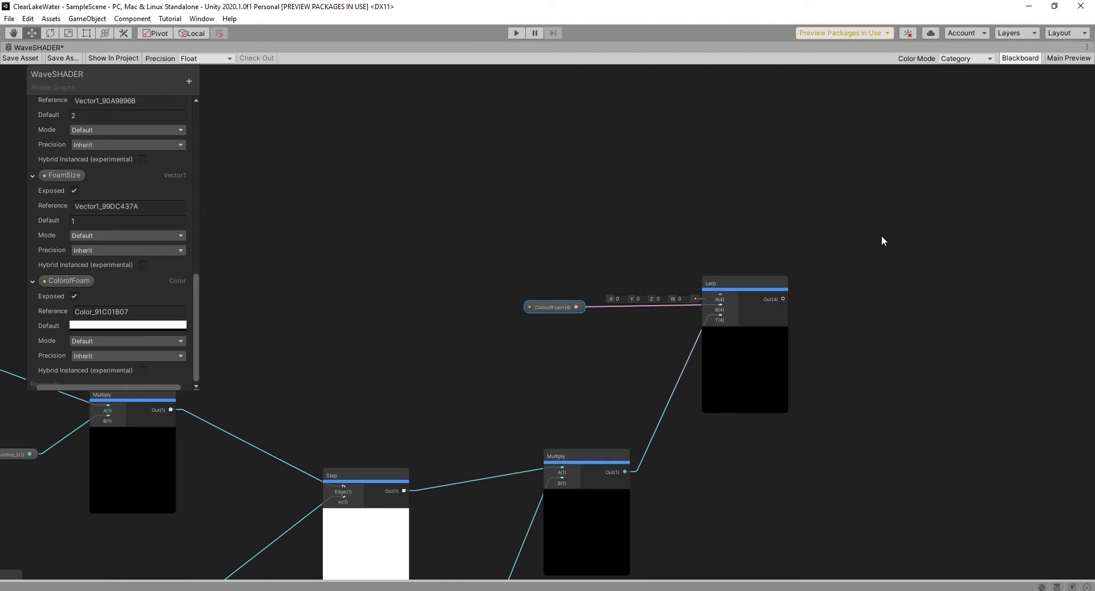
pyautogui.moveTo(881, 240); pyautogui.dragTo(907, 329, button='middle')
pyautogui.scroll(-3, 814, 296)
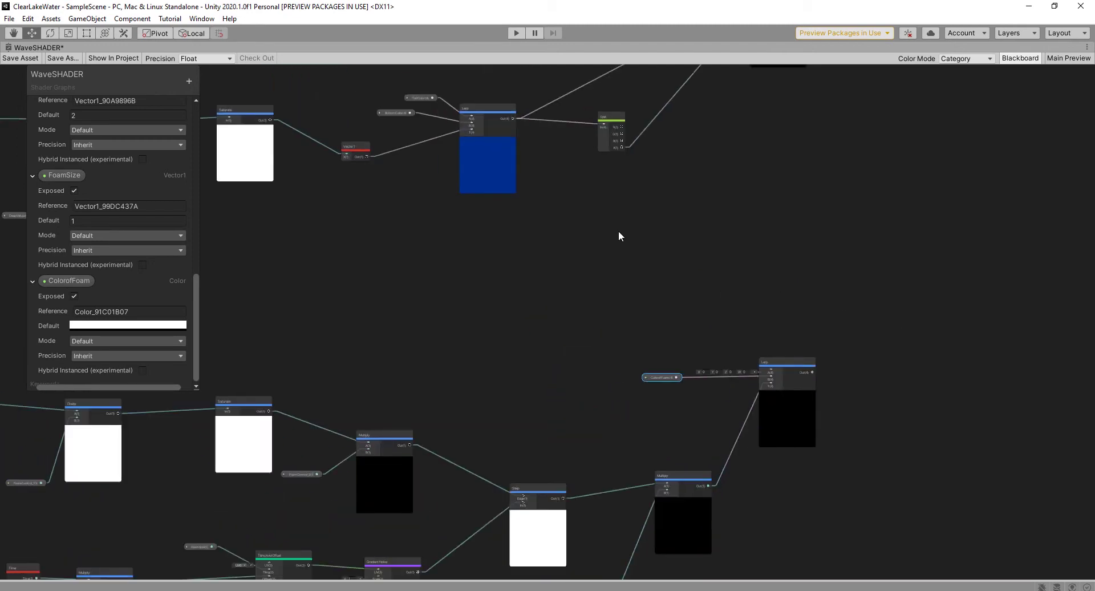
pyautogui.moveTo(620, 234); pyautogui.dragTo(650, 326, button='middle')
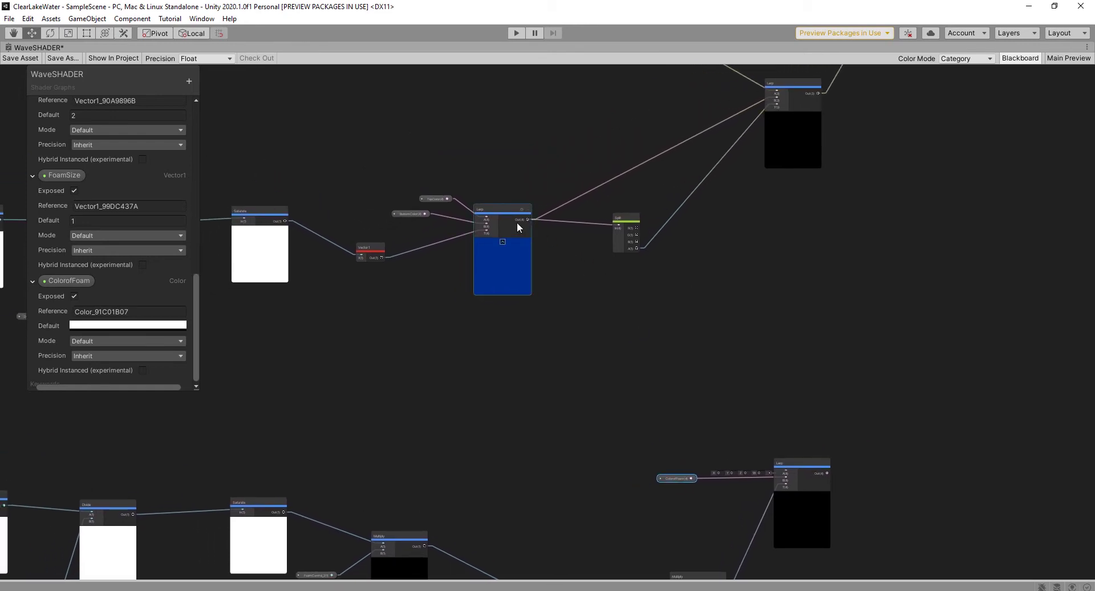
pyautogui.scroll(1, 516, 221)
pyautogui.moveTo(517, 221); pyautogui.dragTo(443, 162, button='middle')
pyautogui.moveTo(444, 163); pyautogui.dragTo(734, 446)
# Rearrange the Split and Lerp nodes so both Lerps sit neatly in view.
pyautogui.scroll(-6, 754, 361)
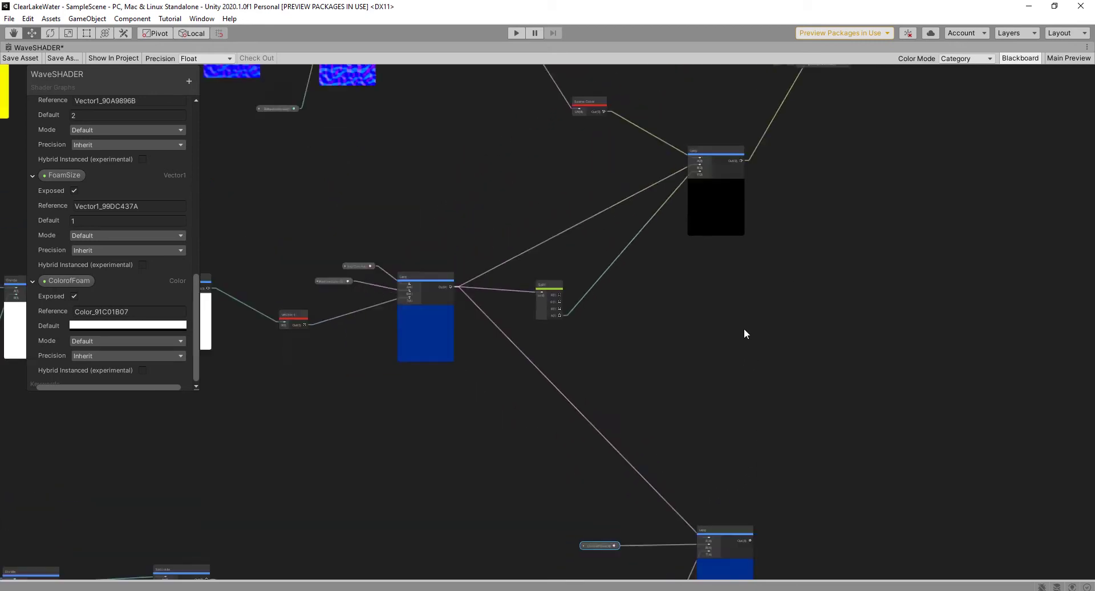
pyautogui.moveTo(748, 316); pyautogui.dragTo(697, 350, button='middle')
pyautogui.scroll(4, 768, 259)
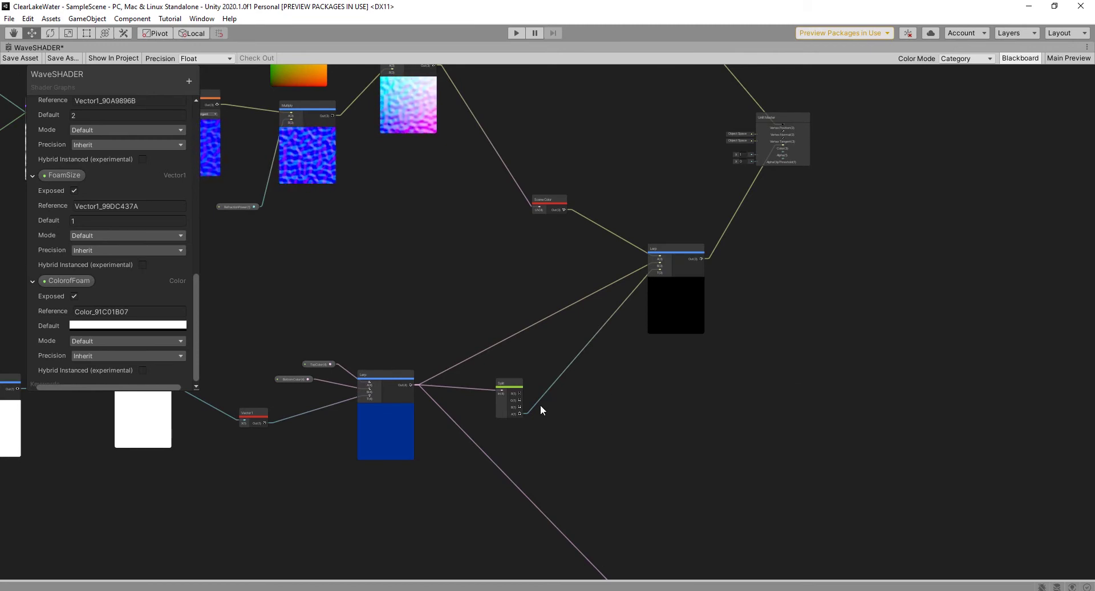
pyautogui.scroll(2, 542, 406)
pyautogui.moveTo(493, 372); pyautogui.dragTo(511, 364)
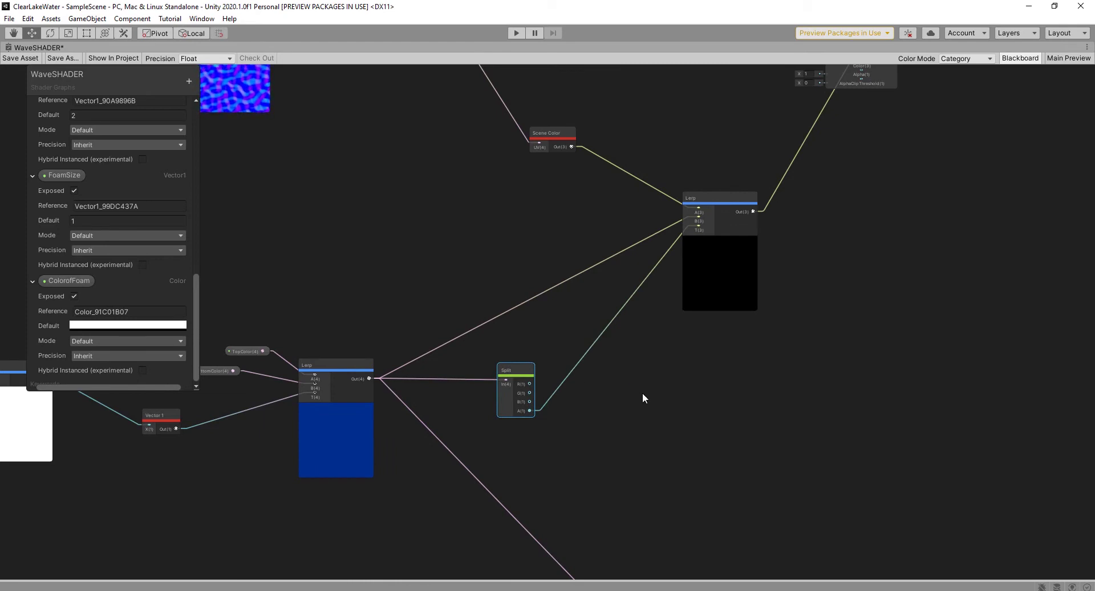
pyautogui.moveTo(637, 399); pyautogui.dragTo(620, 427, button='middle')
pyautogui.moveTo(677, 244); pyautogui.dragTo(679, 259)
pyautogui.moveTo(868, 292); pyautogui.dragTo(820, 382, button='middle')
pyautogui.moveTo(850, 324); pyautogui.dragTo(802, 349, button='middle')
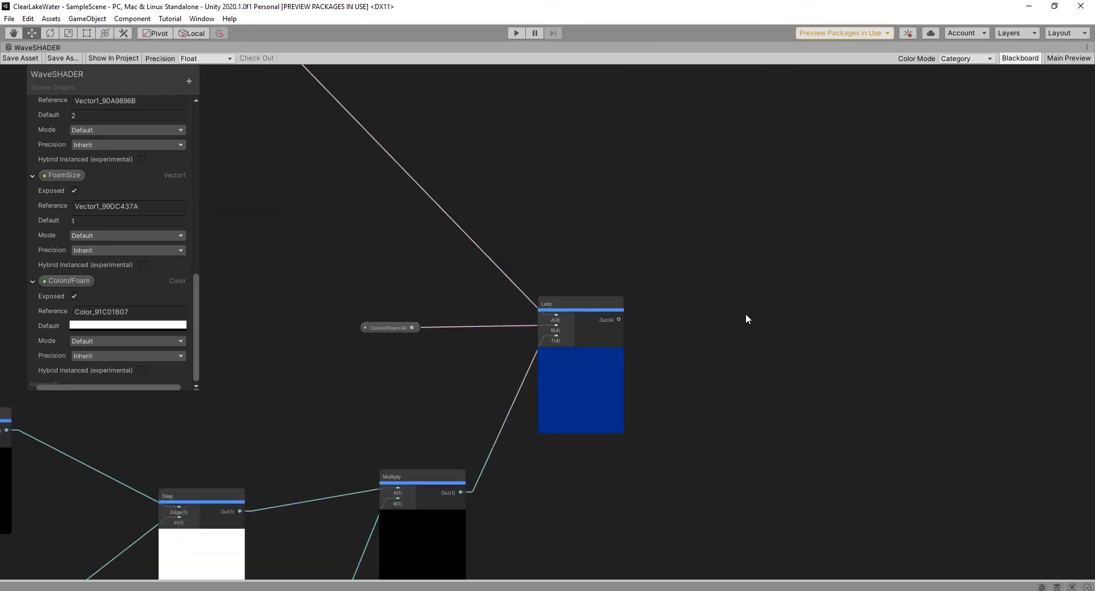
# Add a Split node fed by the foam Lerp's output.
pyautogui.press('space')
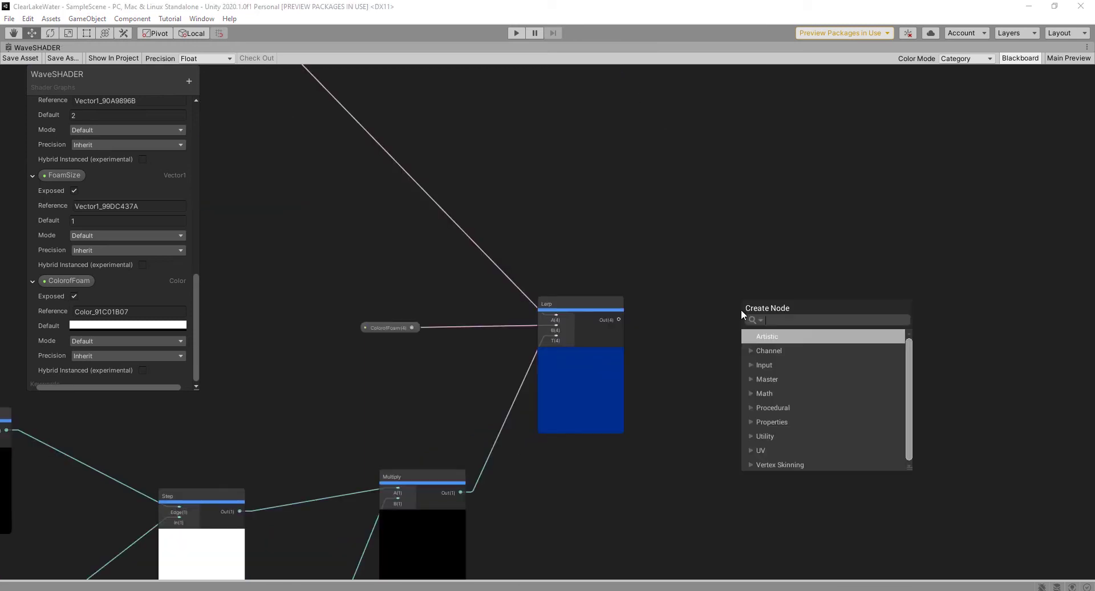
pyautogui.write('split')
pyautogui.click(771, 350)
pyautogui.click(772, 350)
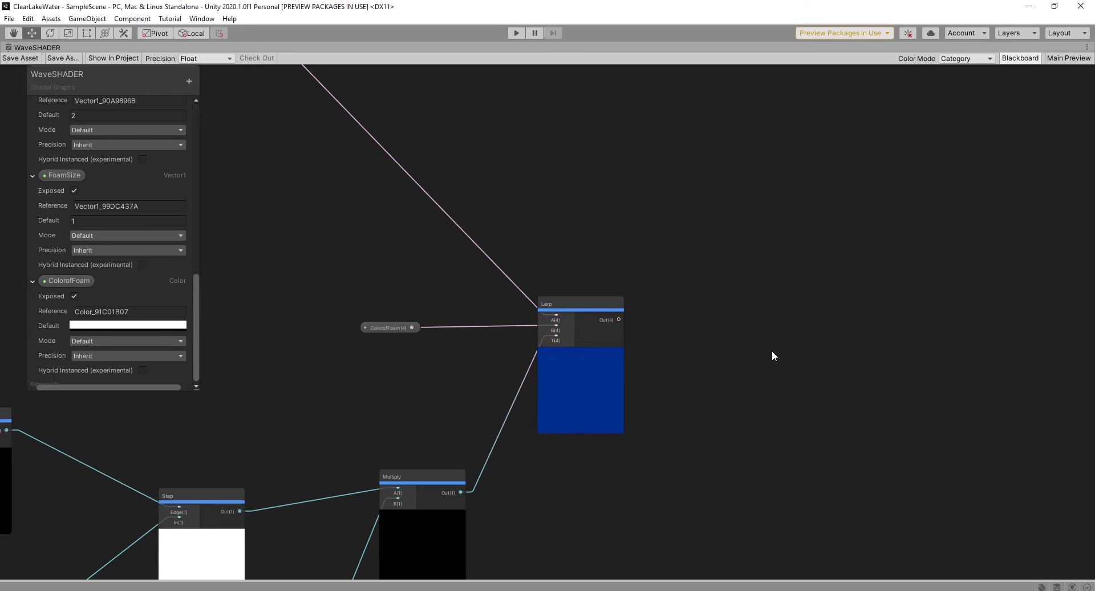
pyautogui.scroll(2, 715, 359)
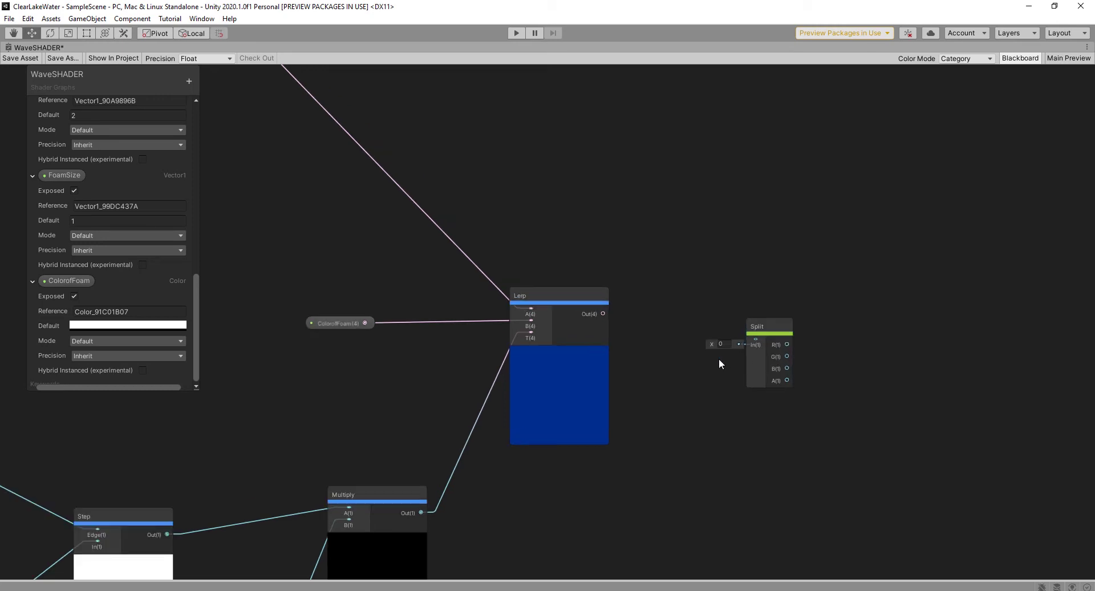
pyautogui.moveTo(606, 314); pyautogui.dragTo(757, 339)
pyautogui.moveTo(795, 230); pyautogui.dragTo(784, 283, button='middle')
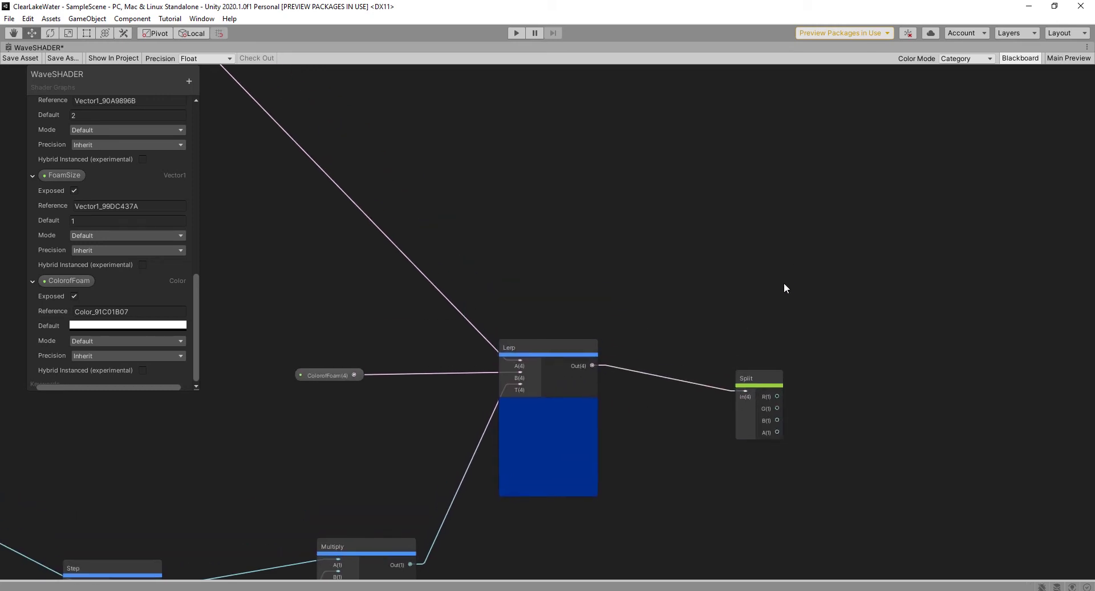
# Add a Lerp with T from the Split's alpha and B from the foam Lerp.
pyautogui.press('space')
pyautogui.write('lerp')
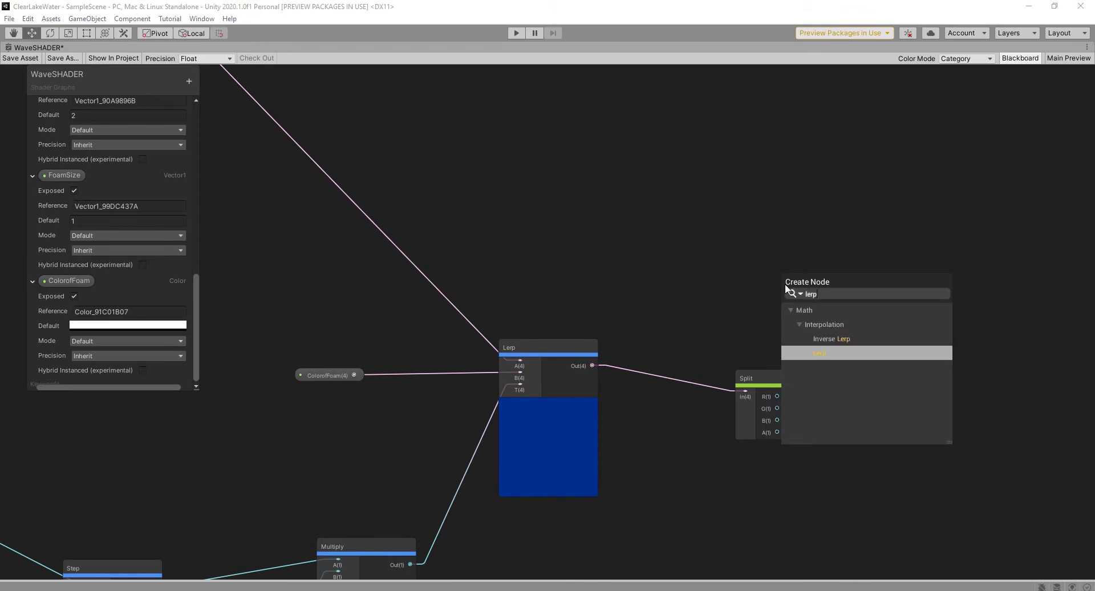
pyautogui.click(832, 353)
pyautogui.moveTo(829, 303); pyautogui.dragTo(878, 216)
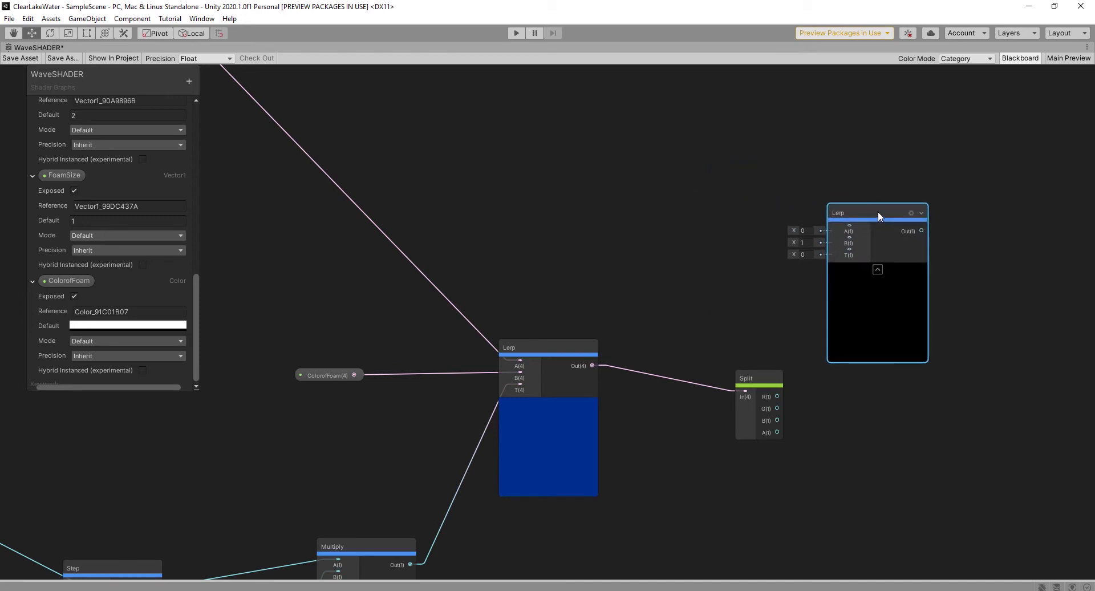
pyautogui.moveTo(784, 432); pyautogui.dragTo(851, 248)
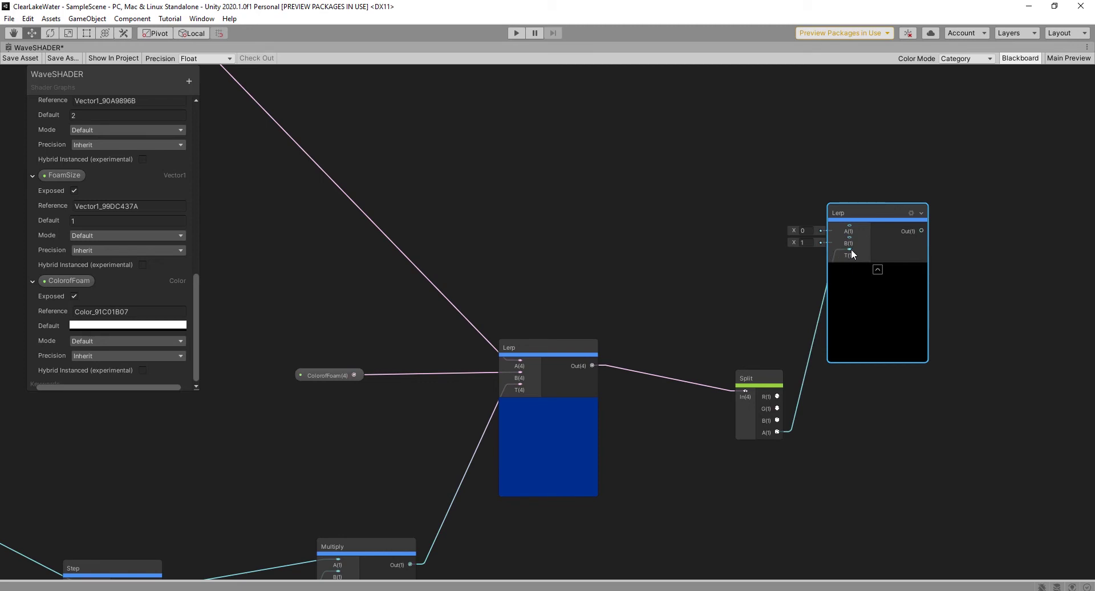
pyautogui.moveTo(593, 366); pyautogui.dragTo(852, 239)
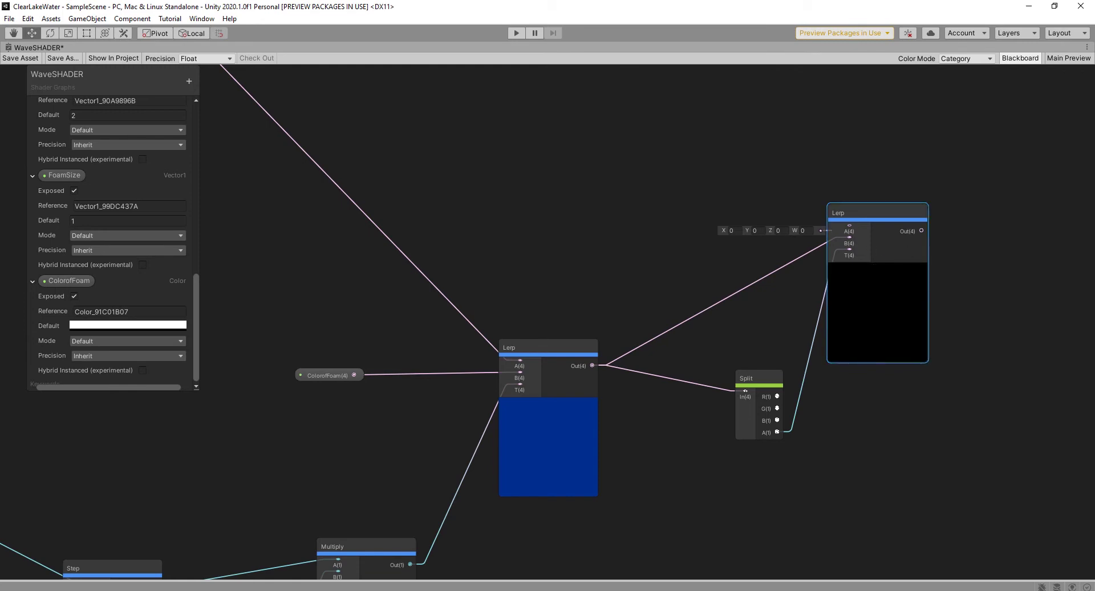
# Tidy the layout, moving the new Lerp right and the foam Lerp up-left.
pyautogui.moveTo(625, 147); pyautogui.dragTo(662, 266)
pyautogui.scroll(-6, 651, 193)
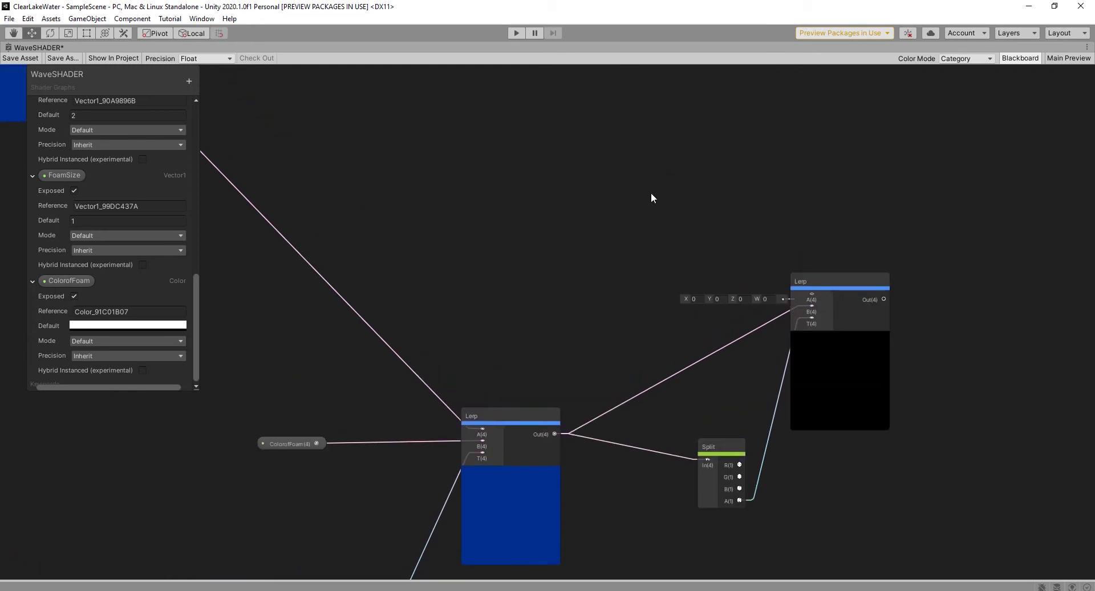
pyautogui.moveTo(598, 178); pyautogui.dragTo(610, 260, button='middle')
pyautogui.moveTo(604, 178); pyautogui.dragTo(634, 171)
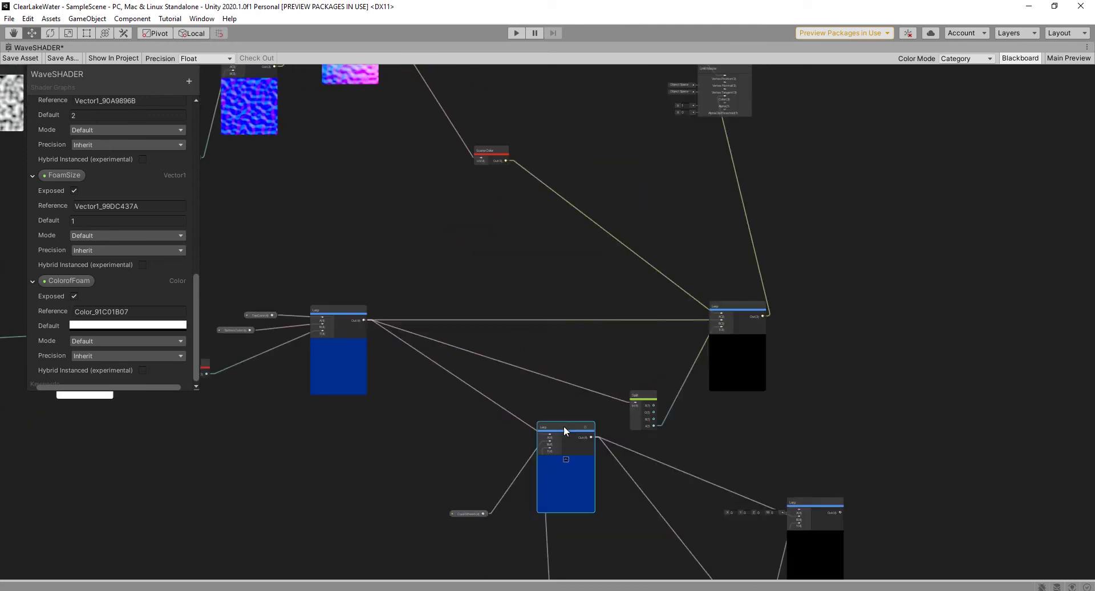
pyautogui.moveTo(563, 425); pyautogui.dragTo(539, 410)
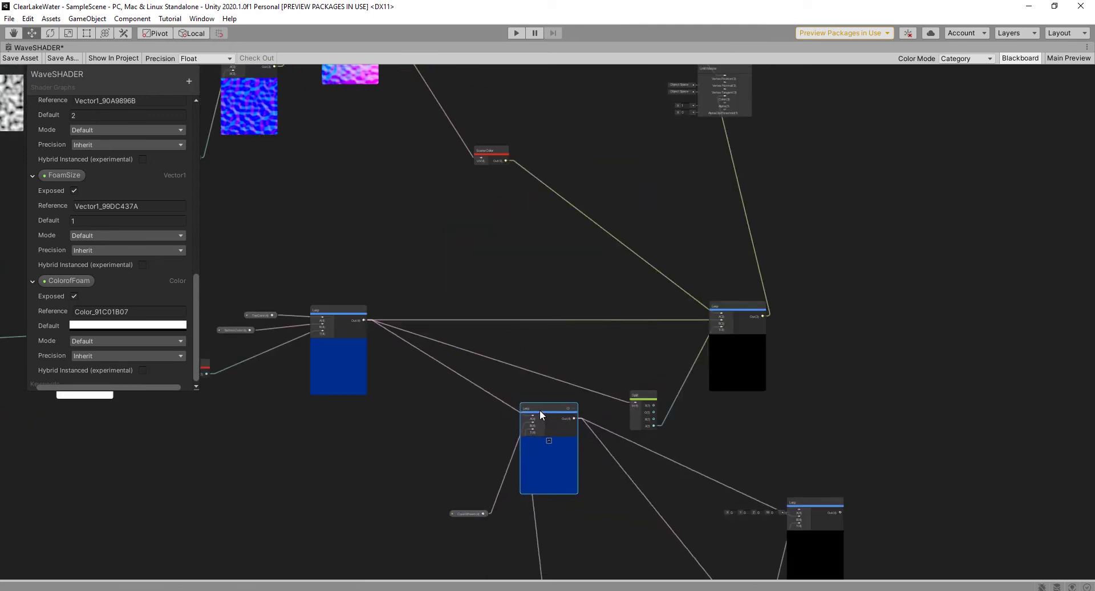
# Remove the stray connections and wire the lower Lerp's output into the Split input.
pyautogui.click(700, 473)
pyautogui.press('Delete')
pyautogui.click(653, 505)
pyautogui.press('Delete')
pyautogui.click(606, 399)
pyautogui.click(606, 399)
pyautogui.press('Delete')
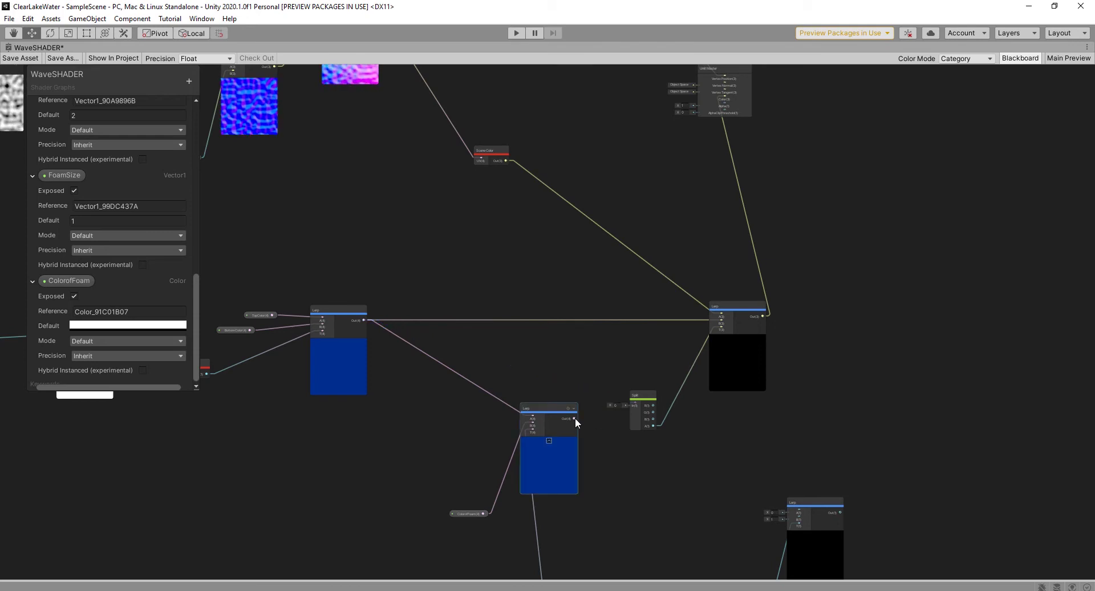
pyautogui.moveTo(574, 418); pyautogui.dragTo(634, 402)
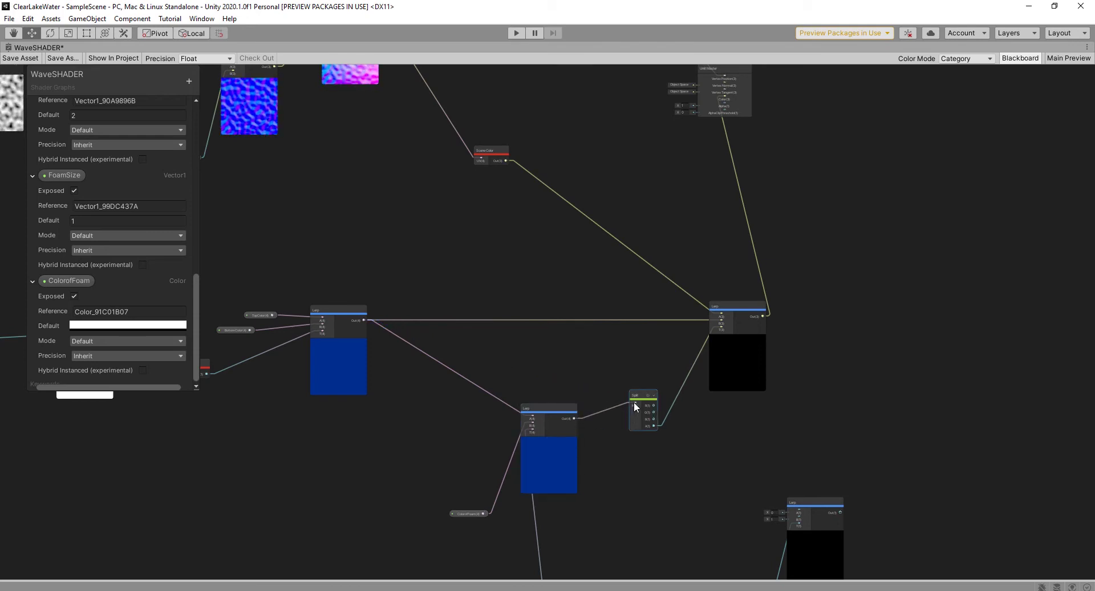
# Replace the right Lerp's input connection with the middle Lerp's output.
pyautogui.moveTo(757, 443); pyautogui.dragTo(726, 463, button='middle')
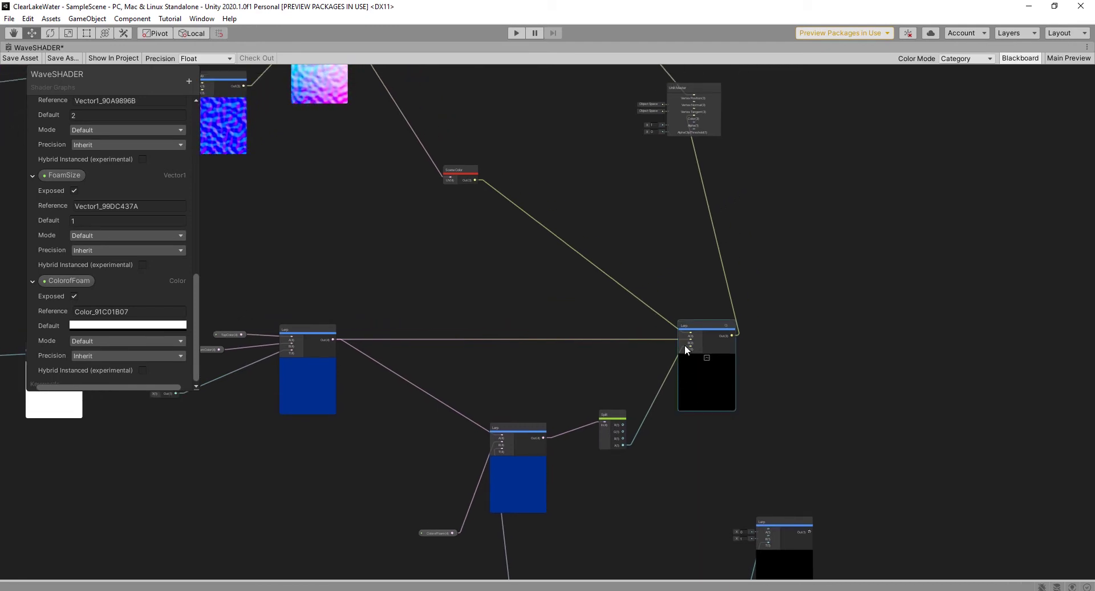
pyautogui.click(647, 340)
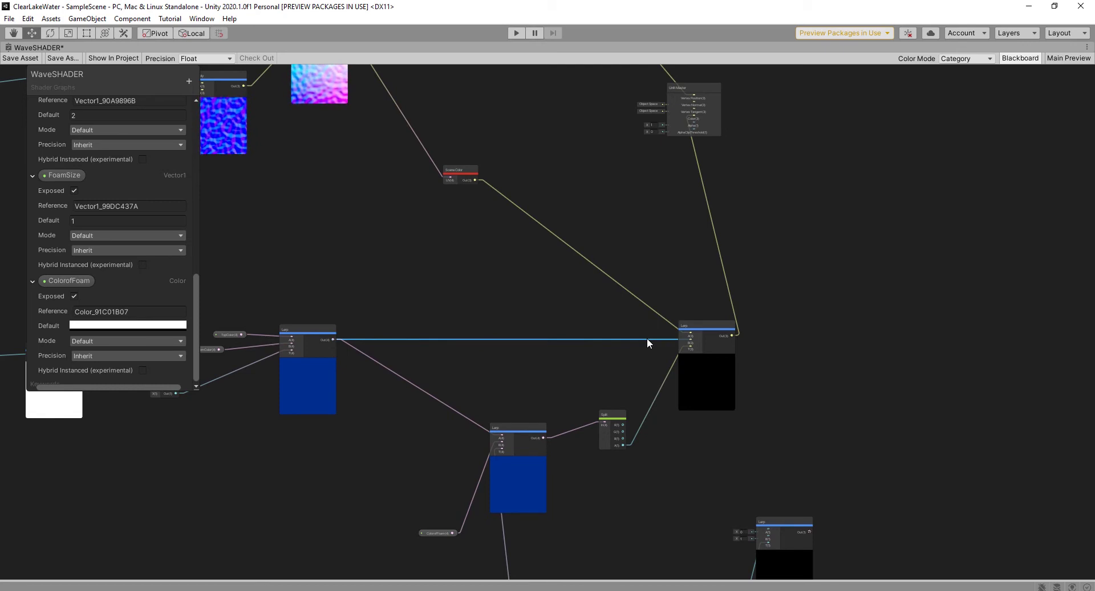
pyautogui.press('Delete')
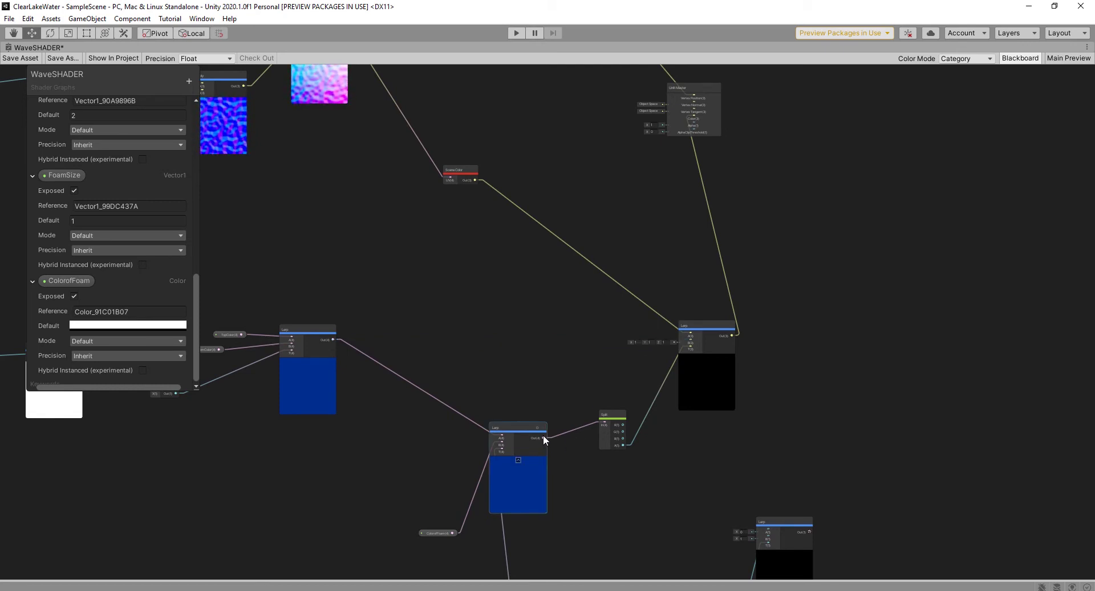
pyautogui.moveTo(543, 437); pyautogui.dragTo(689, 340)
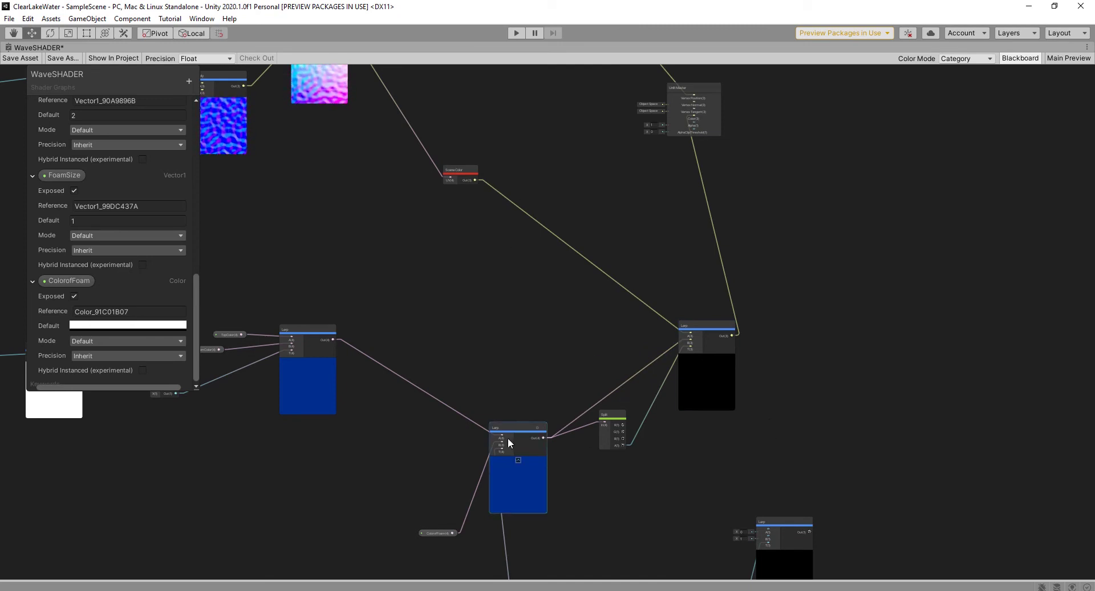
# Delete the leftover Lerp and Split pair and save WaveSHADER.
pyautogui.moveTo(762, 367); pyautogui.dragTo(651, 454, button='middle')
pyautogui.moveTo(617, 348); pyautogui.dragTo(820, 266, button='middle')
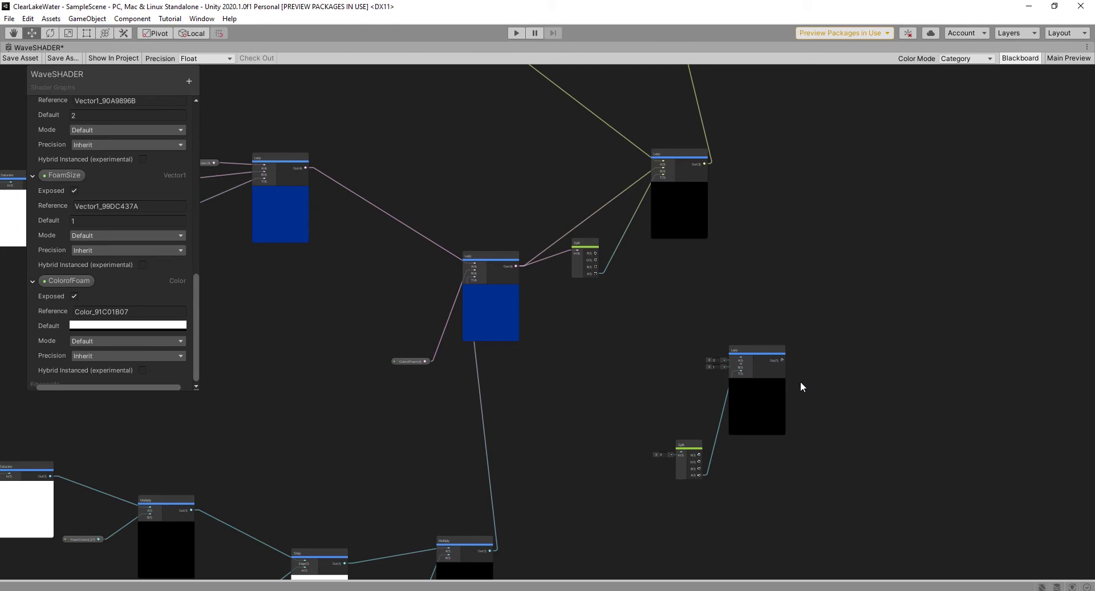
pyautogui.moveTo(669, 313); pyautogui.dragTo(670, 313)
pyautogui.press('Delete')
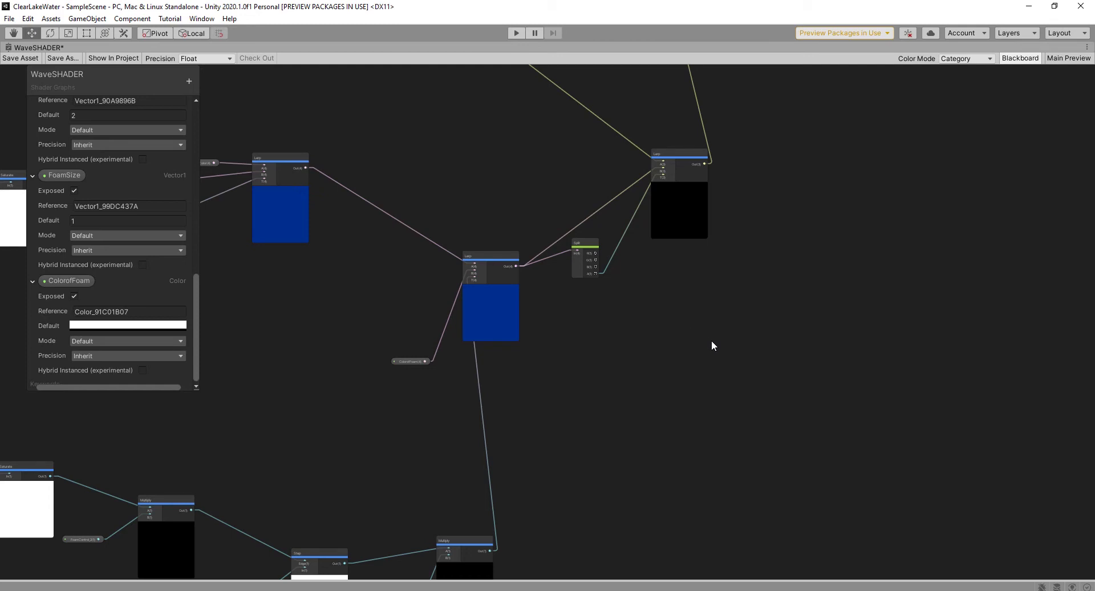
pyautogui.moveTo(712, 342); pyautogui.dragTo(748, 411, button='middle')
pyautogui.click(20, 58)
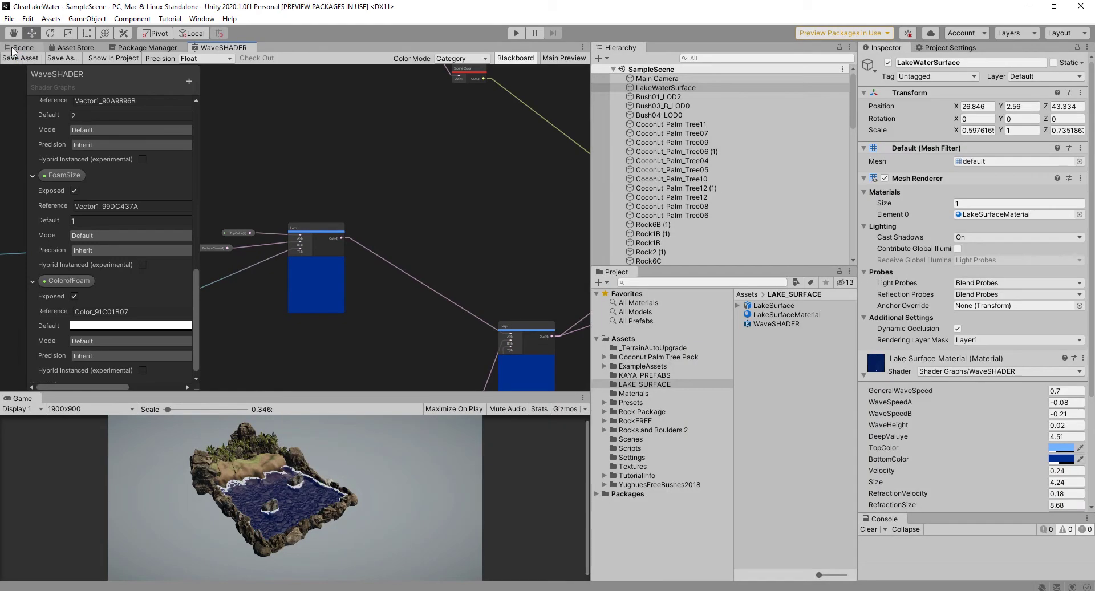
# Switch to the Scene view and move closer to the island lake.
pyautogui.click(21, 47)
pyautogui.keyDown('alt'); pyautogui.moveTo(426, 253); pyautogui.dragTo(376, 254); pyautogui.keyUp('alt')
pyautogui.scroll(-3, 1071, 442)
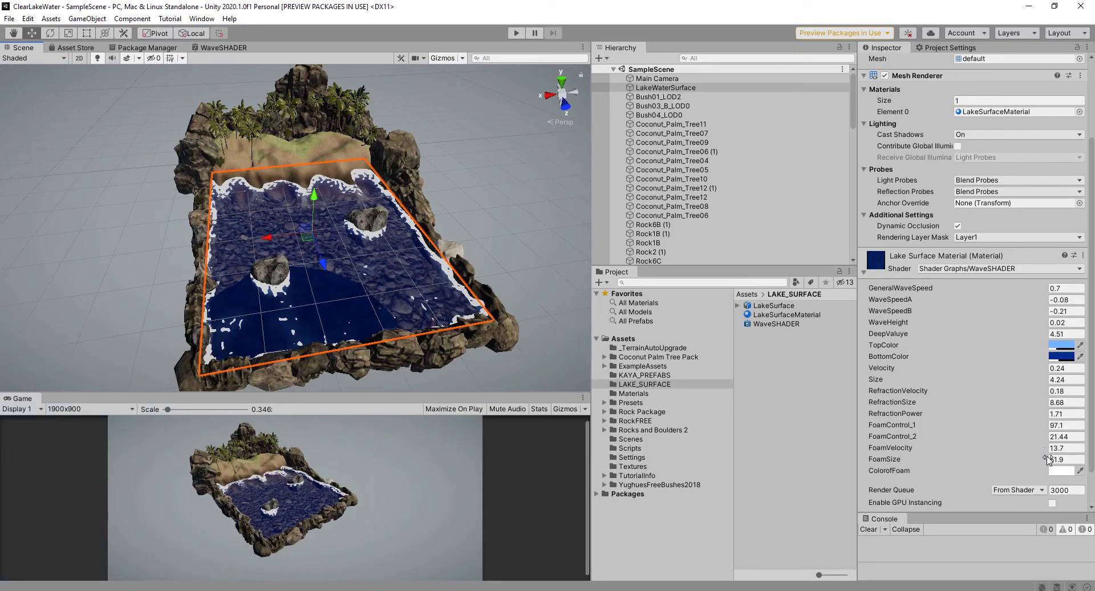
# Set Lake Surface Material foam to FoamSize 142, FoamControl_1 63.2, FoamControl_2 20.7.
pyautogui.moveTo(1047, 461); pyautogui.dragTo(198, 461)
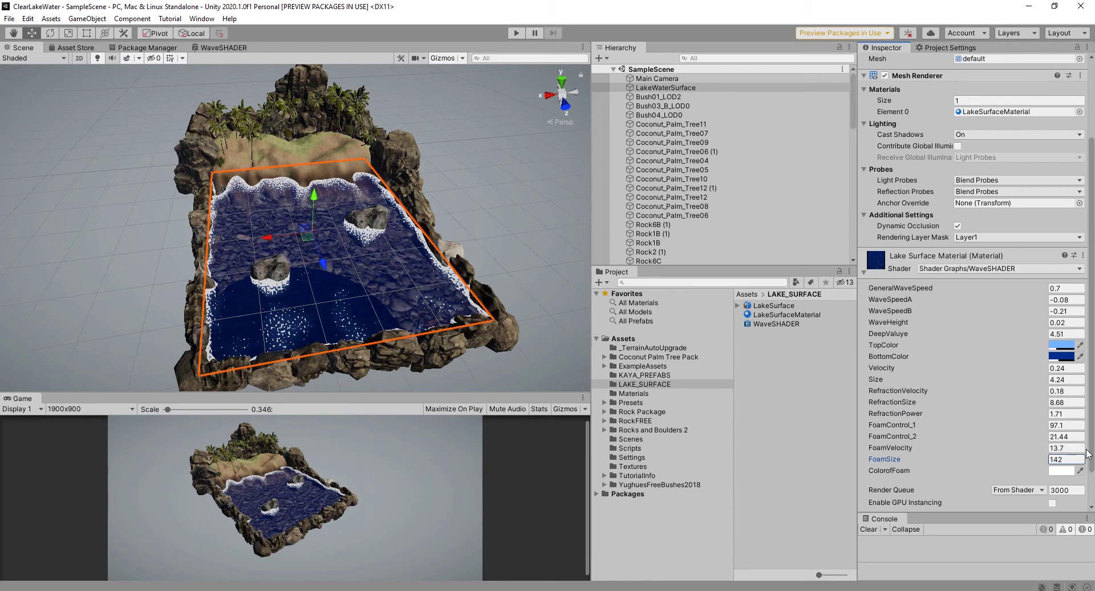
pyautogui.write('2')
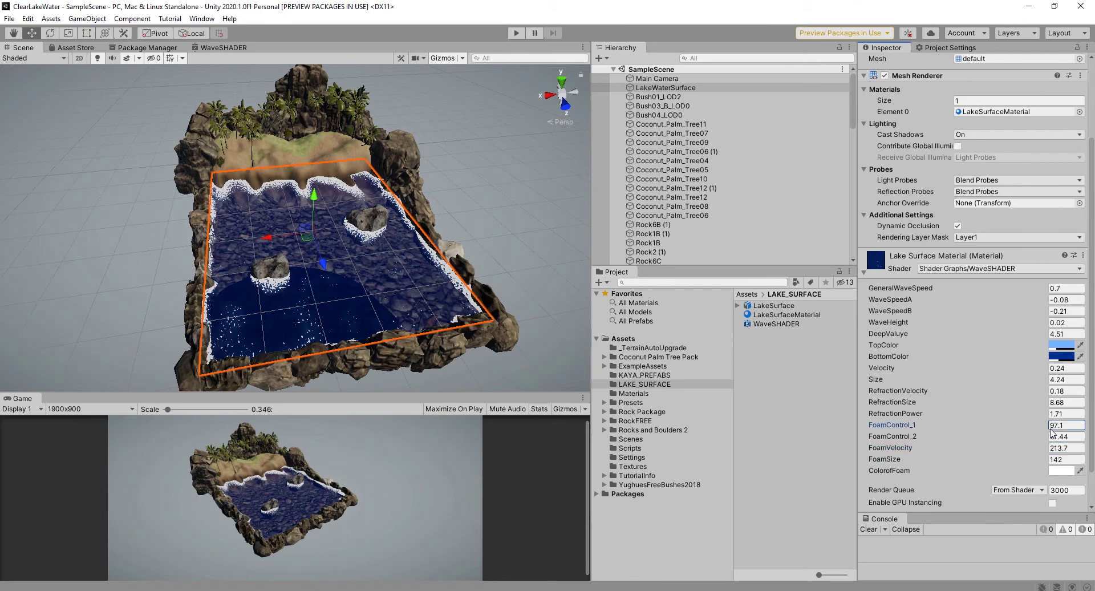
pyautogui.moveTo(1039, 431); pyautogui.dragTo(998, 433)
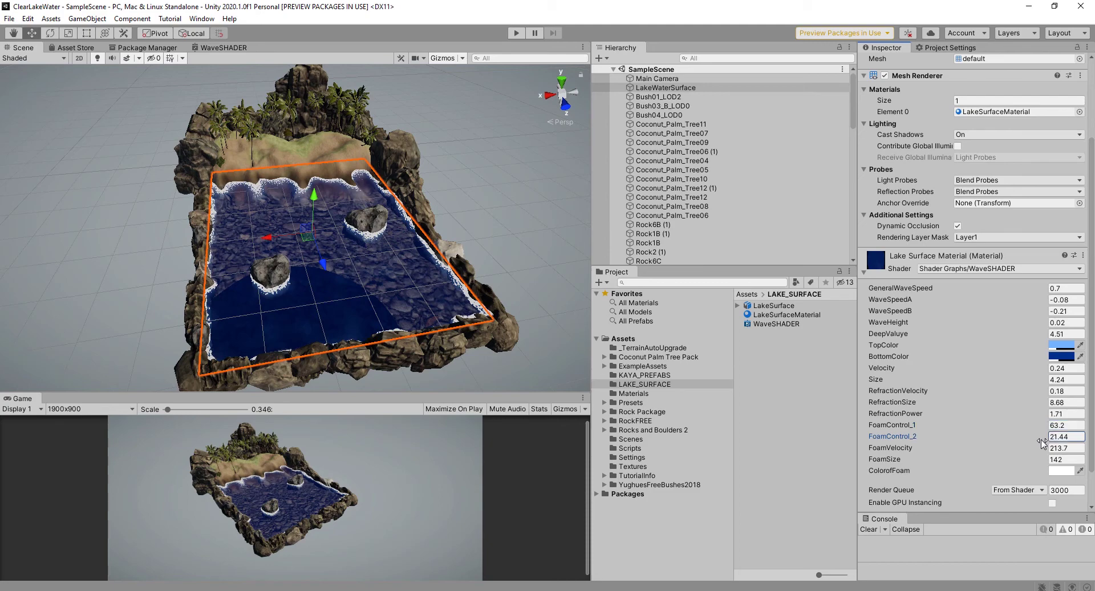
pyautogui.moveTo(1033, 443)
pyautogui.mouseDown()
pyautogui.moveTo(1055, 443)
pyautogui.moveTo(1041, 441)
pyautogui.mouseUp()
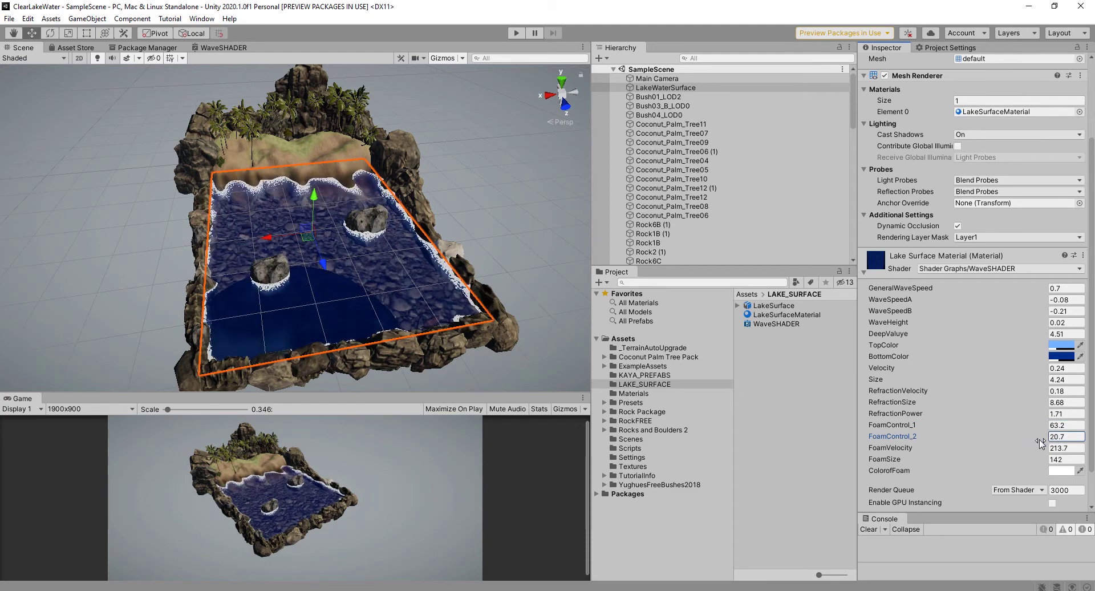
# Run Play mode briefly, orbiting closer to view the lake water.
pyautogui.click(515, 33)
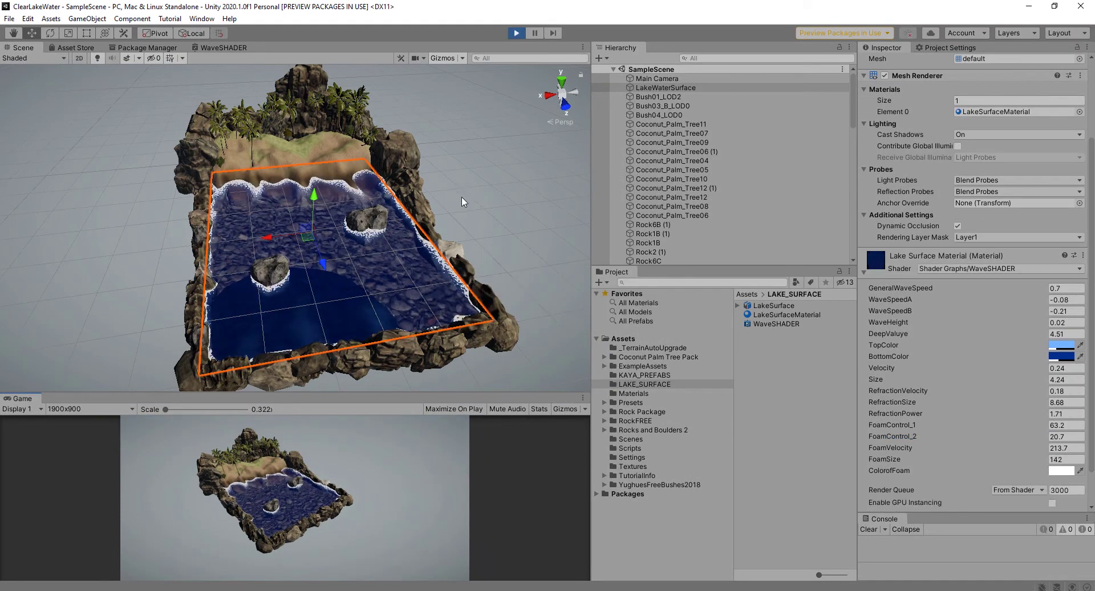
pyautogui.keyDown('alt'); pyautogui.moveTo(461, 196); pyautogui.dragTo(311, 260); pyautogui.keyUp('alt')
pyautogui.scroll(2, 311, 260)
pyautogui.scroll(2, 312, 260)
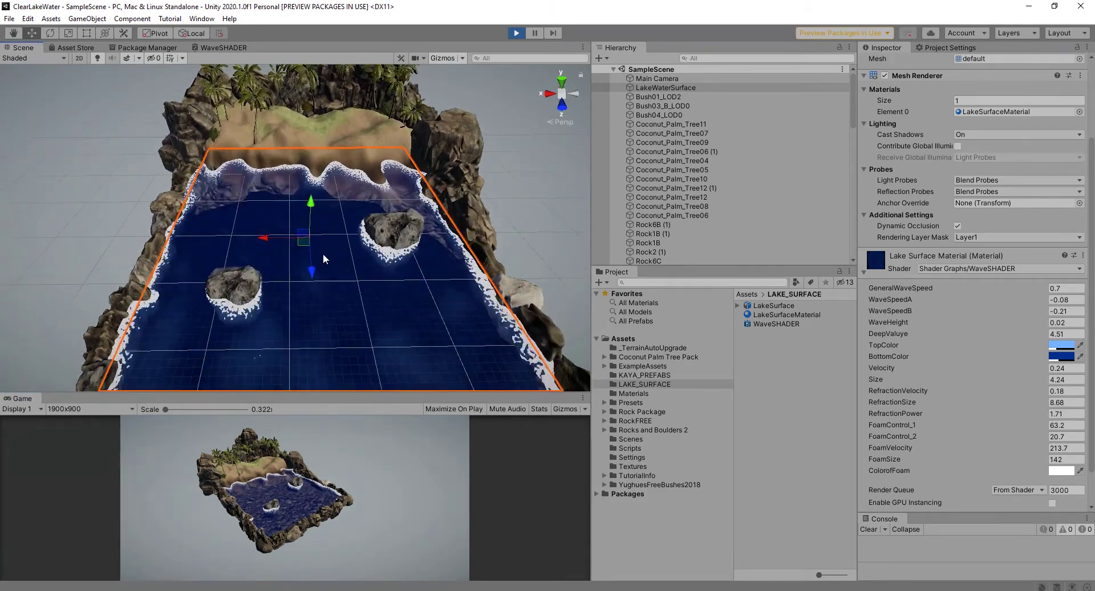
pyautogui.click(515, 33)
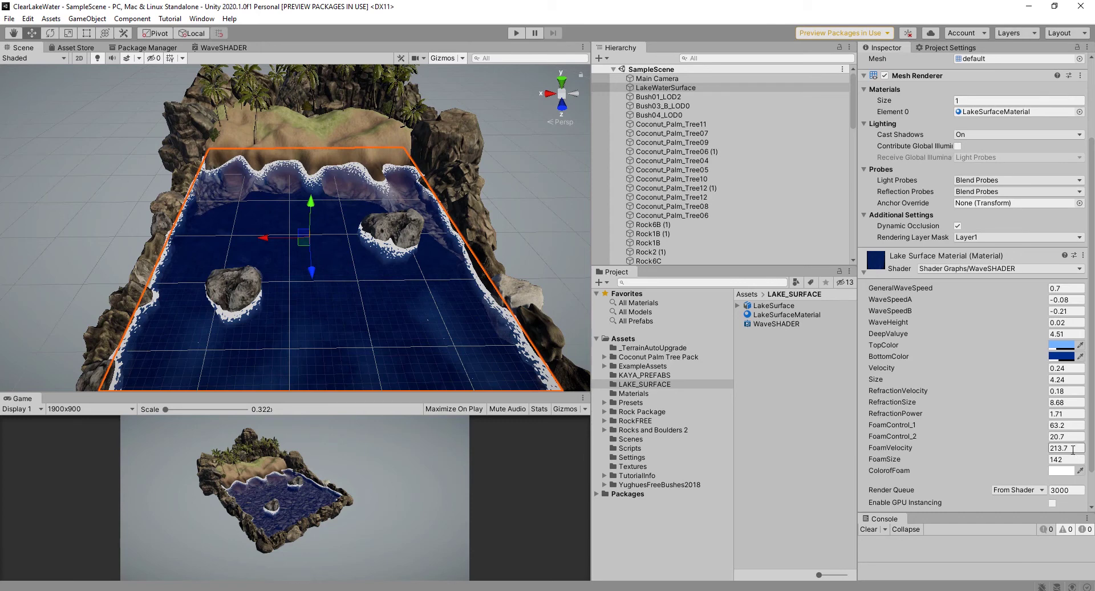
# Restart Play mode, orbit the lake and maximize the Scene view to inspect the foam.
pyautogui.write('2')
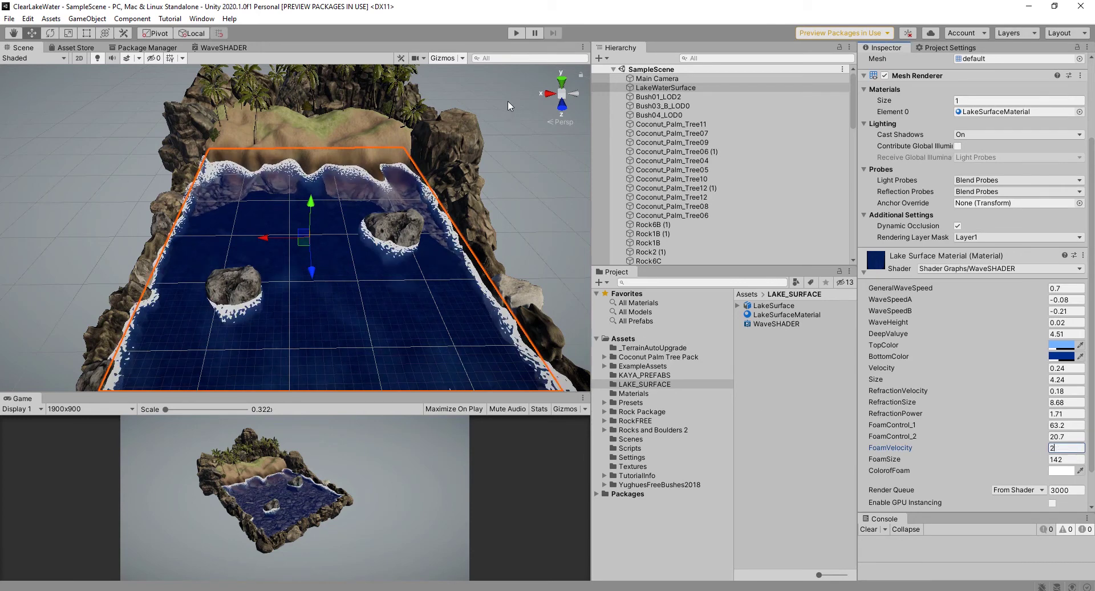
pyautogui.click(515, 33)
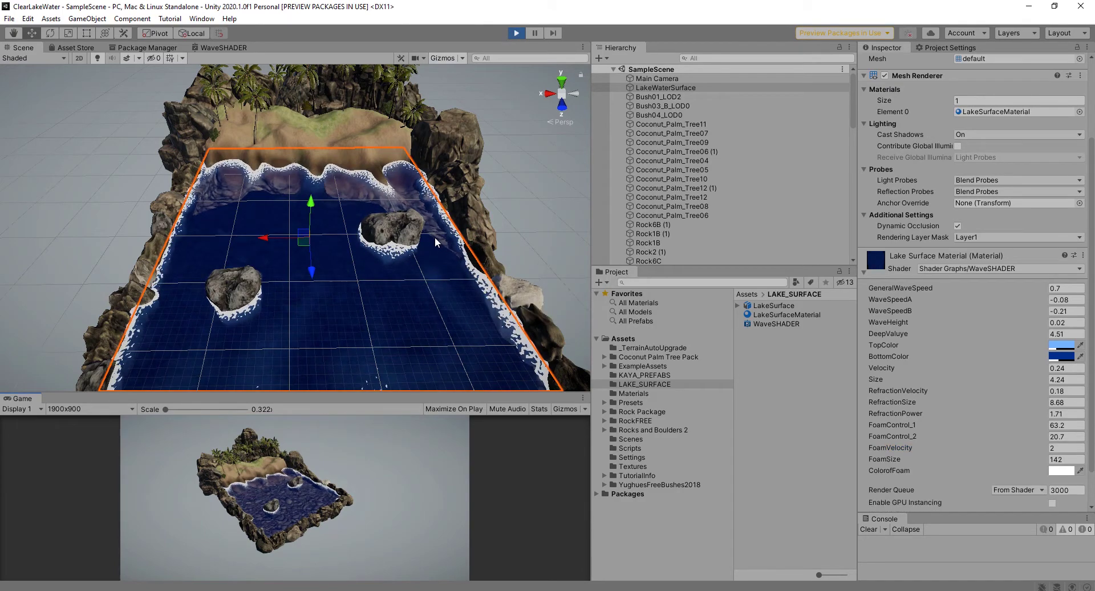
pyautogui.keyDown('alt'); pyautogui.moveTo(399, 239); pyautogui.dragTo(476, 315); pyautogui.keyUp('alt')
pyautogui.hotkey('shift', 'space')
pyautogui.scroll(2, 690, 341)
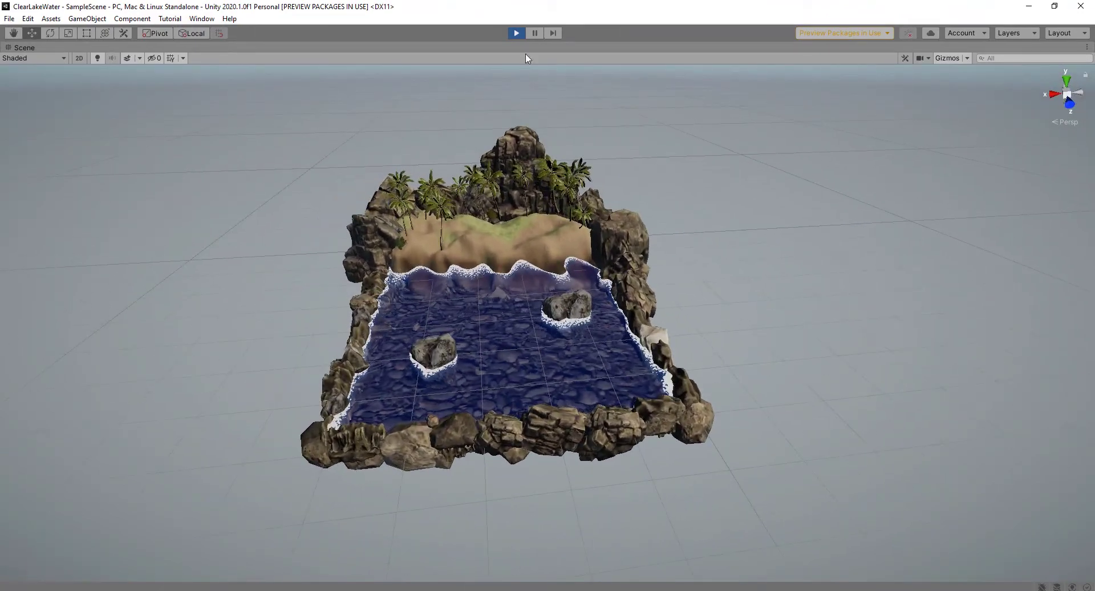
# Stop Play mode and open the WaveSHADER graph maximized.
pyautogui.click(516, 32)
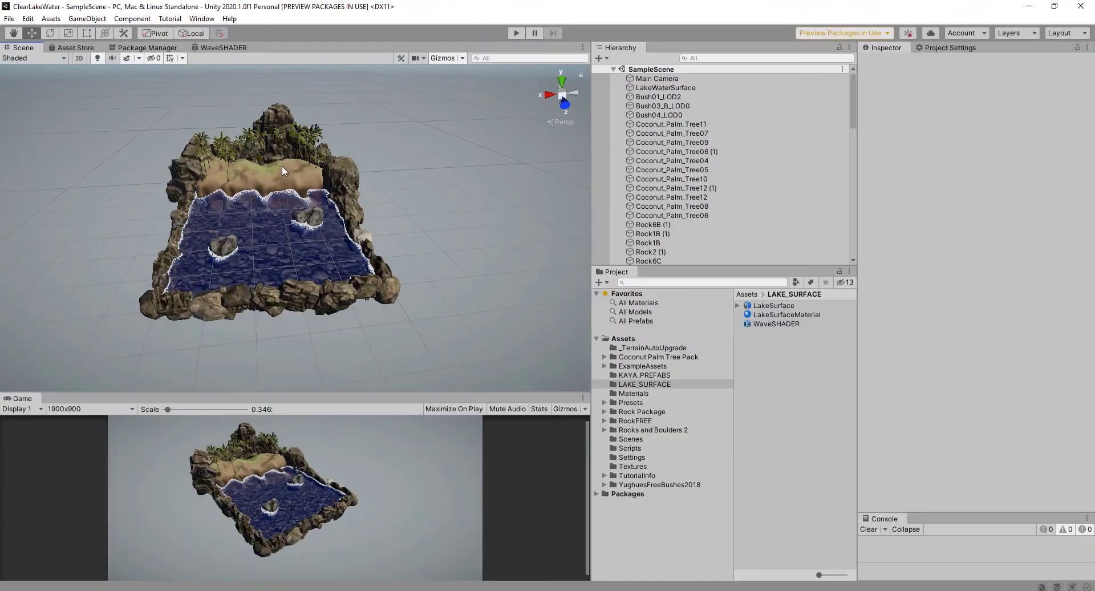
pyautogui.click(223, 48)
pyautogui.doubleClick(224, 48)
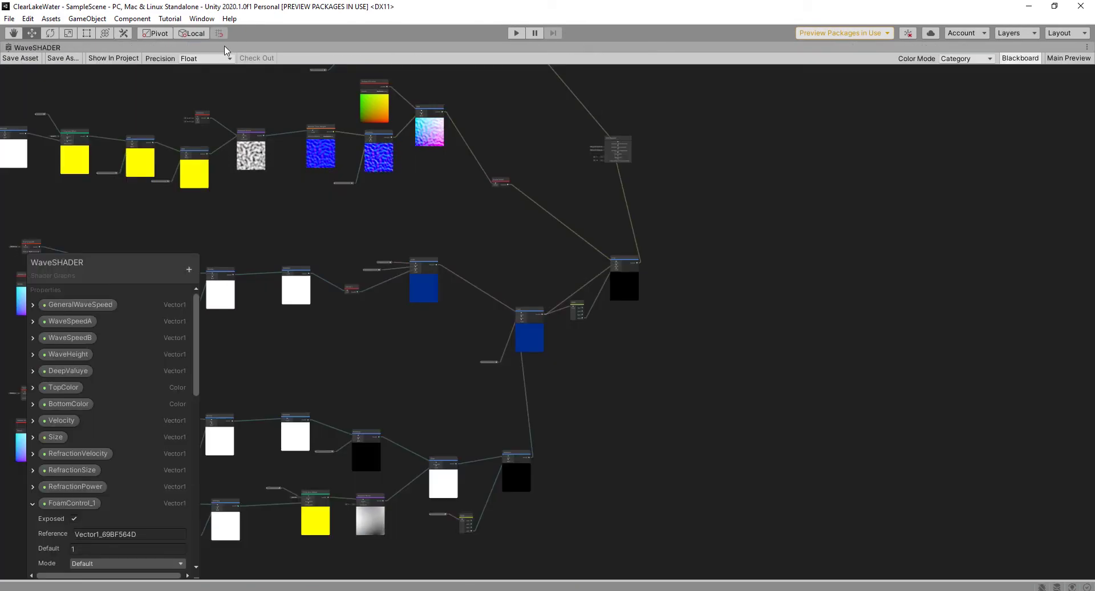
# Group the top row of wave normal-map nodes under the title WAVE.
pyautogui.moveTo(536, 301); pyautogui.dragTo(716, 389, button='middle')
pyautogui.scroll(-2, 686, 317)
pyautogui.scroll(2, 617, 282)
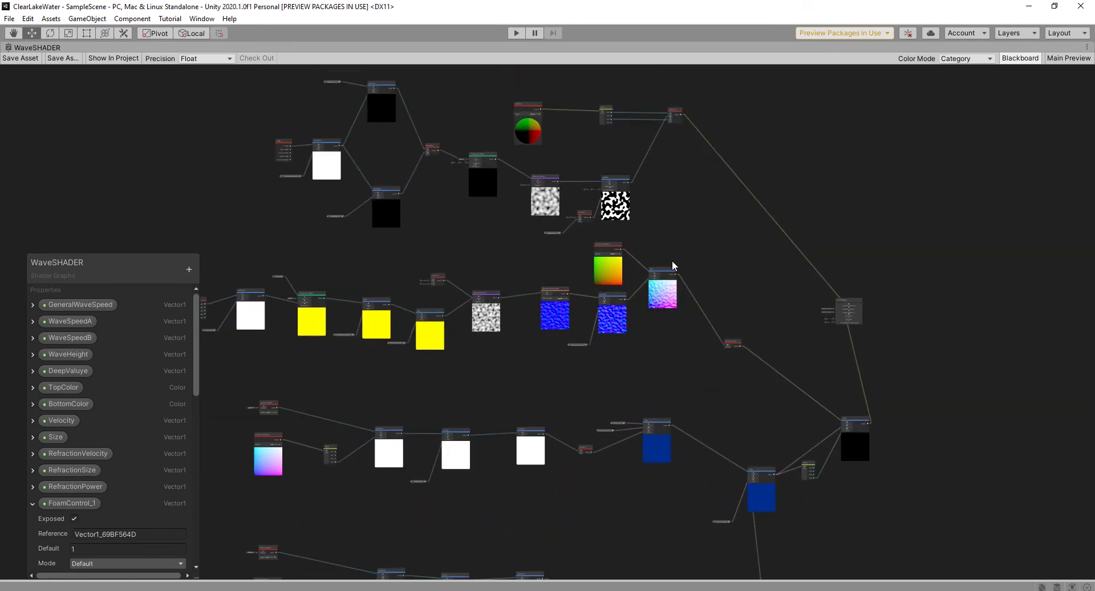
pyautogui.moveTo(686, 272); pyautogui.dragTo(763, 329, button='middle')
pyautogui.moveTo(298, 101); pyautogui.dragTo(767, 293)
pyautogui.rightClick(605, 182)
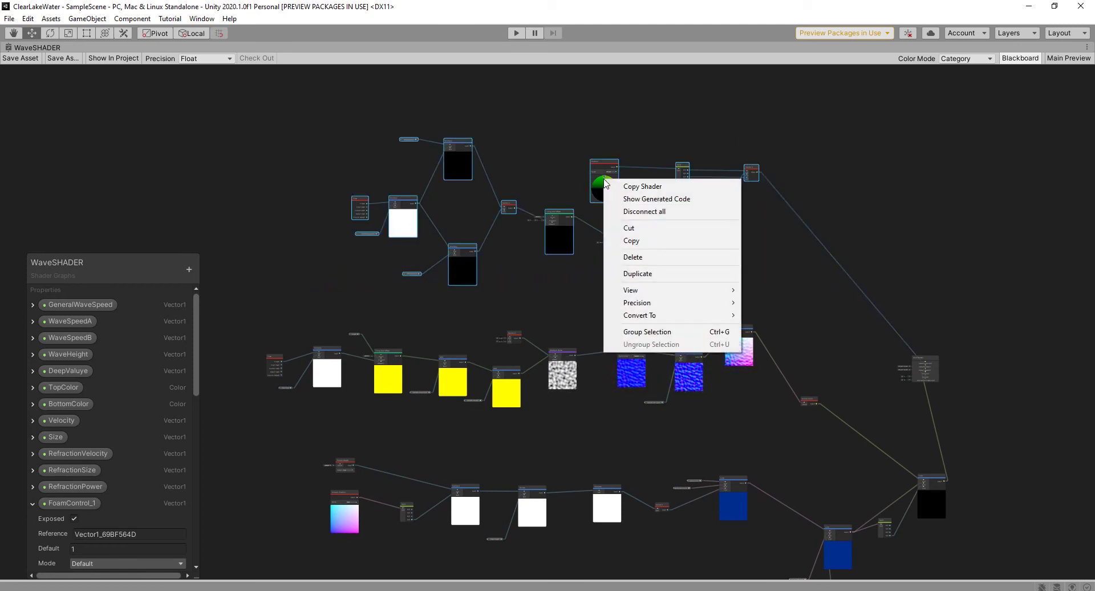
pyautogui.click(650, 331)
pyautogui.scroll(8, 356, 114)
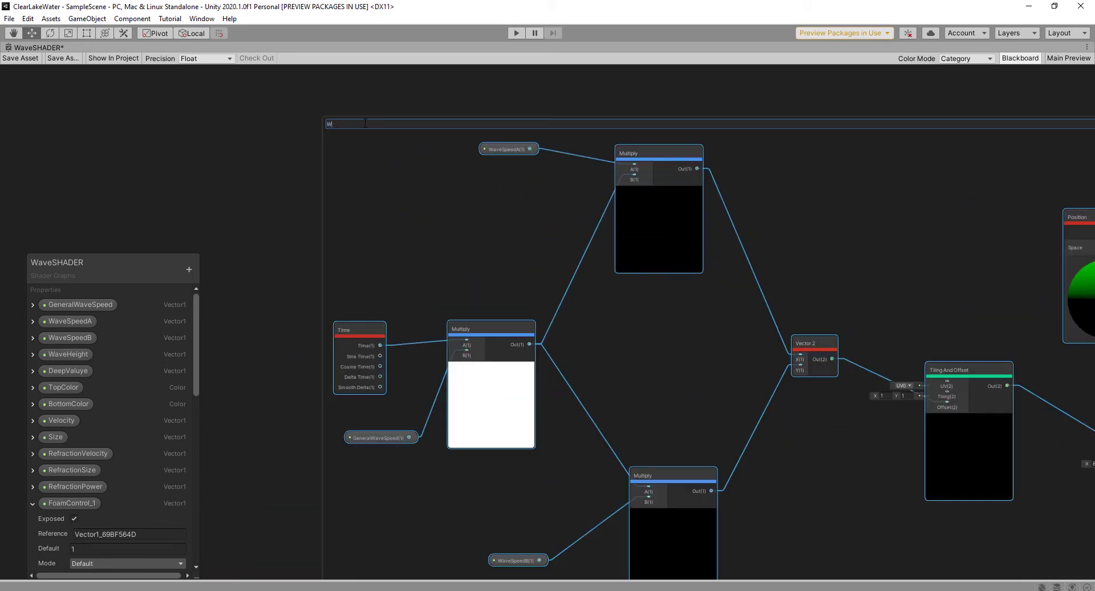
pyautogui.write('WAVE')
pyautogui.press('Return')
# Tidy the Screen Position node and box-select the second row of refraction nodes.
pyautogui.scroll(-5, 596, 319)
pyautogui.scroll(-2, 852, 403)
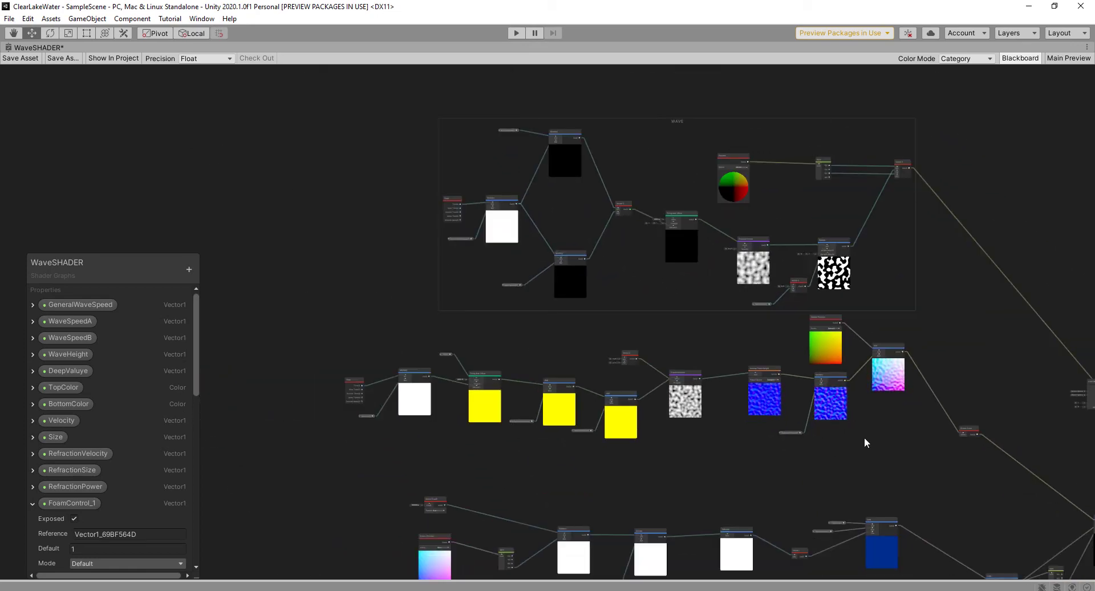
pyautogui.moveTo(819, 426); pyautogui.dragTo(823, 319, button='middle')
pyautogui.scroll(2, 823, 315)
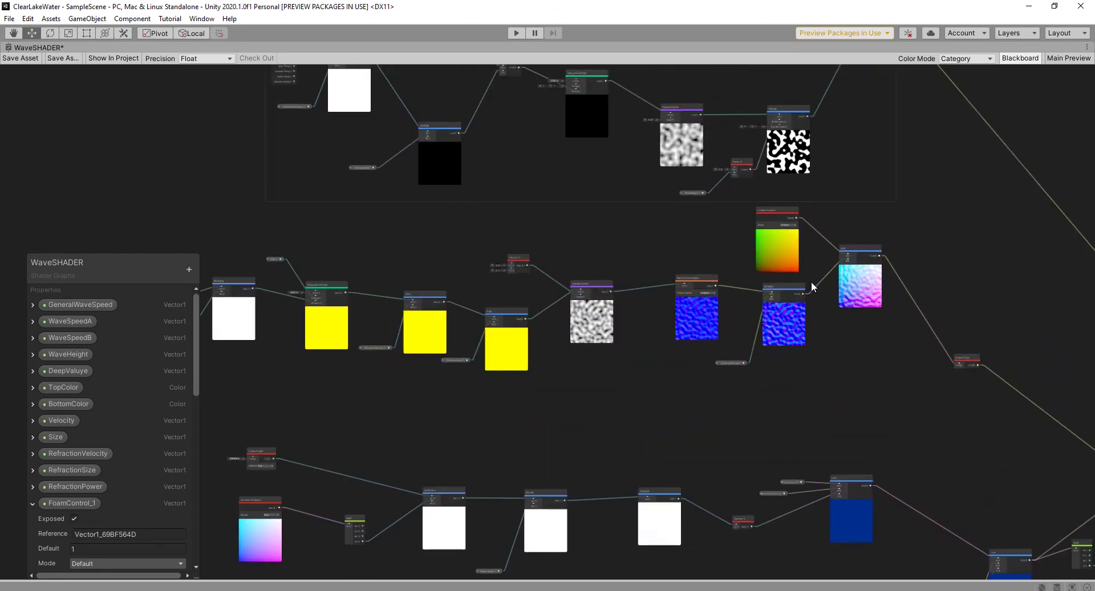
pyautogui.scroll(-2, 811, 281)
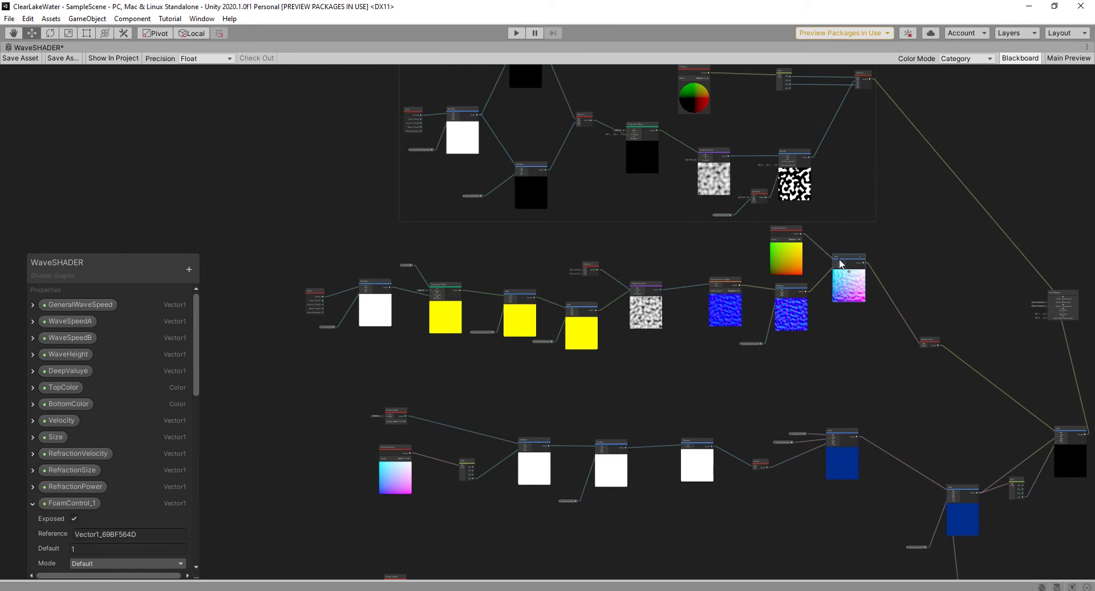
pyautogui.moveTo(843, 259); pyautogui.dragTo(849, 261)
pyautogui.moveTo(787, 235); pyautogui.dragTo(791, 240)
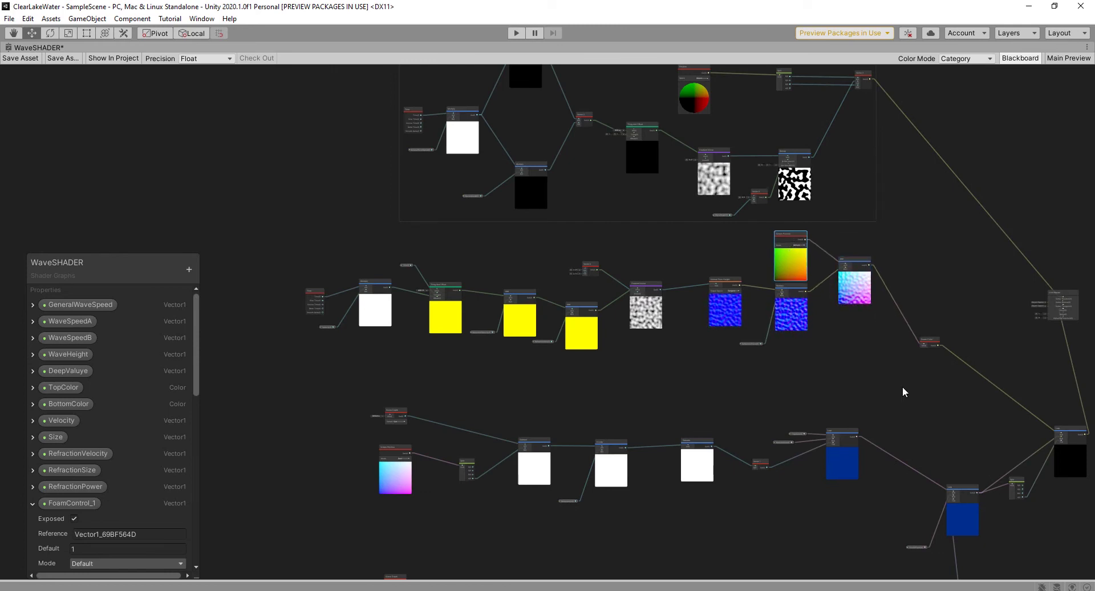
pyautogui.moveTo(884, 400); pyautogui.dragTo(300, 231)
# Group the selected second-row nodes as REFRACTION and shift the group slightly down-left.
pyautogui.rightClick(783, 243)
pyautogui.click(826, 392)
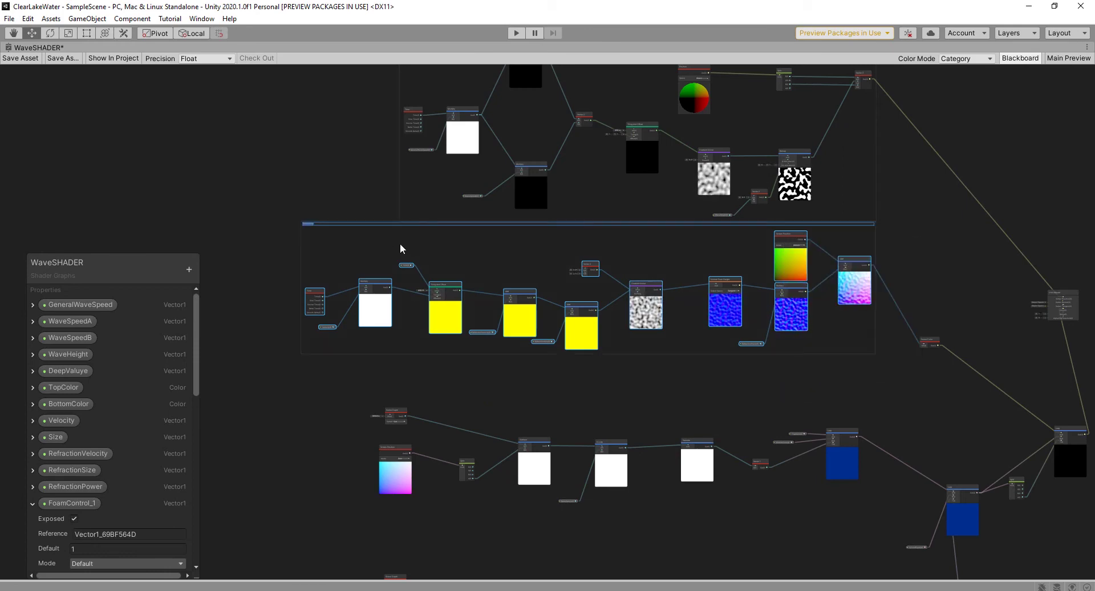
pyautogui.scroll(5, 335, 261)
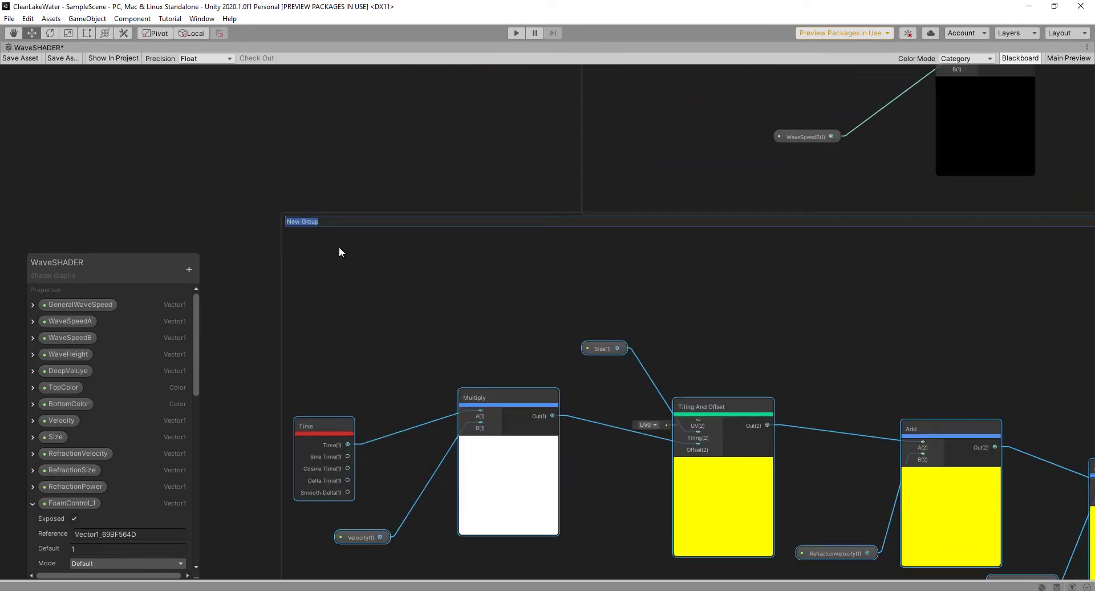
pyautogui.write('REFRACTION')
pyautogui.press('Return')
pyautogui.scroll(-6, 512, 343)
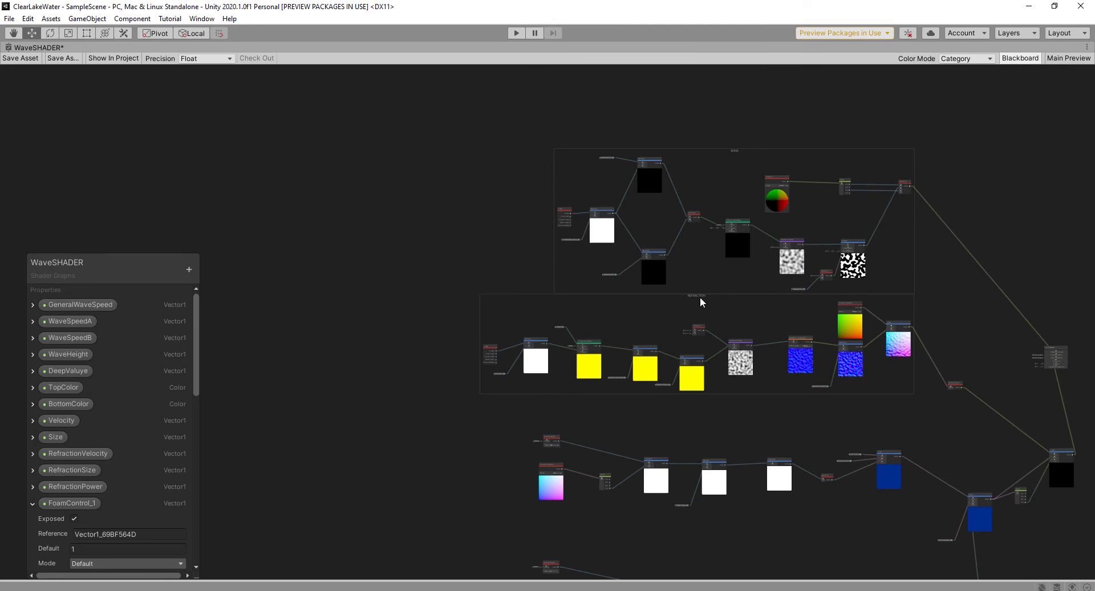
pyautogui.moveTo(699, 303); pyautogui.dragTo(689, 315)
# Box-select the third row of water-colour depth nodes and group them as WATER COLOR.
pyautogui.moveTo(751, 451); pyautogui.dragTo(621, 331, button='middle')
pyautogui.scroll(5, 493, 315)
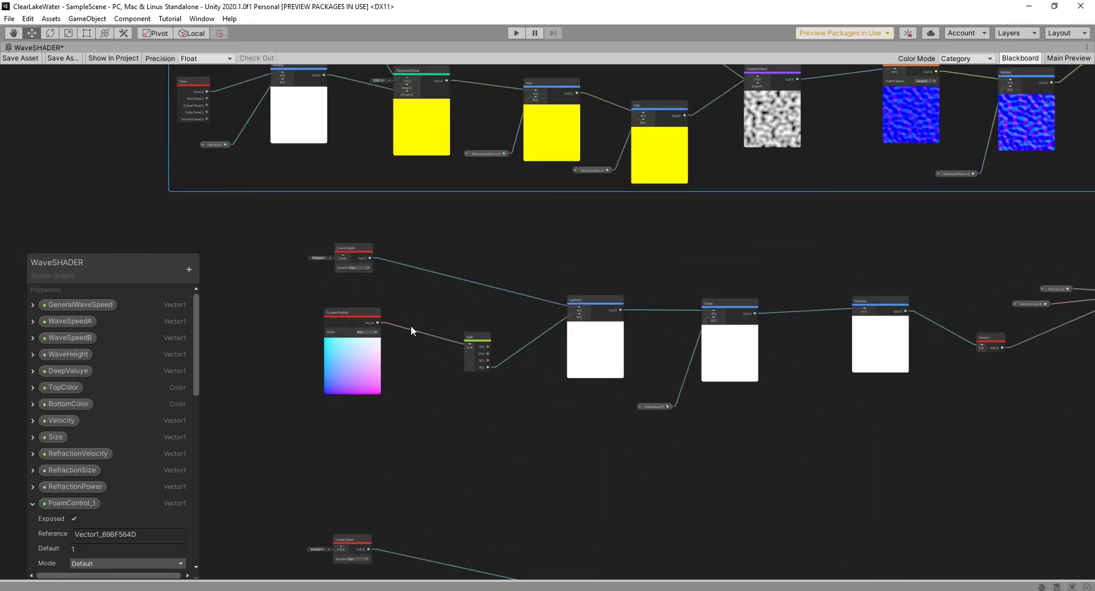
pyautogui.scroll(-2, 420, 331)
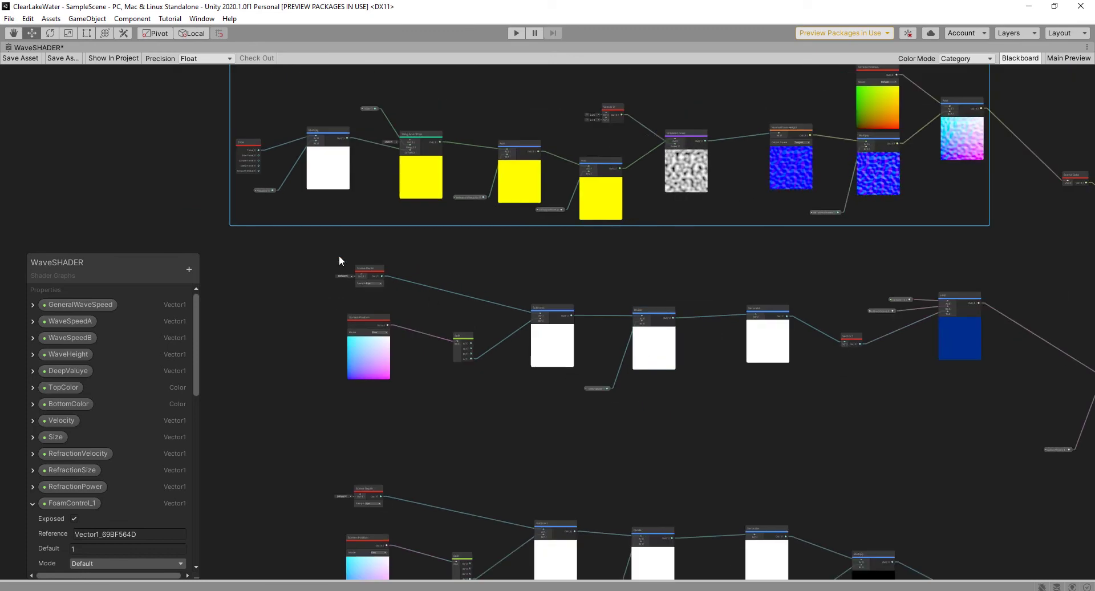
pyautogui.moveTo(324, 246); pyautogui.dragTo(993, 427)
pyautogui.rightClick(554, 306)
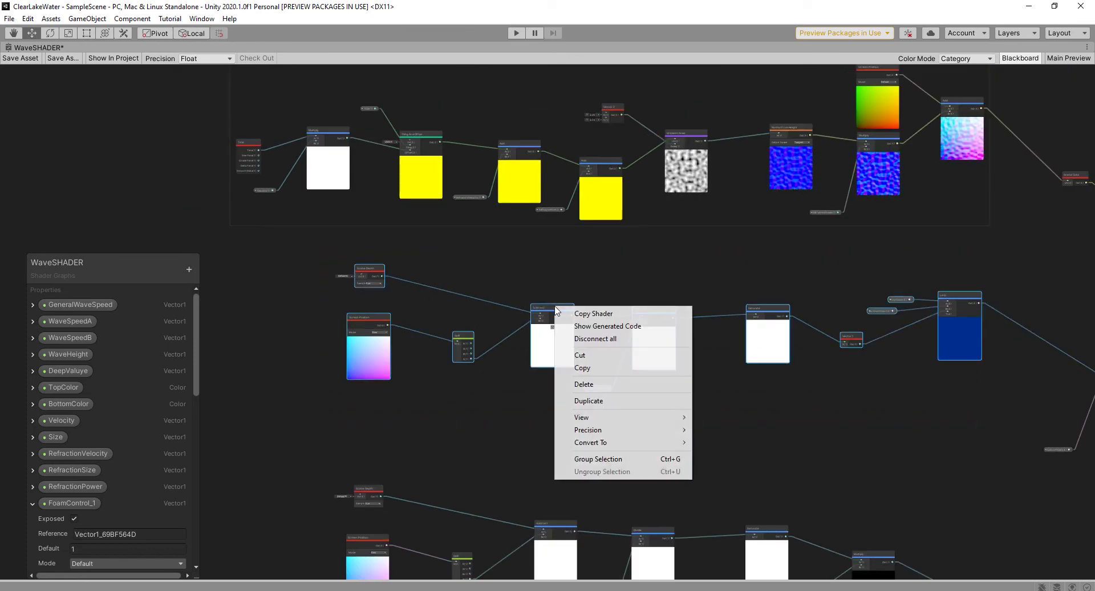
pyautogui.click(598, 459)
pyautogui.scroll(5, 383, 249)
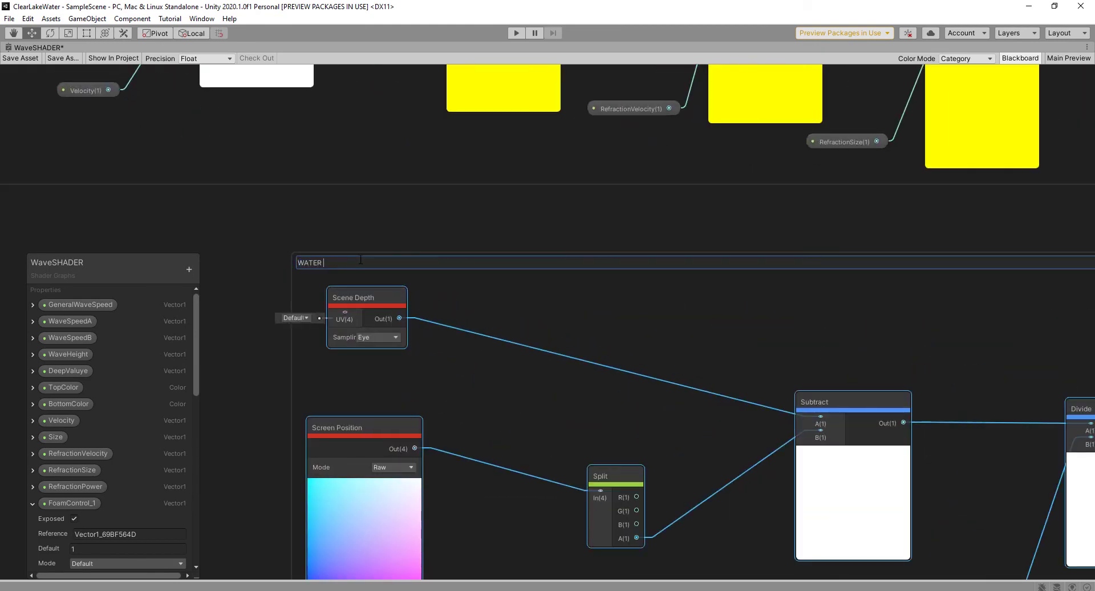
pyautogui.write('WATER COLOR')
pyautogui.press('Return')
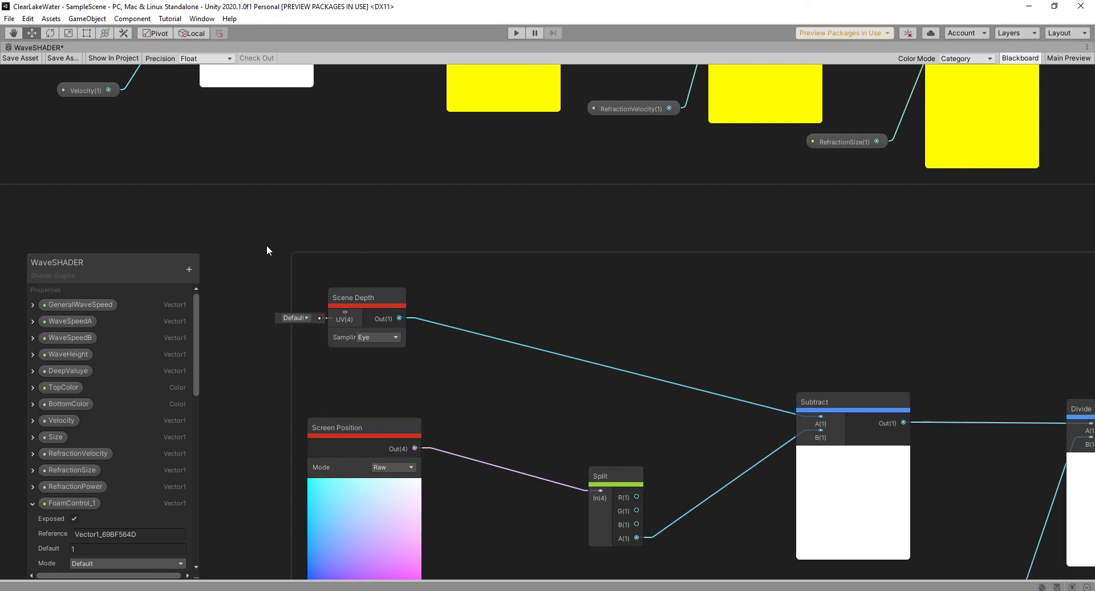
pyautogui.scroll(-8, 642, 491)
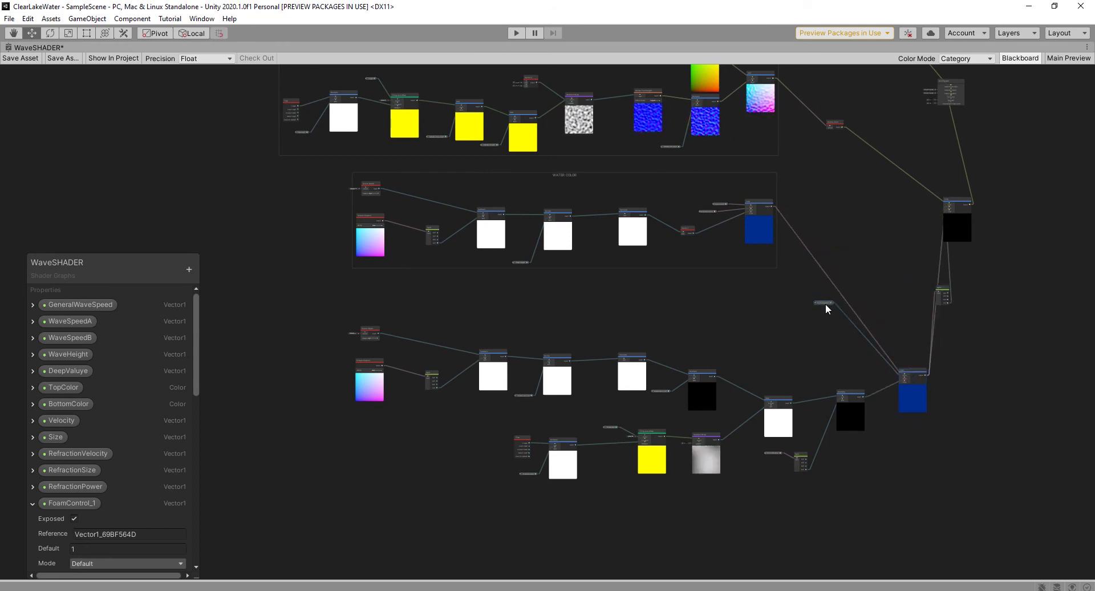
# Rearrange the small property, preview and blue nodes beside the right-hand output.
pyautogui.moveTo(825, 304); pyautogui.dragTo(867, 370)
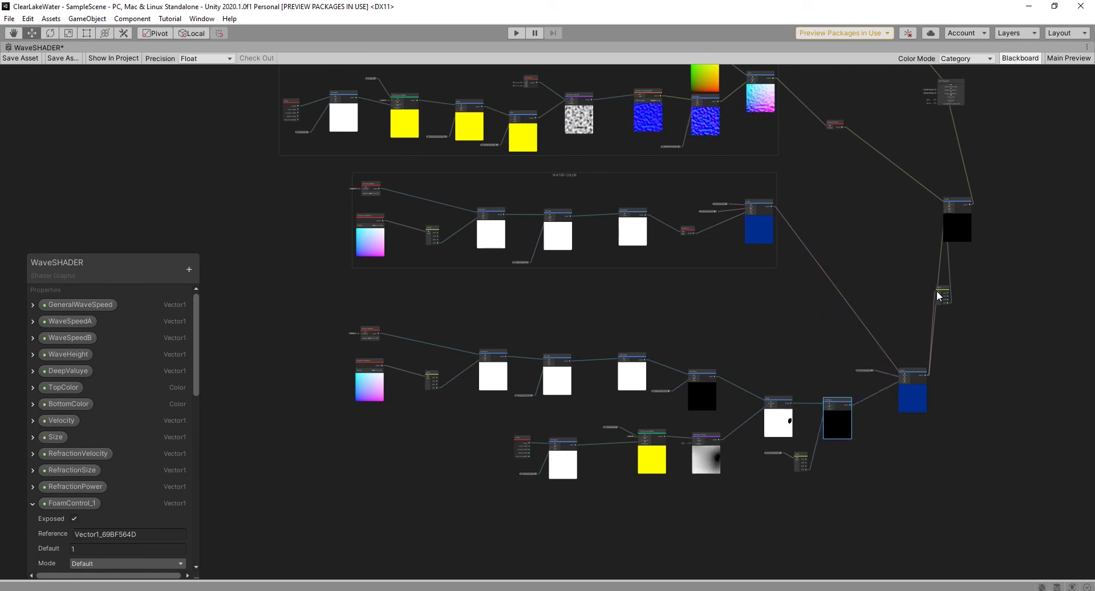
pyautogui.moveTo(942, 295); pyautogui.dragTo(979, 335)
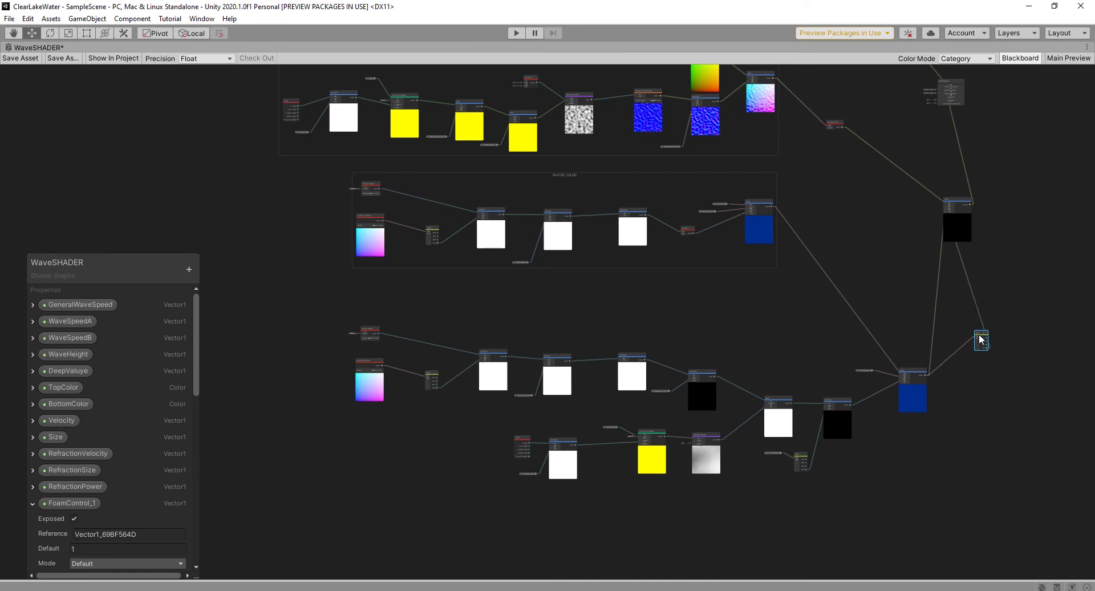
pyautogui.moveTo(952, 213); pyautogui.dragTo(998, 253)
pyautogui.moveTo(971, 350); pyautogui.dragTo(970, 296)
pyautogui.moveTo(919, 375); pyautogui.dragTo(925, 316)
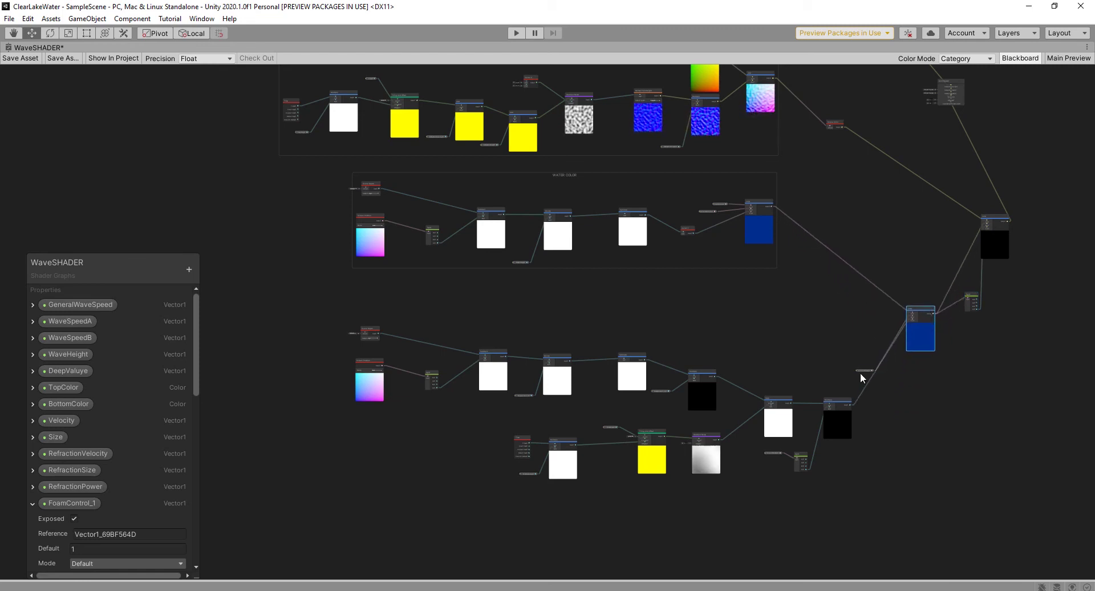
pyautogui.moveTo(860, 372); pyautogui.dragTo(861, 324)
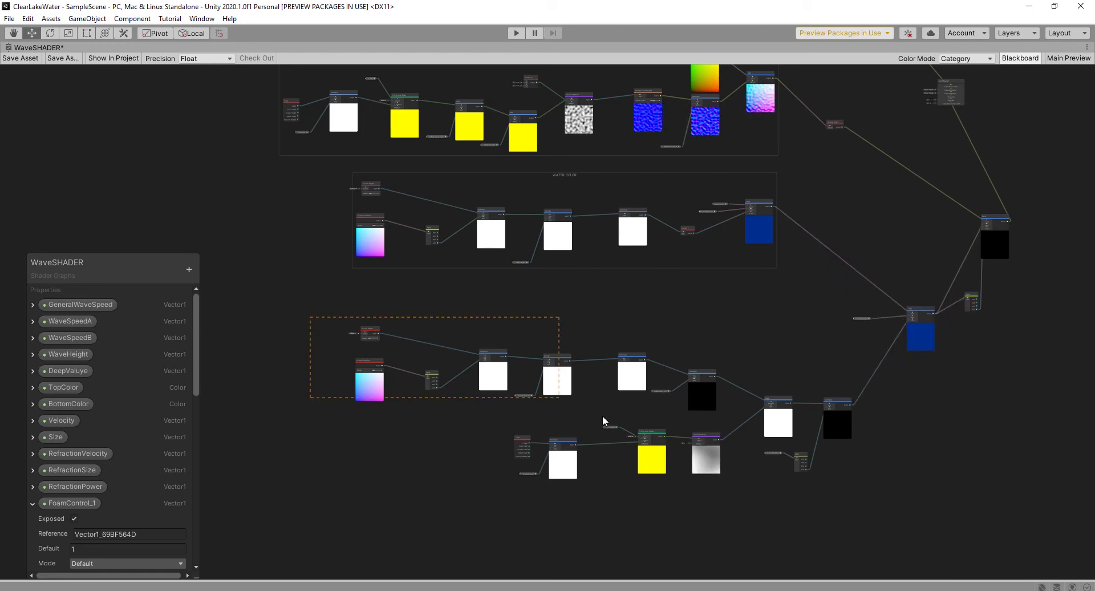
# Group the bottom foam node chain as FOAM, keeping the graph maximized.
pyautogui.moveTo(833, 500)
pyautogui.mouseDown()
pyautogui.moveTo(849, 497)
pyautogui.moveTo(838, 495)
pyautogui.mouseUp()
pyautogui.rightClick(633, 383)
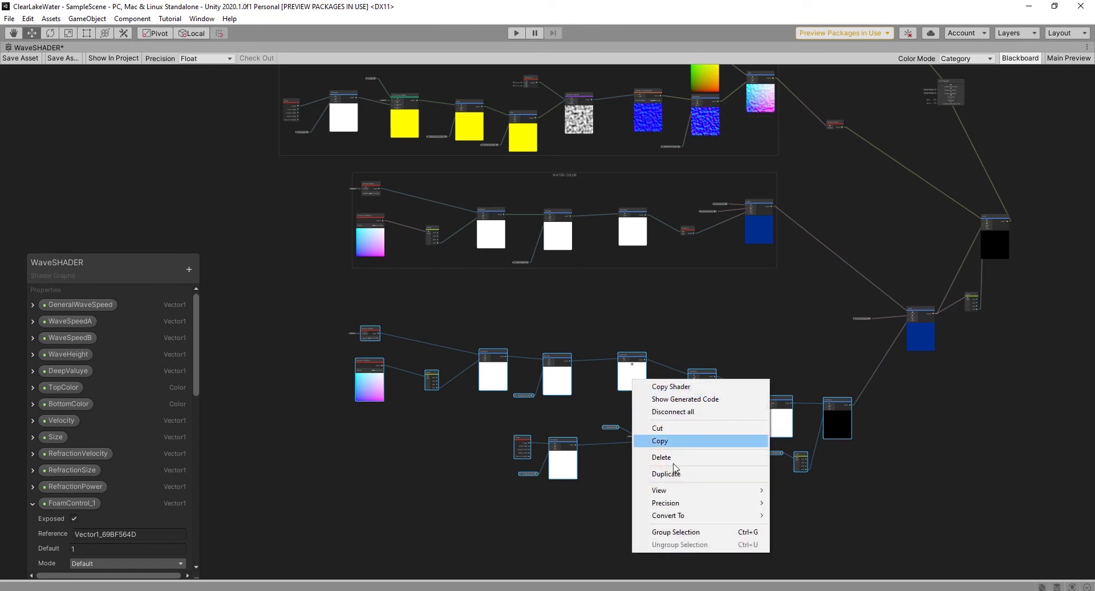
pyautogui.click(676, 531)
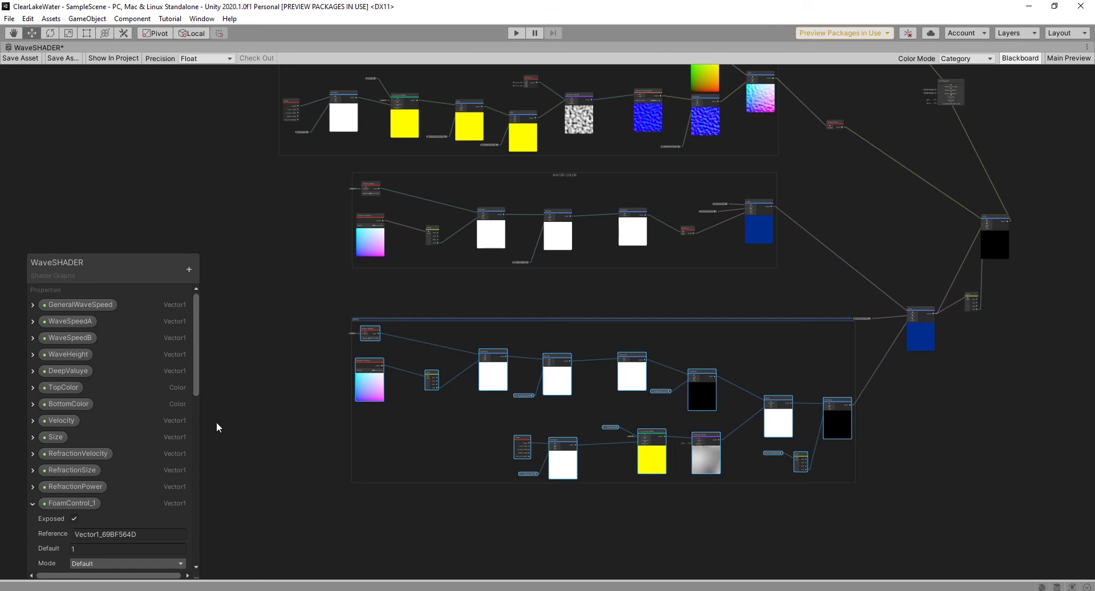
pyautogui.click(286, 383)
pyautogui.hotkey('shift', 'space')
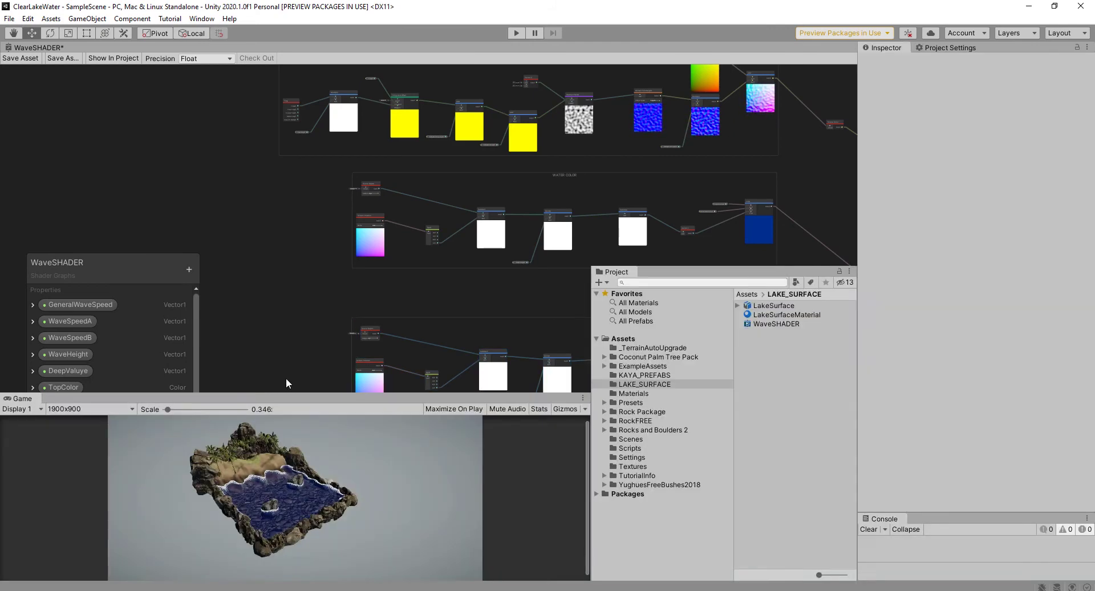
pyautogui.hotkey('shift', 'space')
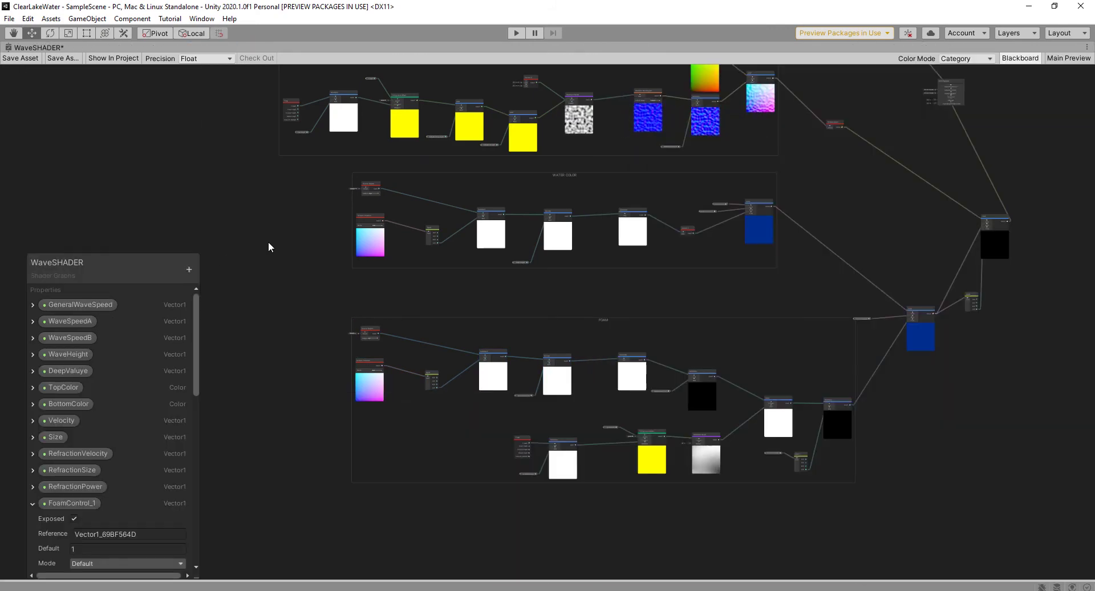
# Hide the blackboard and shift the REFRACTION group up and right.
pyautogui.click(1014, 59)
pyautogui.moveTo(586, 209); pyautogui.dragTo(490, 283, button='middle')
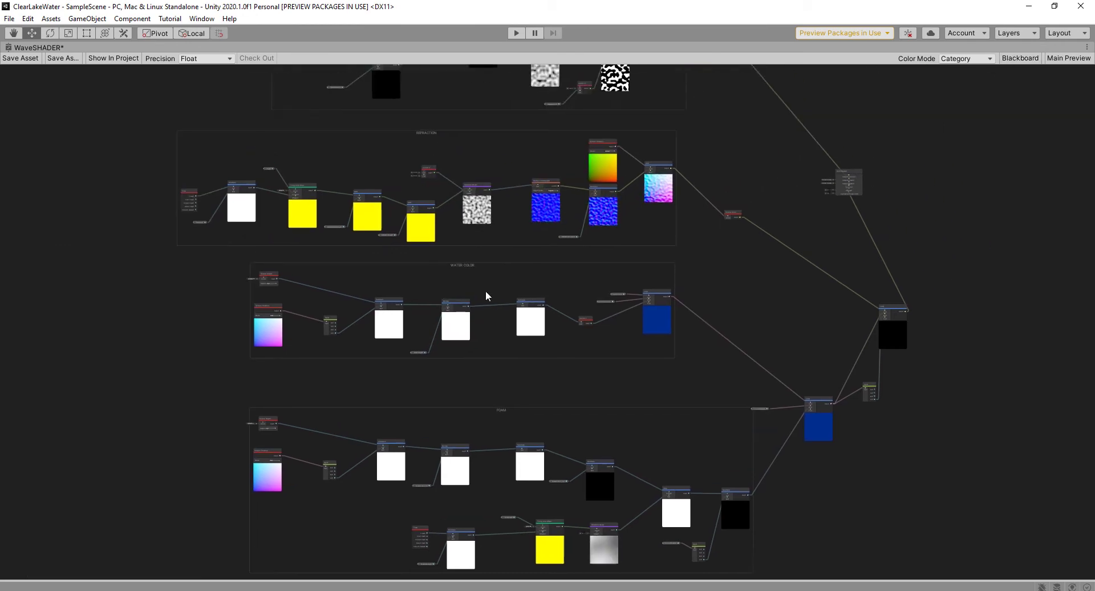
pyautogui.scroll(-4, 525, 226)
pyautogui.scroll(6, 467, 183)
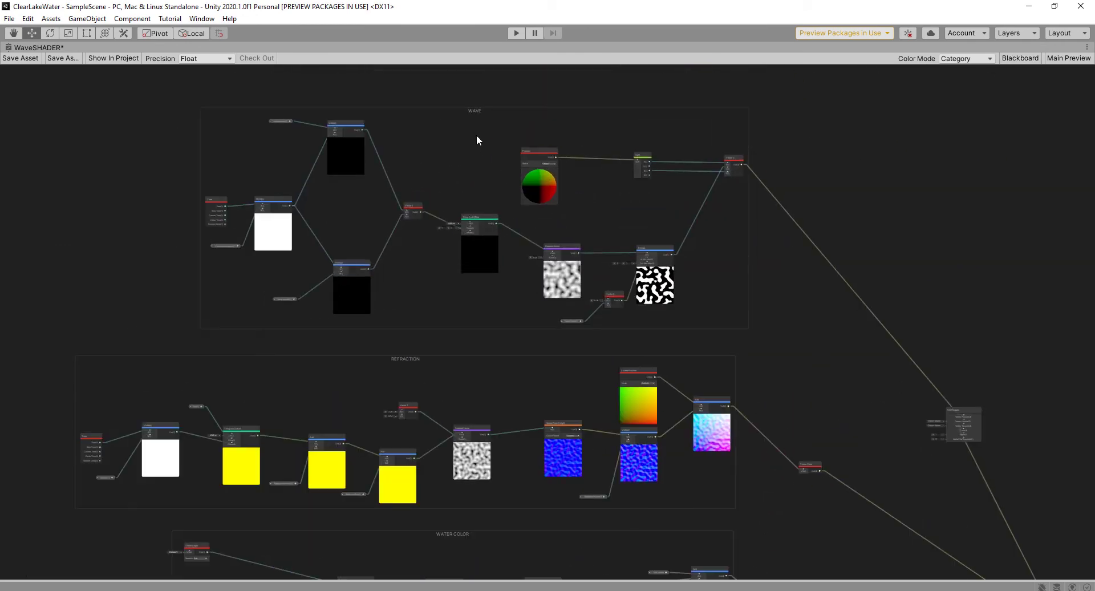
pyautogui.moveTo(477, 103)
pyautogui.mouseDown(button='middle')
pyautogui.moveTo(459, 89)
pyautogui.moveTo(481, 99)
pyautogui.mouseUp(button='middle')
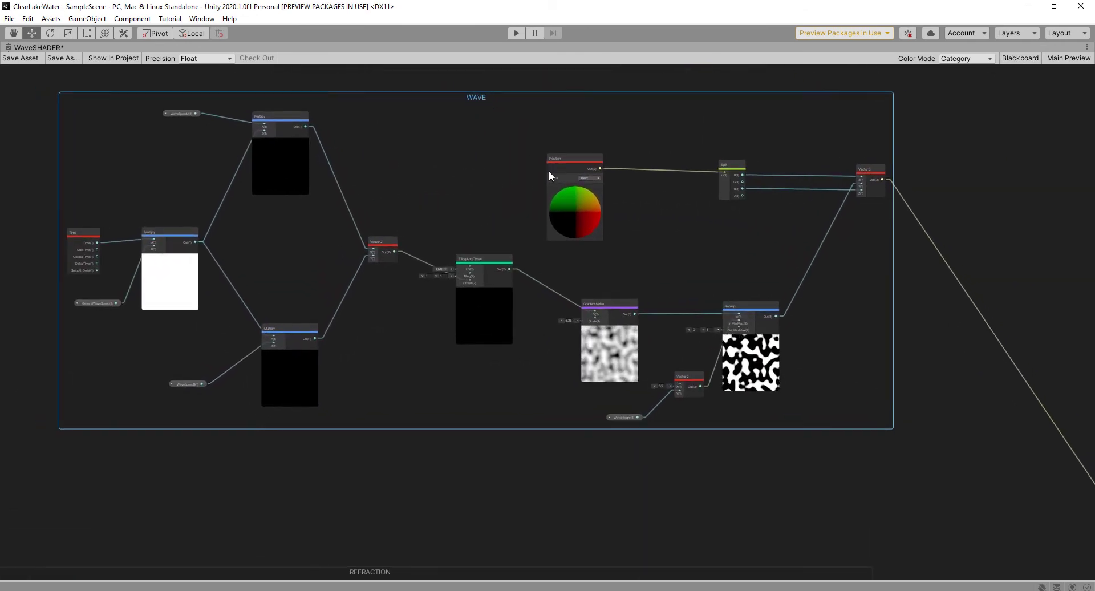
pyautogui.scroll(-3, 549, 254)
pyautogui.scroll(3, 545, 245)
pyautogui.moveTo(540, 237); pyautogui.dragTo(652, 149, button='middle')
pyautogui.scroll(-1, 642, 247)
pyautogui.scroll(-4, 636, 240)
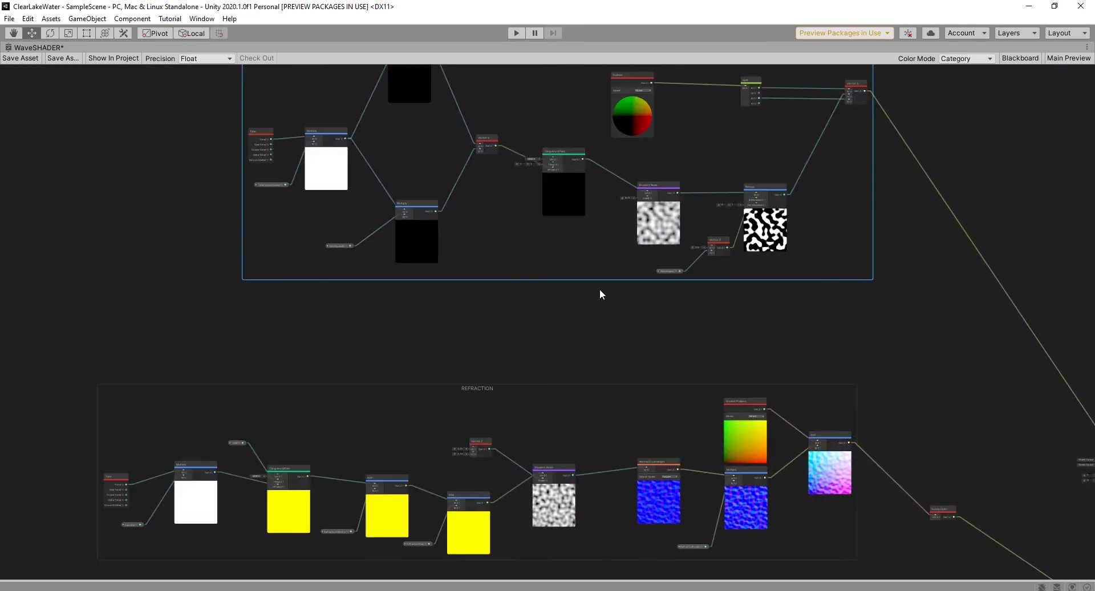
pyautogui.moveTo(486, 385); pyautogui.dragTo(542, 281, button='middle')
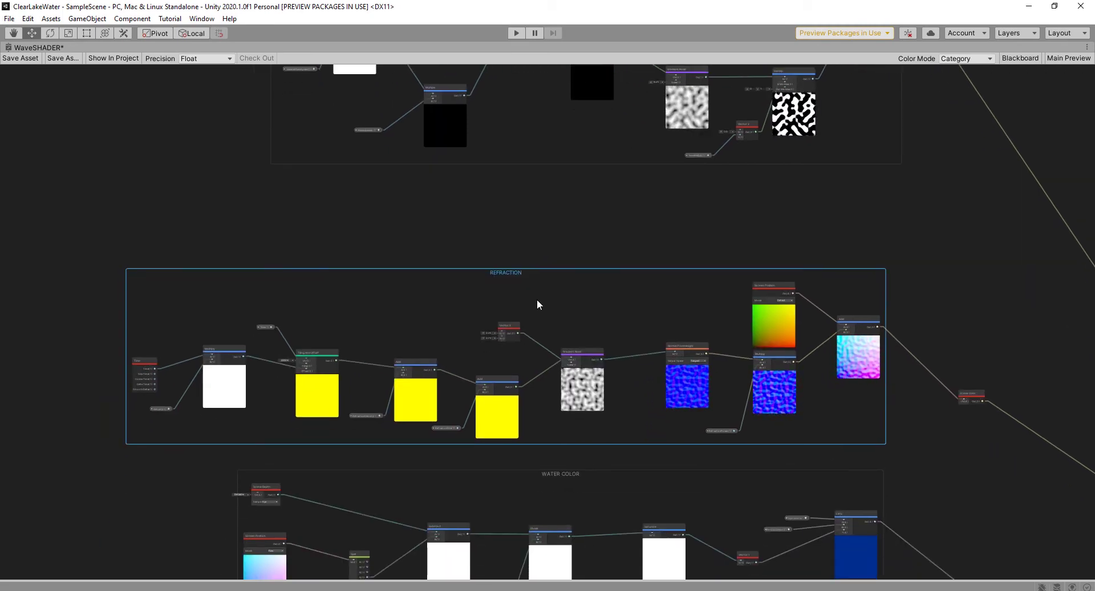
pyautogui.scroll(3, 502, 254)
pyautogui.moveTo(508, 261); pyautogui.dragTo(539, 220)
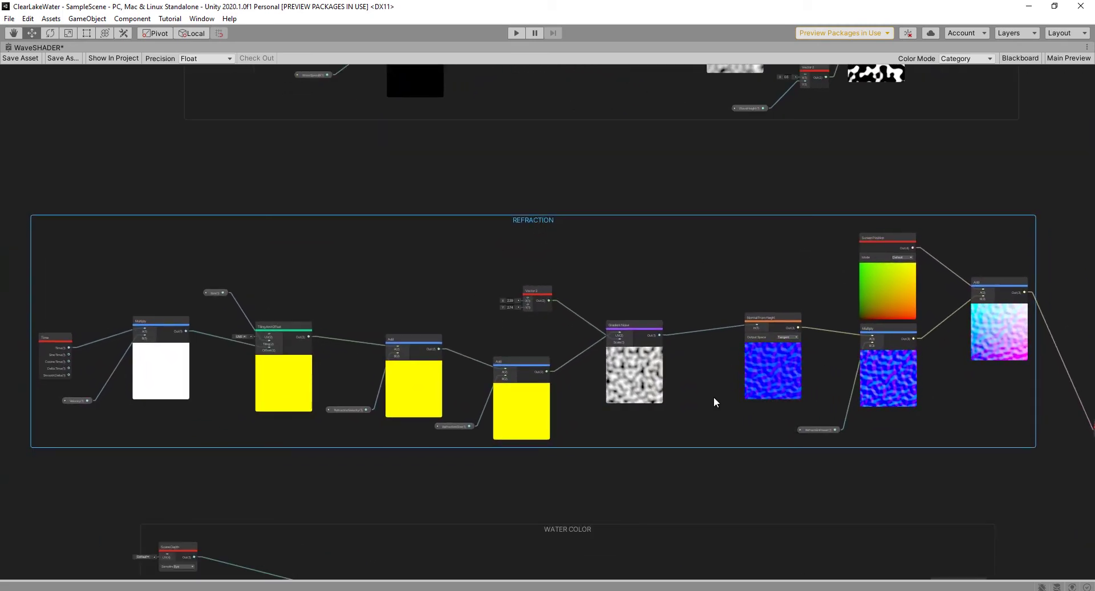
# Move the WATER COLOR group up slightly.
pyautogui.moveTo(637, 396); pyautogui.dragTo(584, 291, button='middle')
pyautogui.scroll(-3, 539, 321)
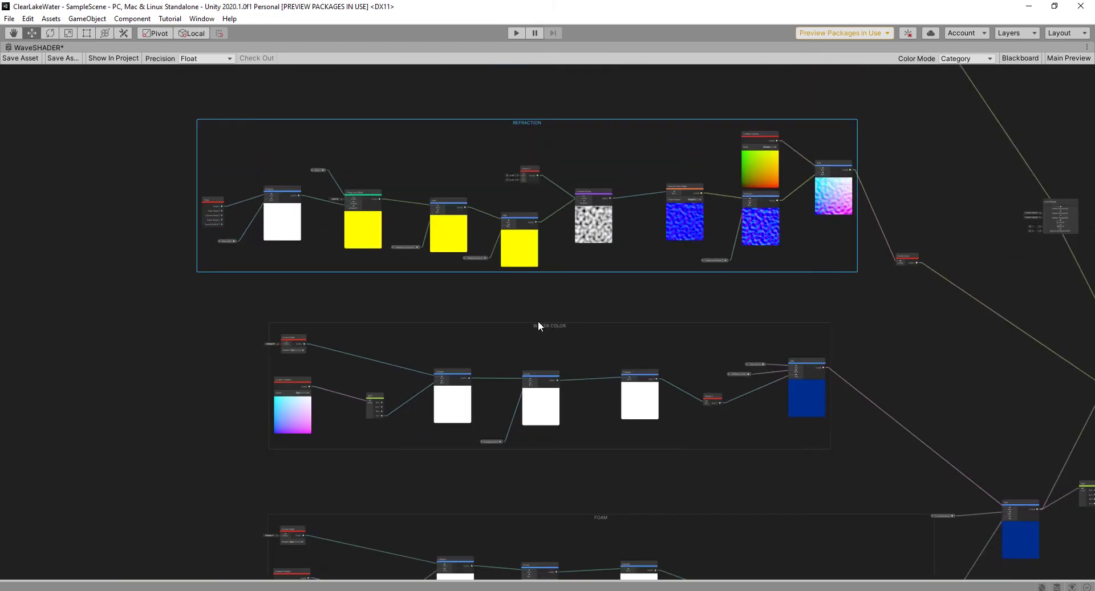
pyautogui.click(587, 341)
pyautogui.scroll(3, 587, 340)
pyautogui.moveTo(532, 317); pyautogui.dragTo(535, 300)
pyautogui.scroll(2, 546, 316)
pyautogui.scroll(2, 546, 316)
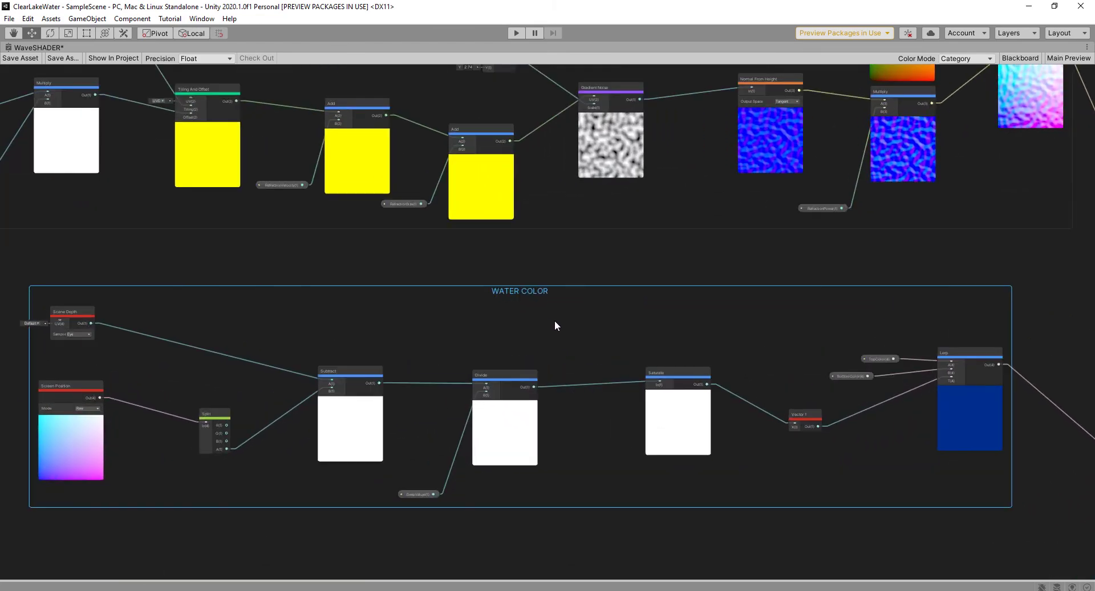
pyautogui.moveTo(559, 320); pyautogui.dragTo(574, 317, button='middle')
# Move the FOAM group up and left below WATER COLOR.
pyautogui.moveTo(833, 554); pyautogui.dragTo(672, 280, button='middle')
pyautogui.scroll(-6, 741, 399)
pyautogui.click(583, 304)
pyautogui.moveTo(584, 304); pyautogui.dragTo(542, 272, button='middle')
pyautogui.moveTo(519, 266); pyautogui.dragTo(495, 253)
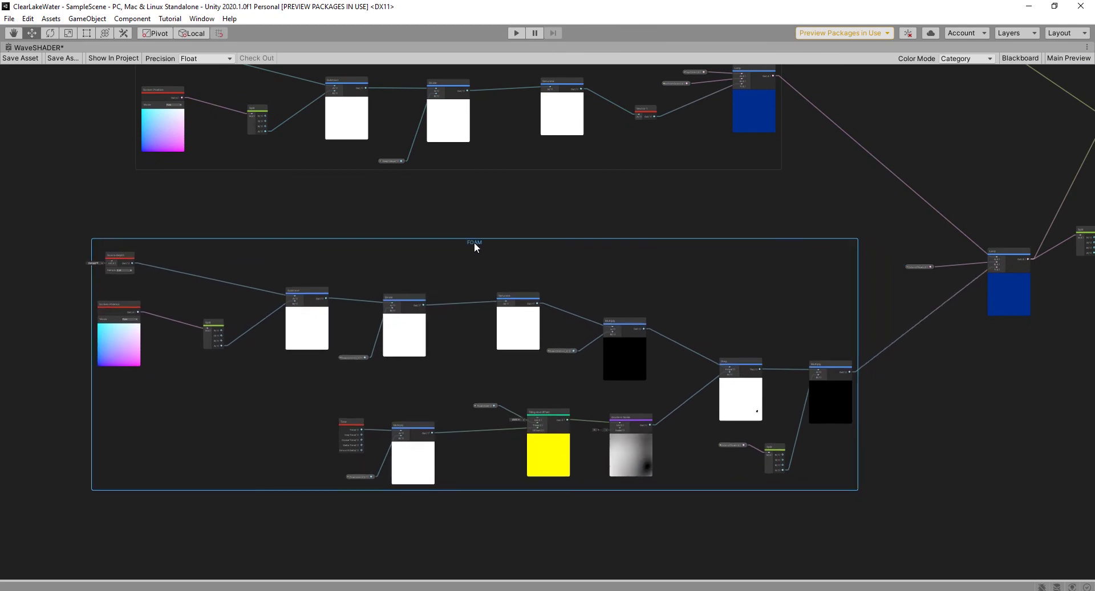
pyautogui.scroll(3, 536, 302)
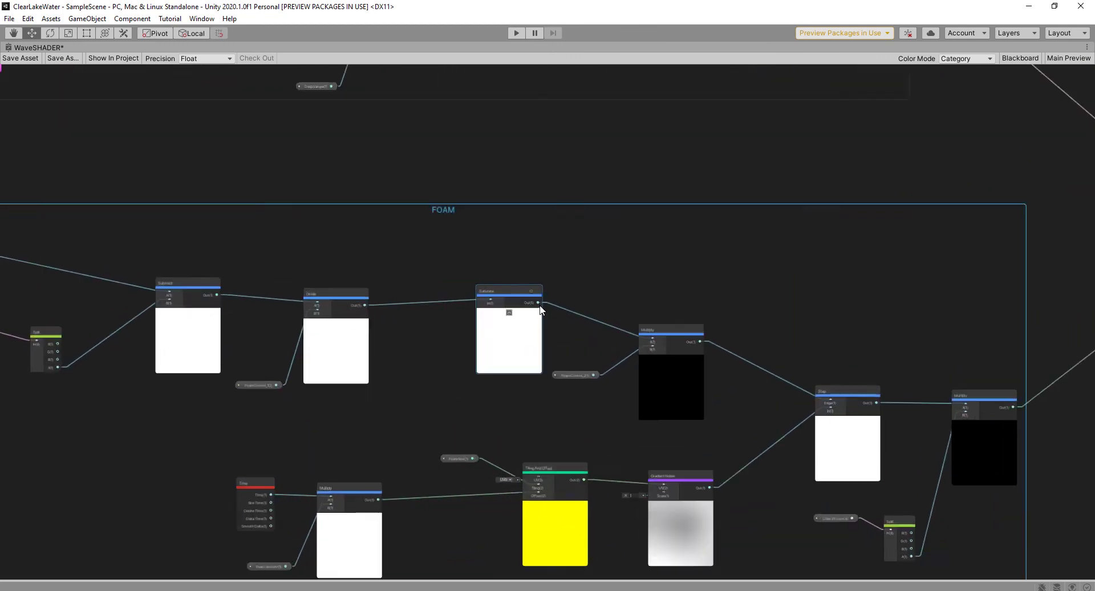
# Inspect the FOAM chain from Scene Depth through Gradient Noise and Step to Split.
pyautogui.moveTo(538, 306); pyautogui.dragTo(626, 286, button='middle')
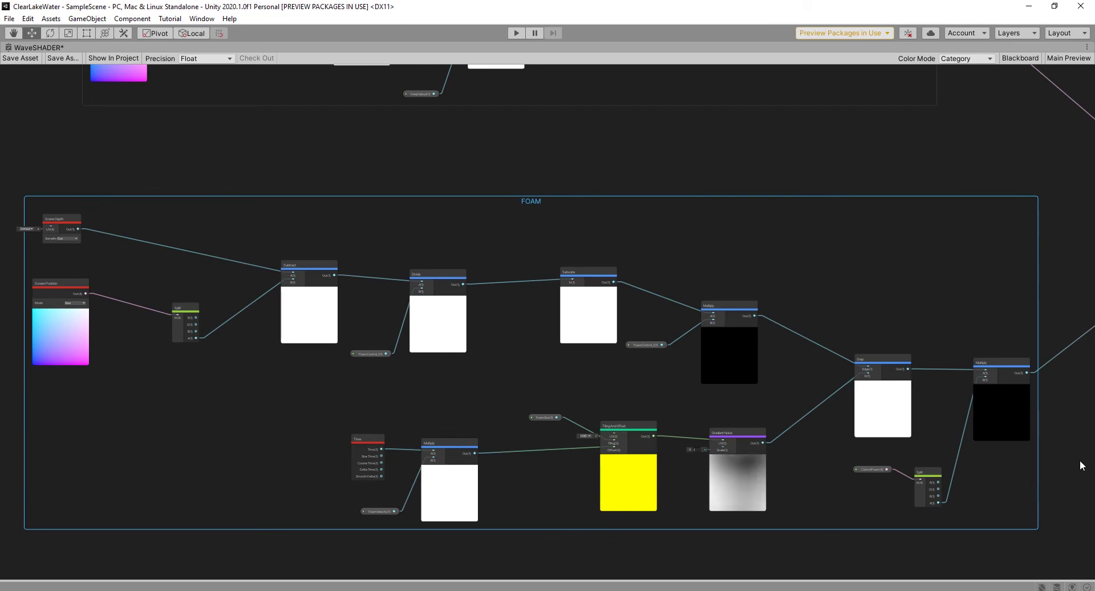
pyautogui.scroll(2, 92, 313)
pyautogui.scroll(3, 135, 322)
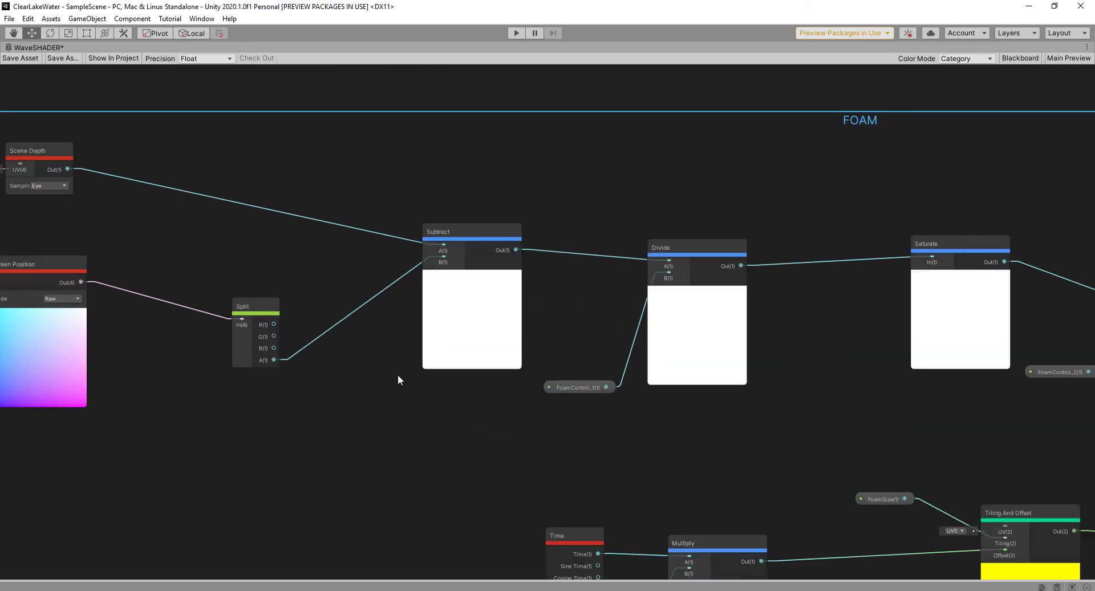
pyautogui.moveTo(415, 378); pyautogui.dragTo(552, 374, button='middle')
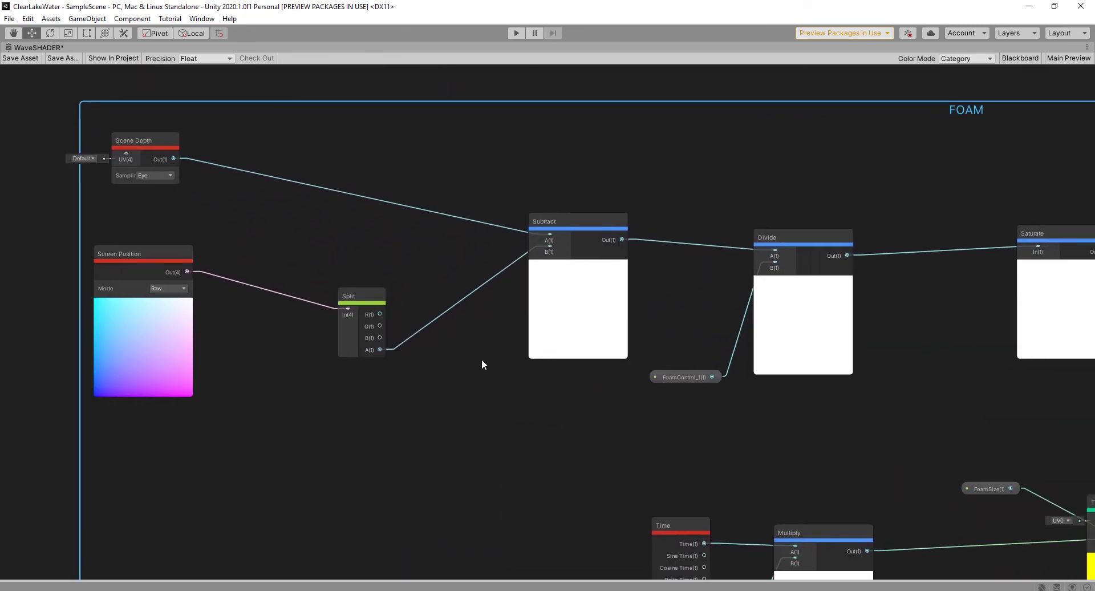
pyautogui.scroll(1, 451, 354)
pyautogui.moveTo(597, 378); pyautogui.dragTo(393, 305, button='middle')
pyautogui.moveTo(560, 382); pyautogui.dragTo(488, 311, button='middle')
pyautogui.moveTo(656, 372); pyautogui.dragTo(542, 451, button='middle')
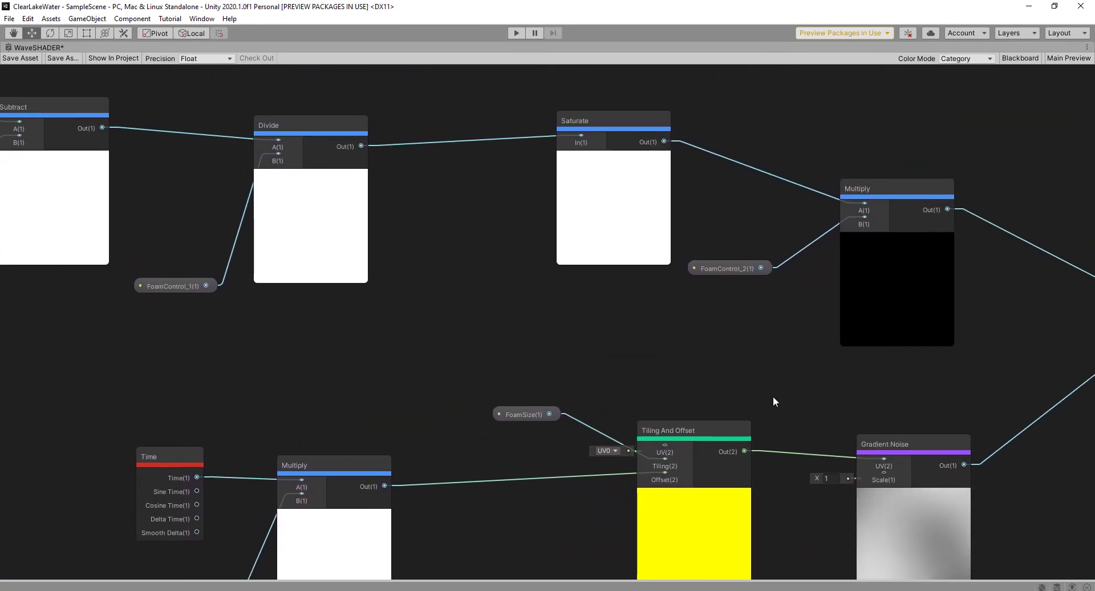
pyautogui.moveTo(772, 391); pyautogui.dragTo(655, 336, button='middle')
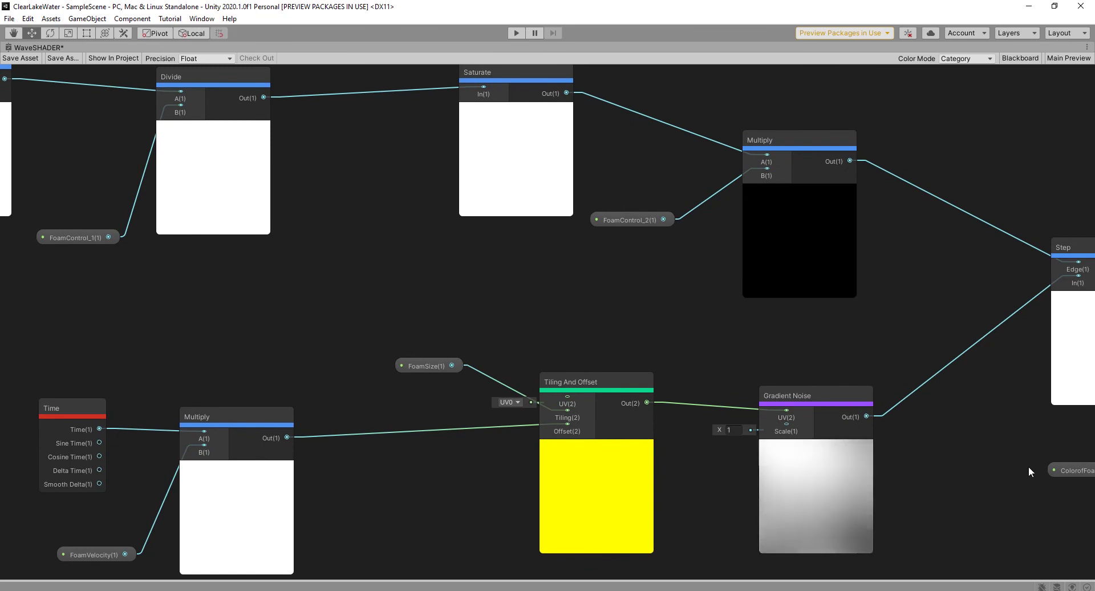
pyautogui.moveTo(1021, 467); pyautogui.dragTo(710, 454, button='middle')
pyautogui.moveTo(775, 462); pyautogui.dragTo(707, 471, button='middle')
pyautogui.scroll(-3, 741, 450)
pyautogui.moveTo(850, 428); pyautogui.dragTo(741, 432, button='middle')
# Move the final Lerp and Unlit Master nodes down-right, then overview all groups.
pyautogui.scroll(-1, 740, 433)
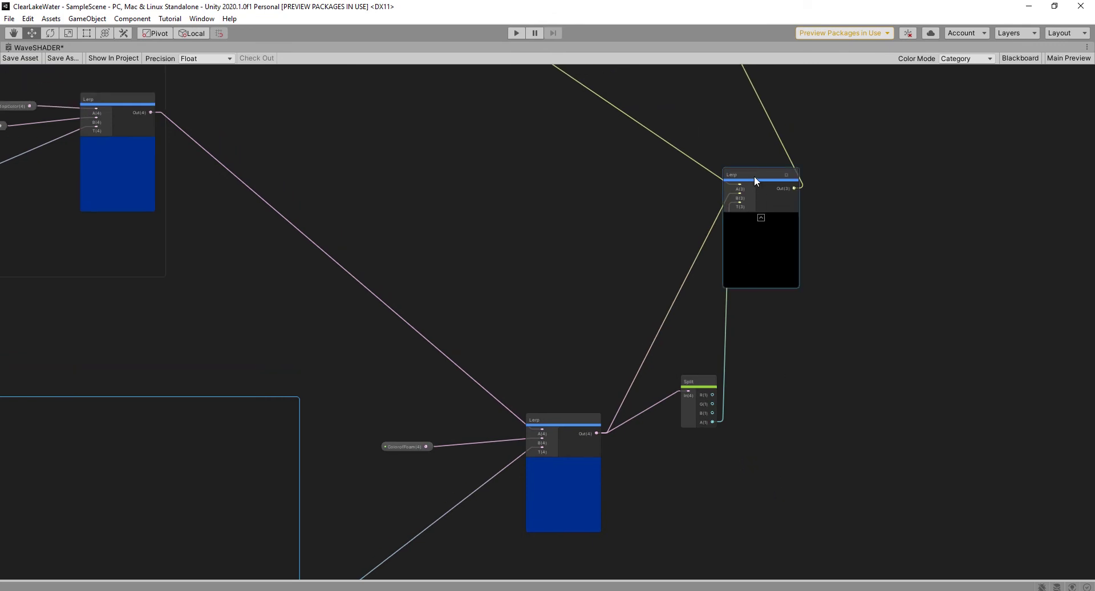
pyautogui.moveTo(754, 176); pyautogui.dragTo(820, 201)
pyautogui.moveTo(536, 214); pyautogui.dragTo(670, 379, button='middle')
pyautogui.scroll(-2, 574, 333)
pyautogui.moveTo(574, 333); pyautogui.dragTo(577, 411, button='middle')
pyautogui.moveTo(717, 206); pyautogui.dragTo(847, 236)
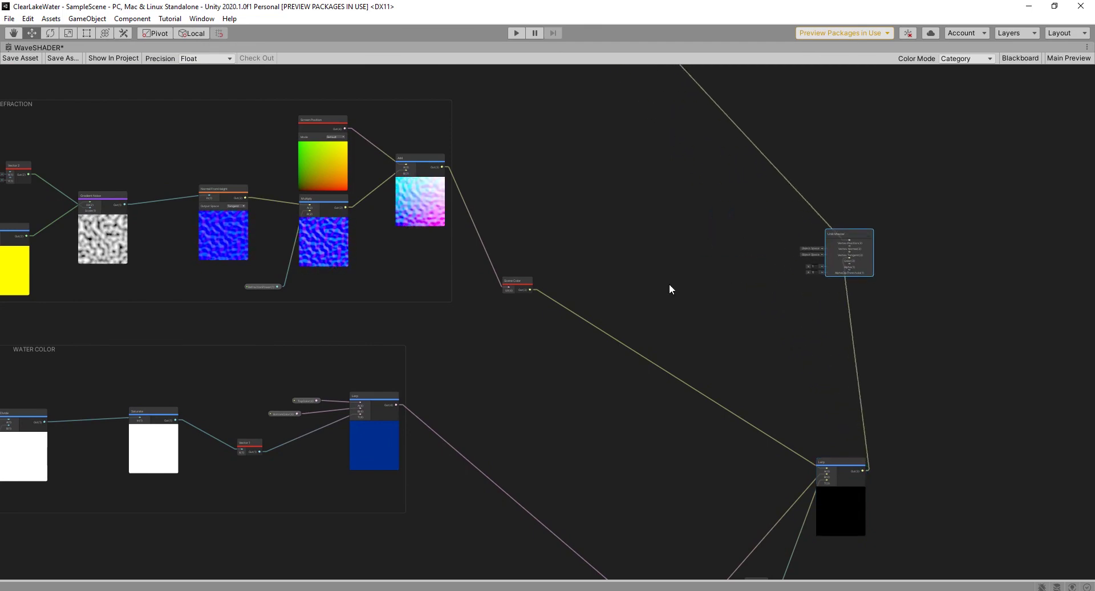
pyautogui.moveTo(669, 289); pyautogui.dragTo(765, 430, button='middle')
pyautogui.moveTo(629, 335); pyautogui.dragTo(812, 269, button='middle')
pyautogui.scroll(-2, 470, 360)
pyautogui.moveTo(524, 360); pyautogui.dragTo(582, 331, button='middle')
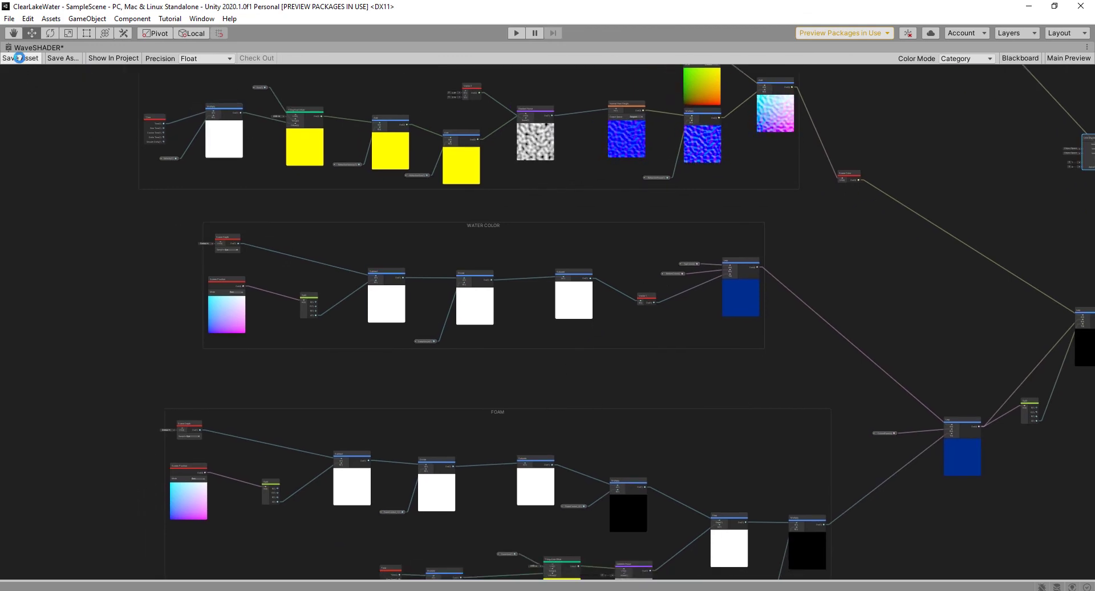
# In the Scene view, move a rock1 object to a new spot in the lake.
pyautogui.hotkey('shift', 'space')
pyautogui.click(21, 48)
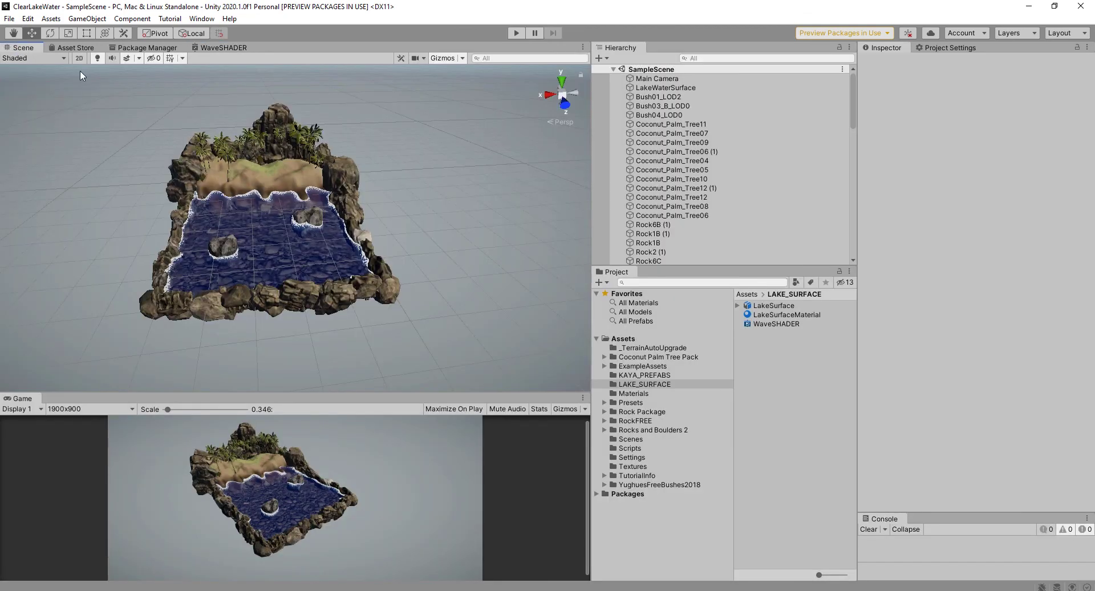
pyautogui.scroll(2, 461, 280)
pyautogui.press('w')
pyautogui.click(258, 245)
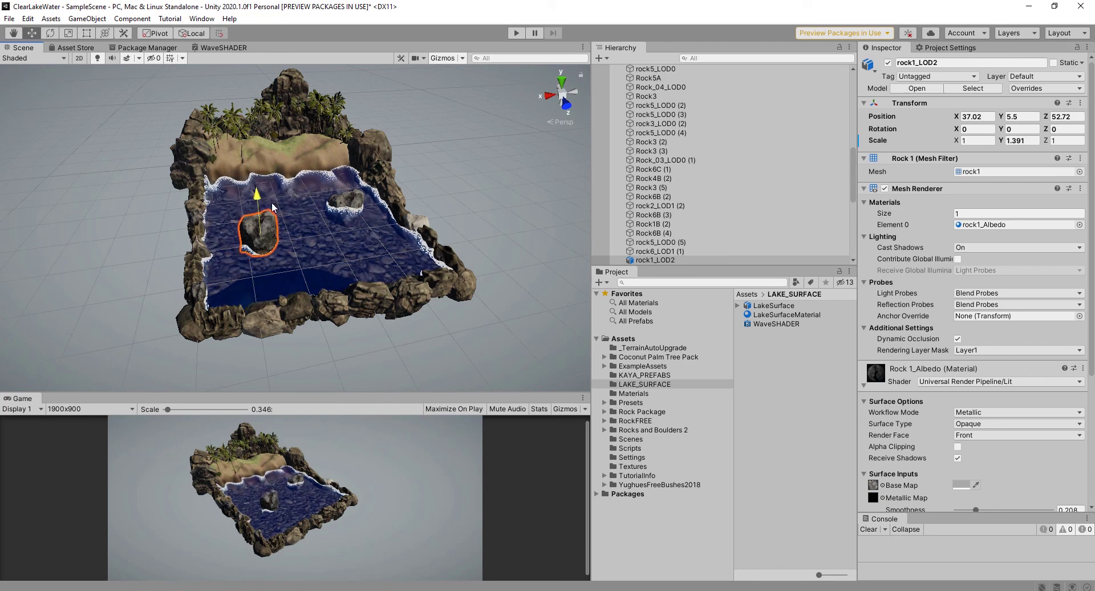
pyautogui.keyDown('alt'); pyautogui.moveTo(347, 234); pyautogui.dragTo(355, 175); pyautogui.keyUp('alt')
pyautogui.click(352, 206)
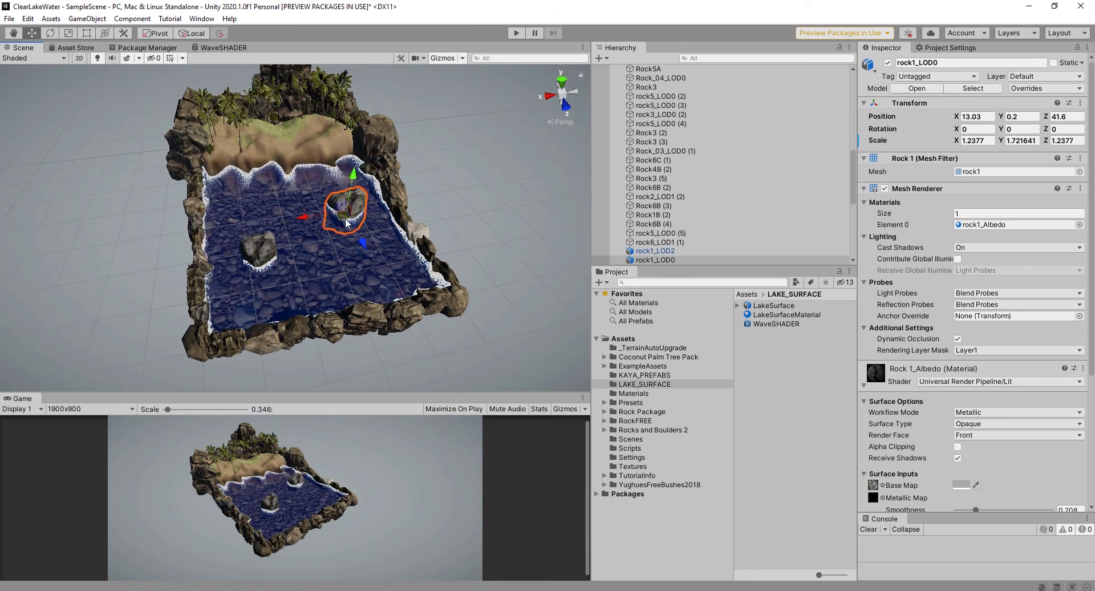
pyautogui.moveTo(346, 220); pyautogui.dragTo(296, 228)
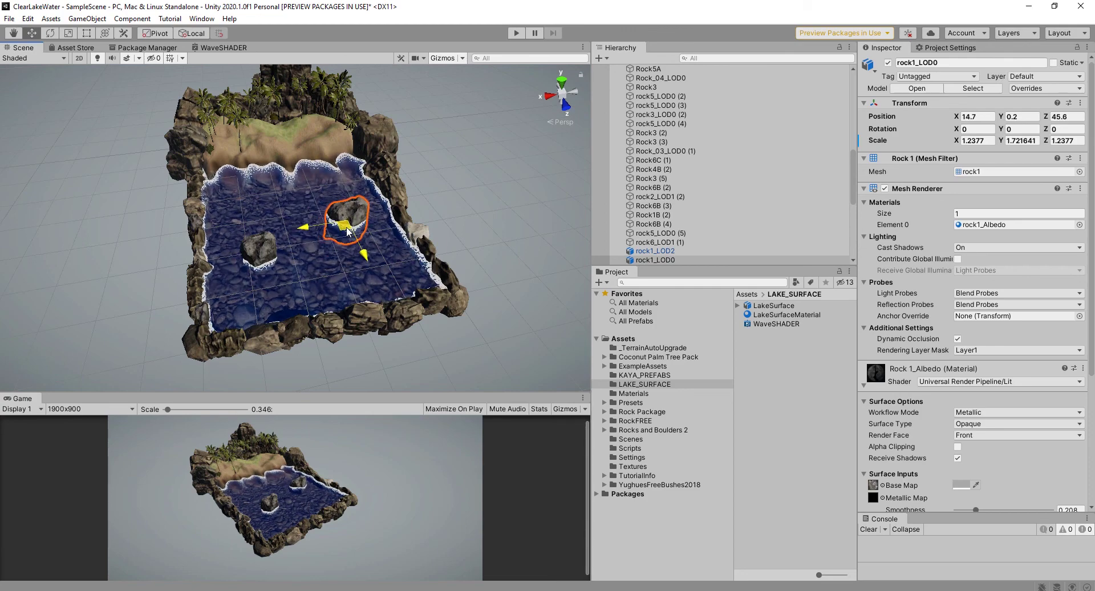
pyautogui.click(447, 201)
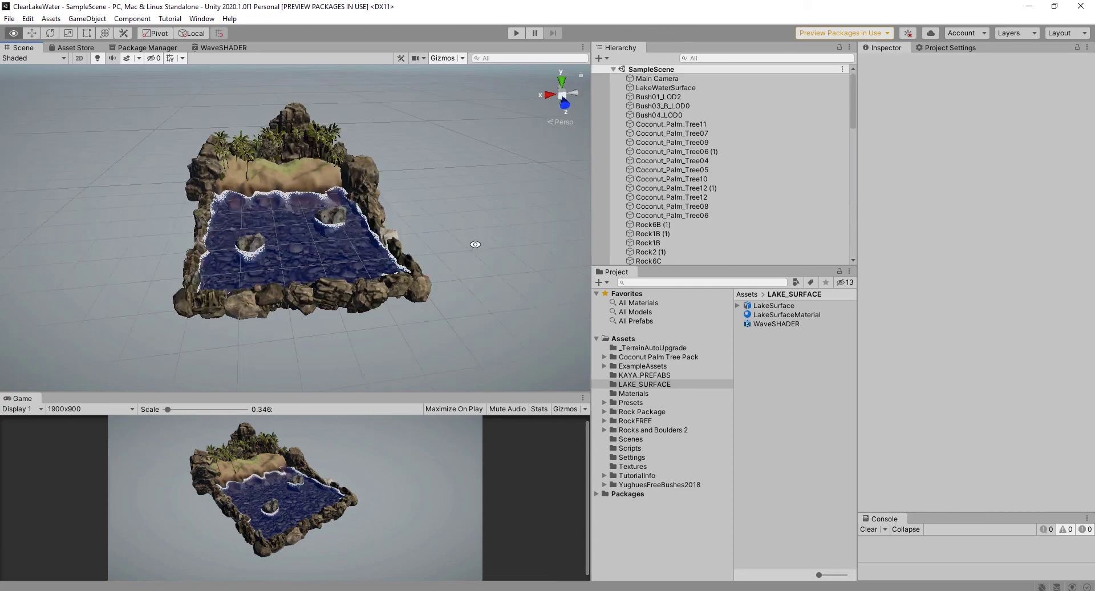
pyautogui.keyDown('alt'); pyautogui.moveTo(365, 268); pyautogui.dragTo(454, 262); pyautogui.keyUp('alt')
# Play the maximized lake scene and orbit the island to view foam around the rocks.
pyautogui.hotkey('shift', 'space')
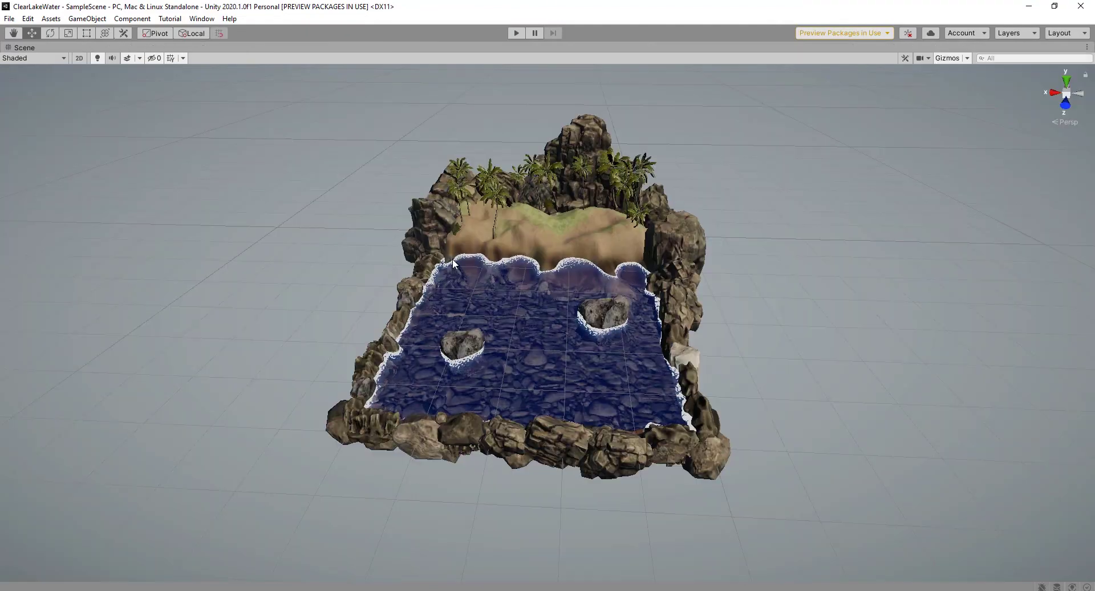
pyautogui.click(515, 33)
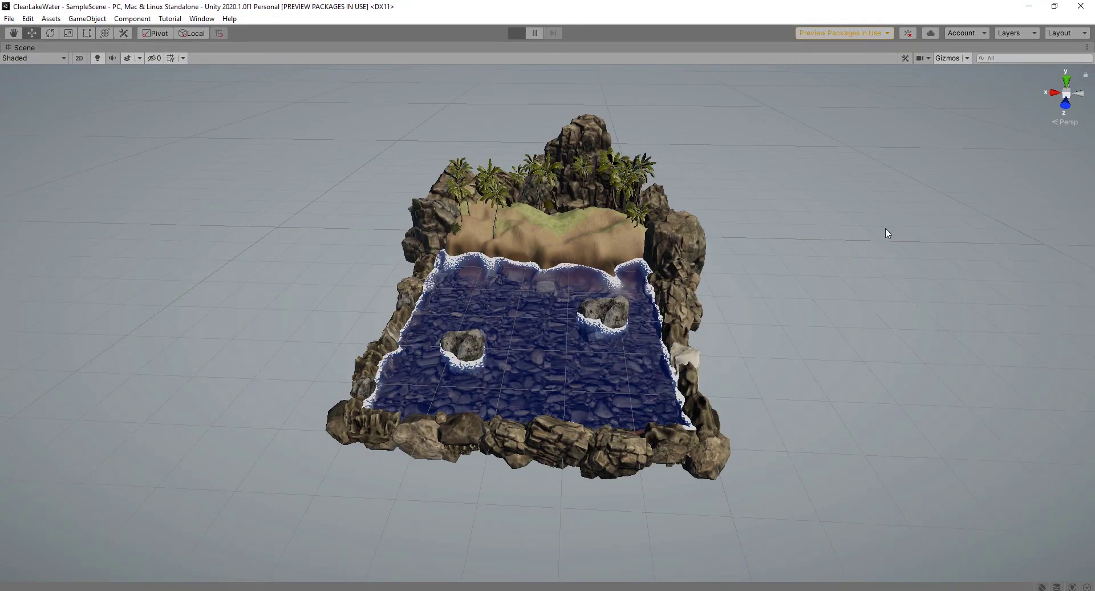
pyautogui.keyDown('alt'); pyautogui.moveTo(880, 239); pyautogui.dragTo(943, 254); pyautogui.keyUp('alt')
pyautogui.moveTo(899, 296); pyautogui.dragTo(872, 281, button='middle')
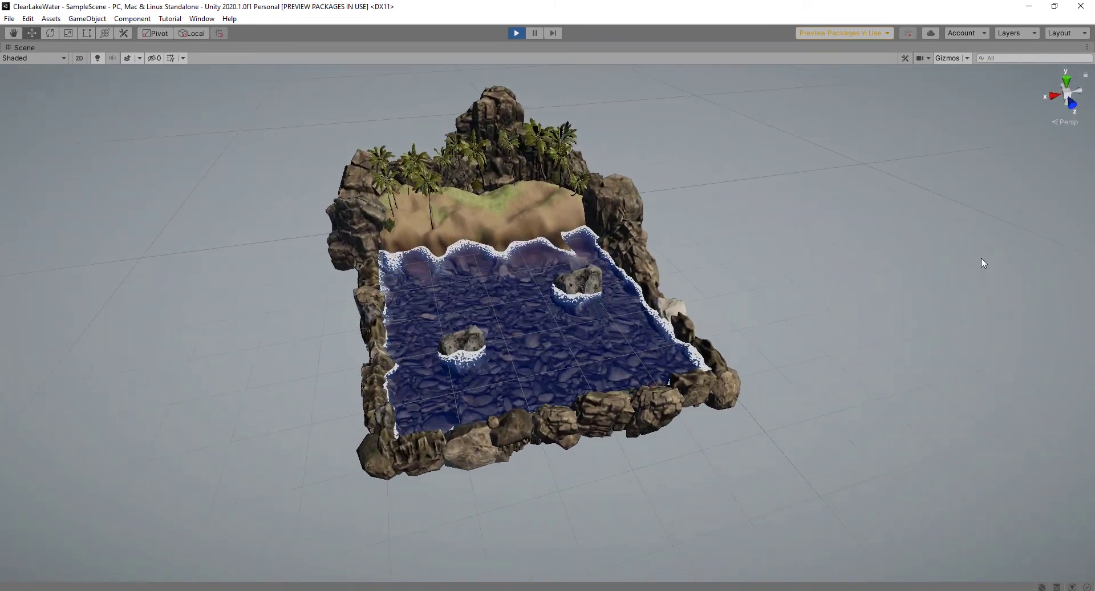
pyautogui.keyDown('alt'); pyautogui.moveTo(982, 260); pyautogui.dragTo(943, 275); pyautogui.keyUp('alt')
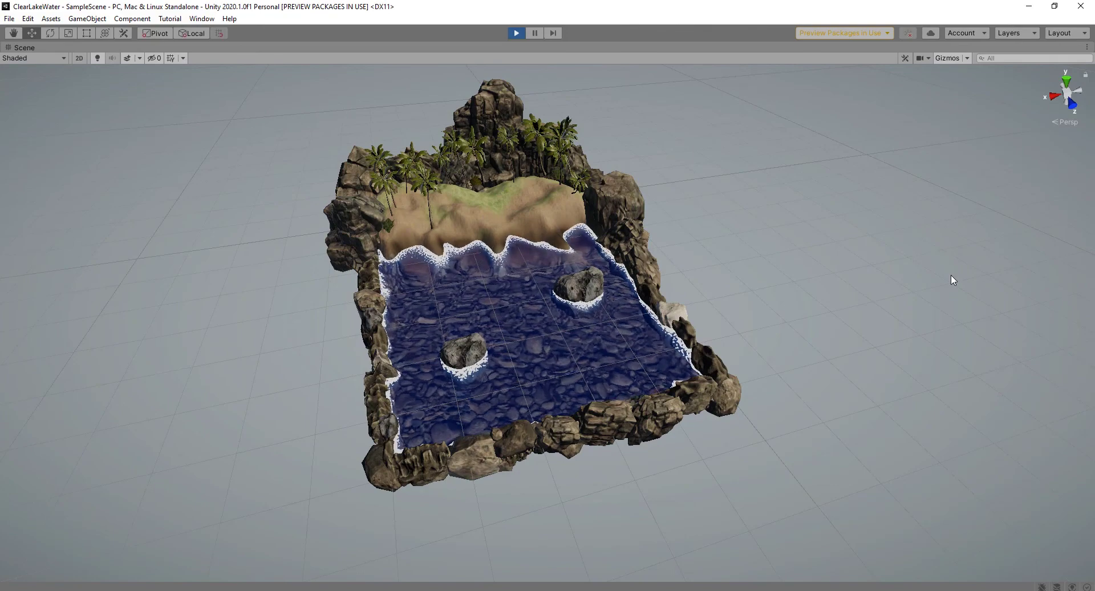
pyautogui.moveTo(950, 275); pyautogui.dragTo(889, 306, button='middle')
pyautogui.moveTo(888, 306)
pyautogui.keyDown('alt'); pyautogui.mouseDown()
pyautogui.moveTo(860, 323)
pyautogui.moveTo(841, 298)
pyautogui.moveTo(906, 295)
pyautogui.moveTo(809, 333)
pyautogui.moveTo(900, 320)
pyautogui.mouseUp(); pyautogui.keyUp('alt')
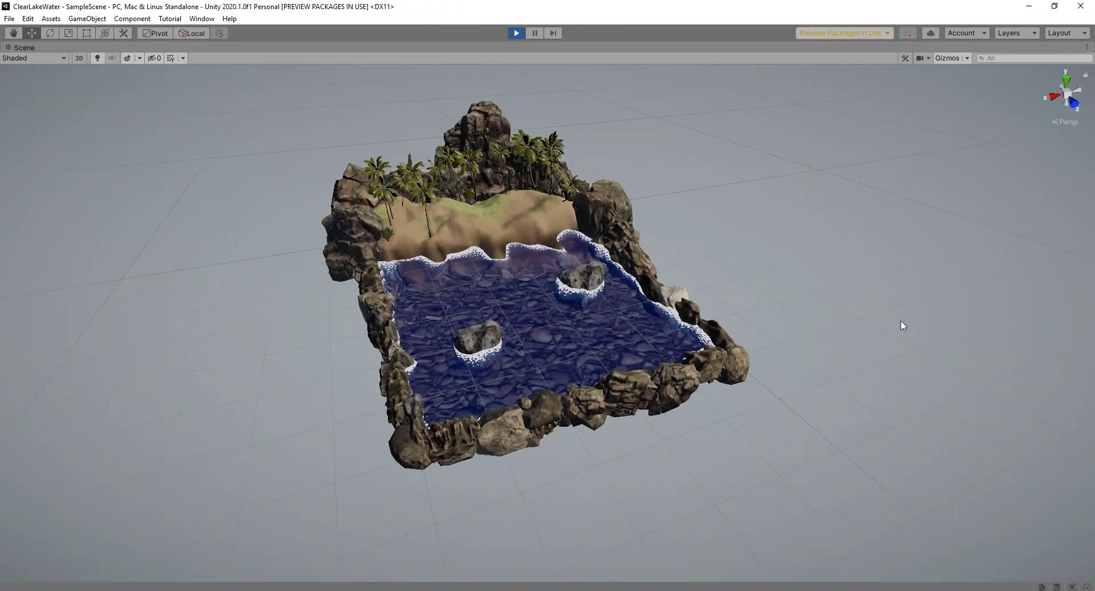